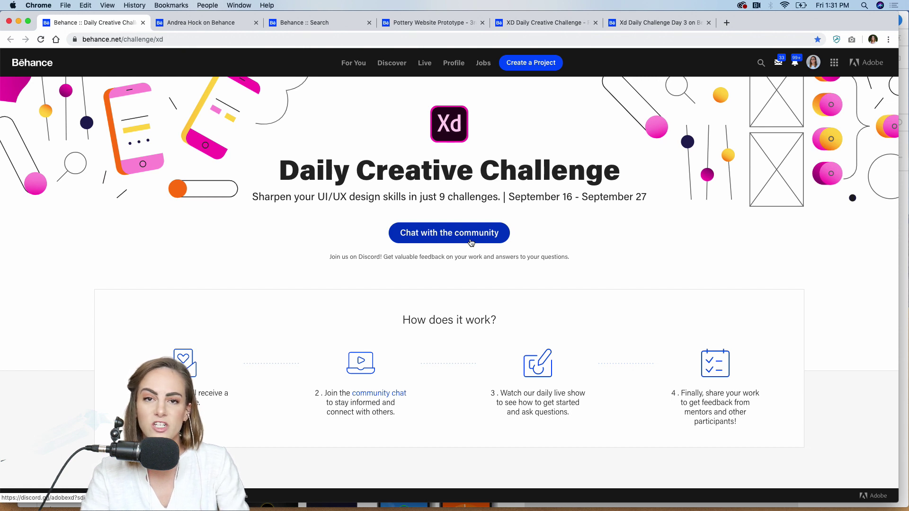
Review how the XD Daily Creative Challenge works and look through the unlocked challenges on its Behance page.
scroll(471, 243, down, 3)
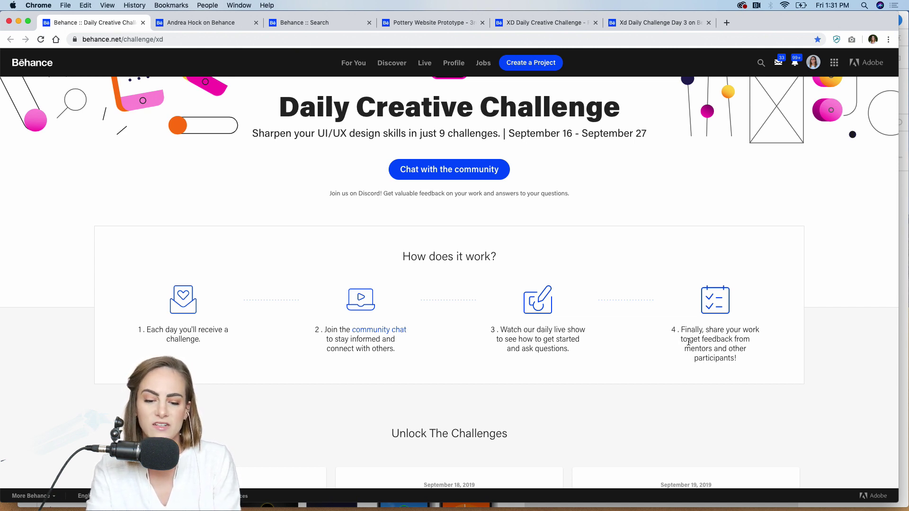
scroll(689, 341, down, 6)
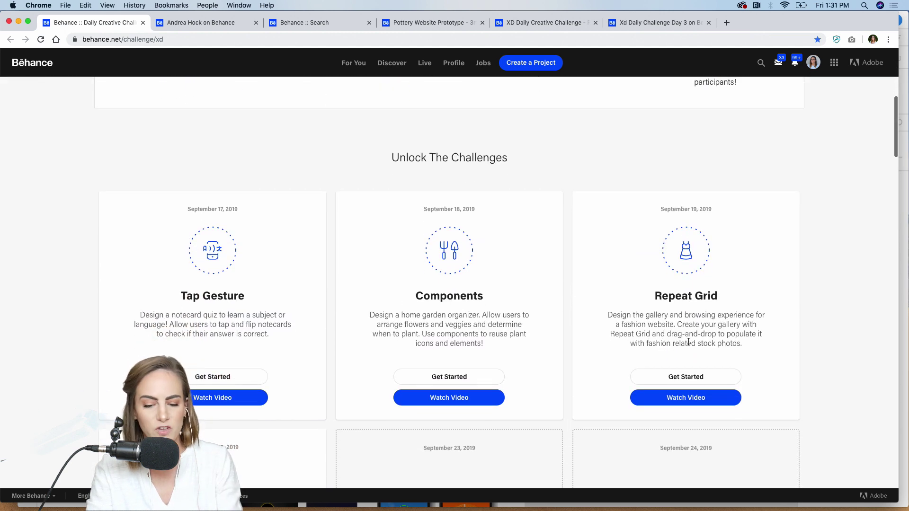
scroll(803, 319, down, 4)
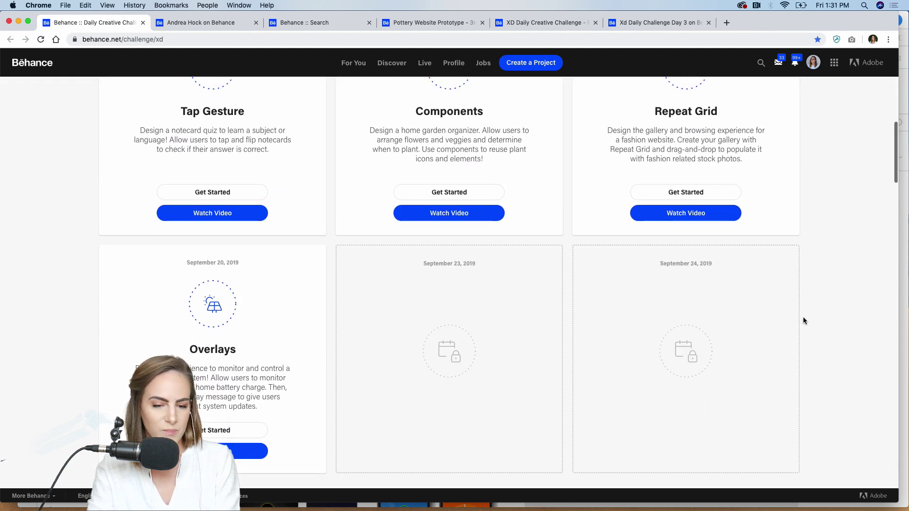
scroll(803, 318, up, 1)
scroll(803, 317, up, 1)
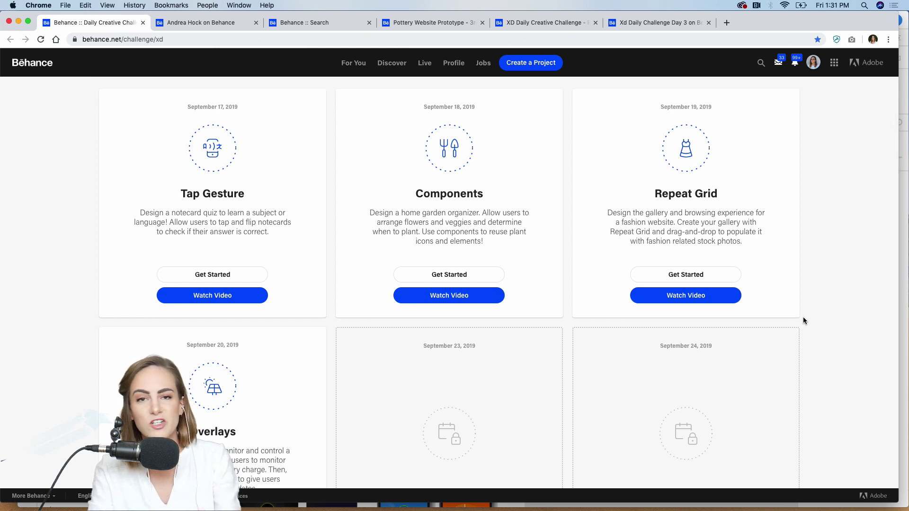
scroll(803, 317, down, 1)
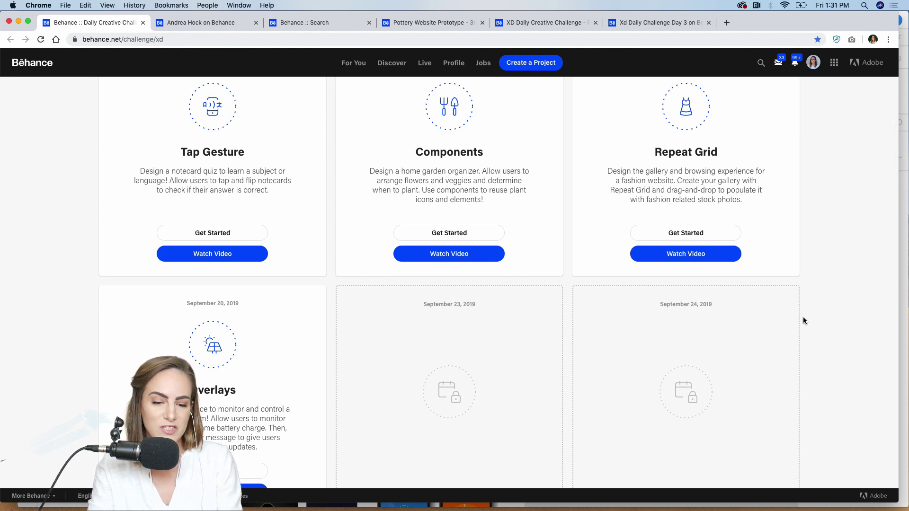
Open the Dropbox folder with the Overlays challenge's starter file, then return to the challenge page.
scroll(803, 320, down, 3)
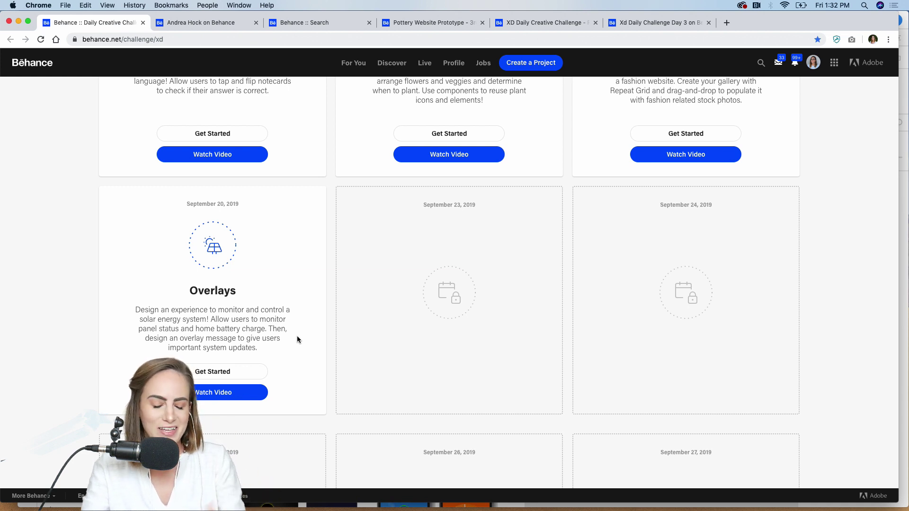
click(220, 381)
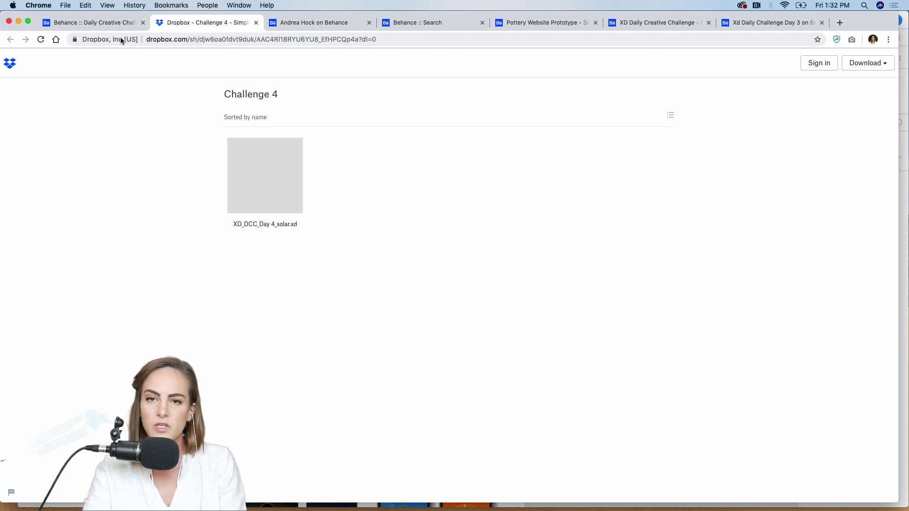
click(90, 25)
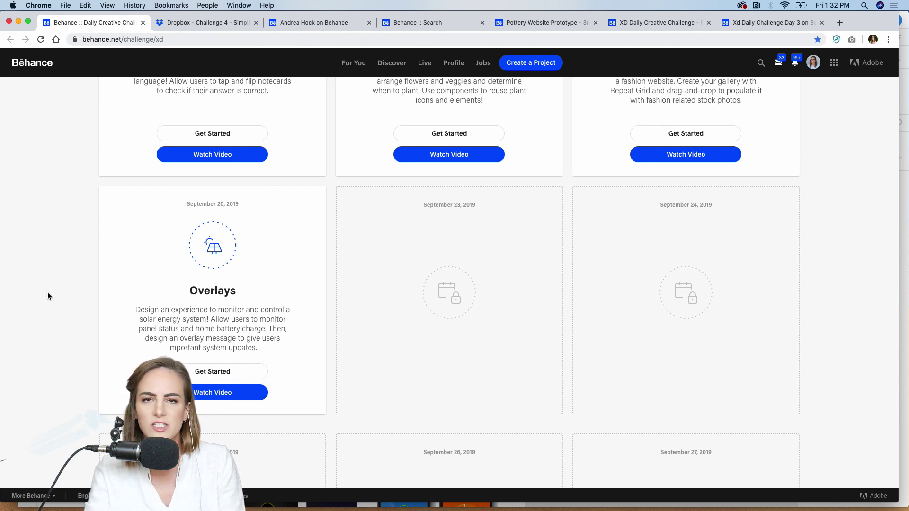
Find the community chat section under Next Steps, then switch to Discord and reposition its window.
scroll(48, 296, down, 10)
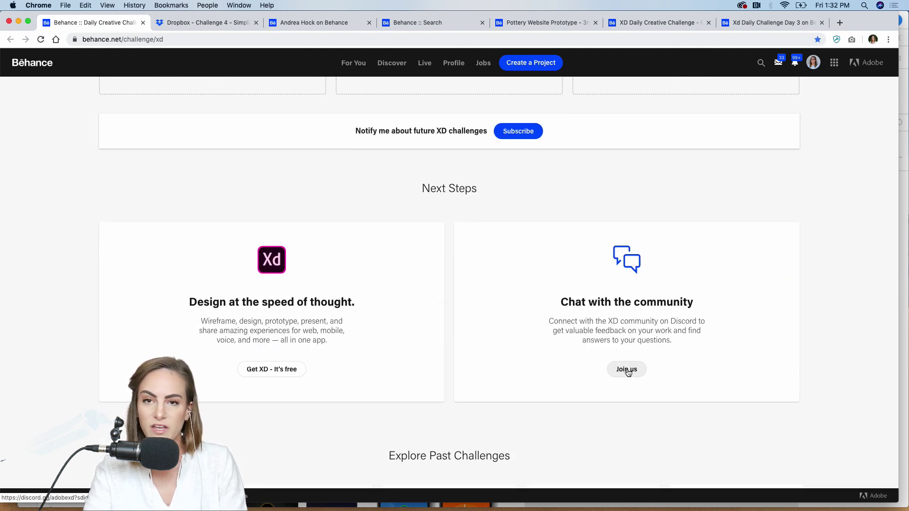
click(521, 501)
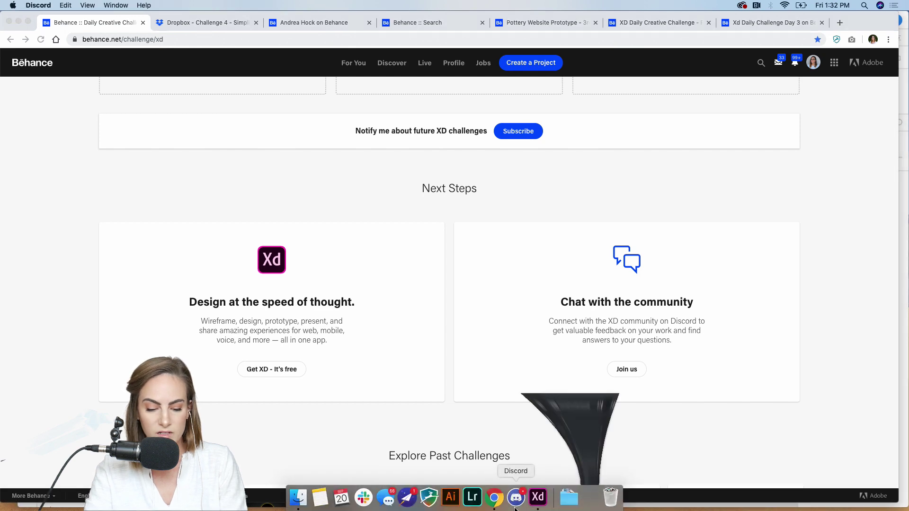
drag(795, 28, 877, 13)
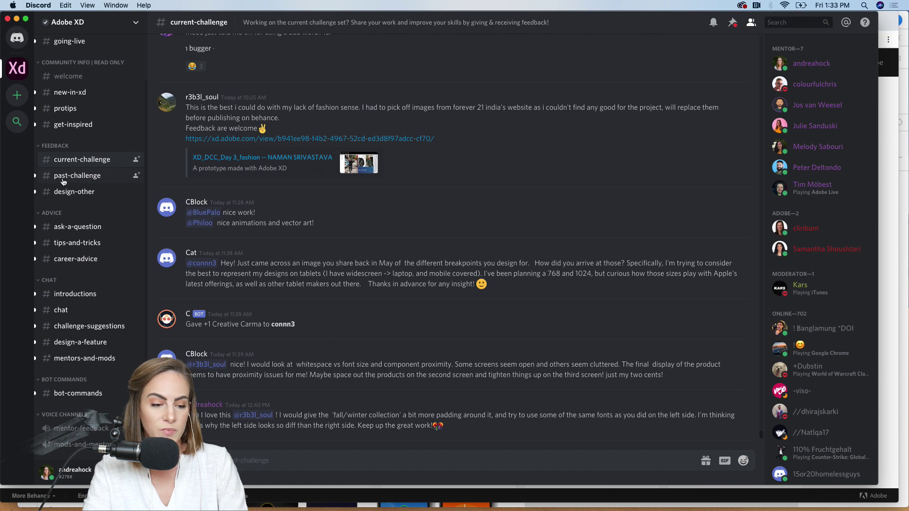
Browse the projects and feedback in the past-challenge channel of the Adobe XD server.
click(63, 182)
scroll(541, 240, down, 10)
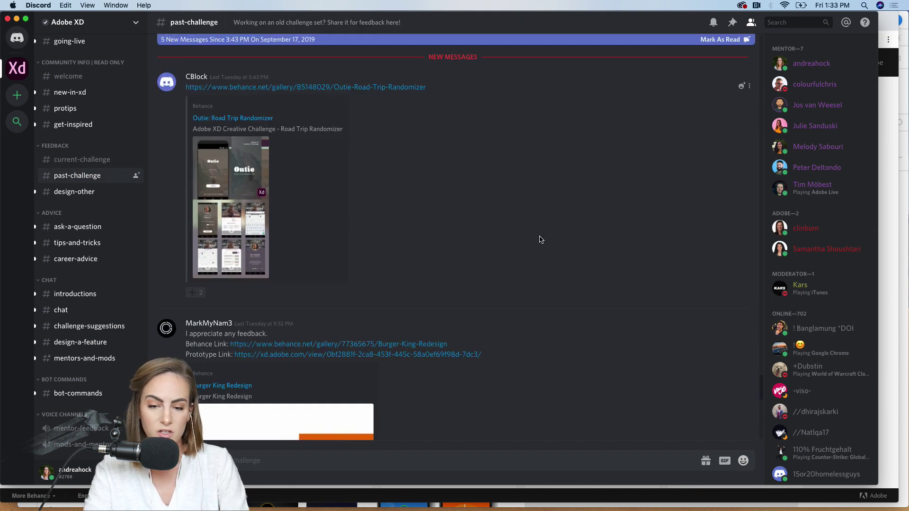
scroll(541, 239, down, 2)
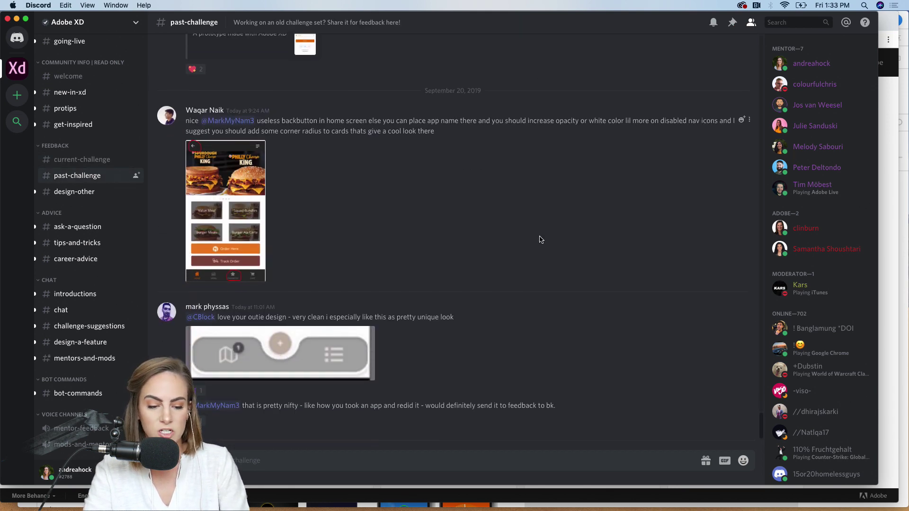
scroll(541, 239, up, 7)
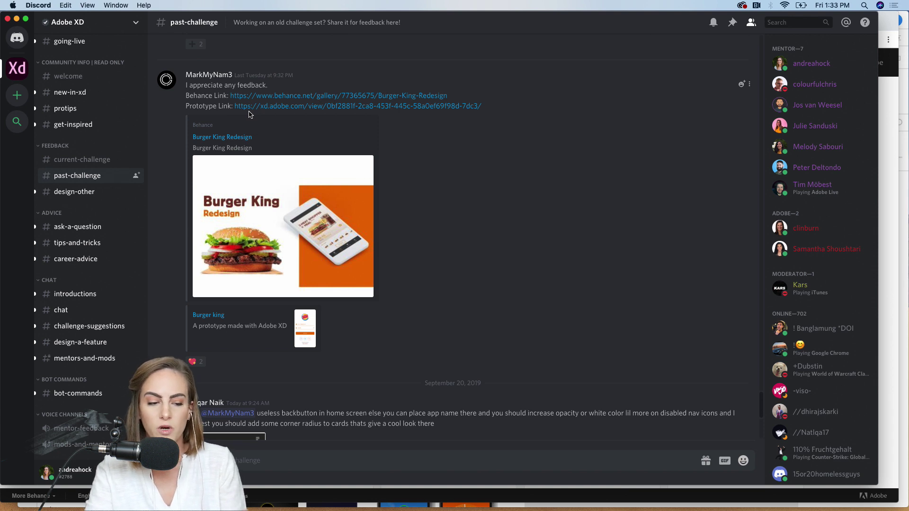
View the design-other and introductions channels, then minimize the Discord window.
click(67, 192)
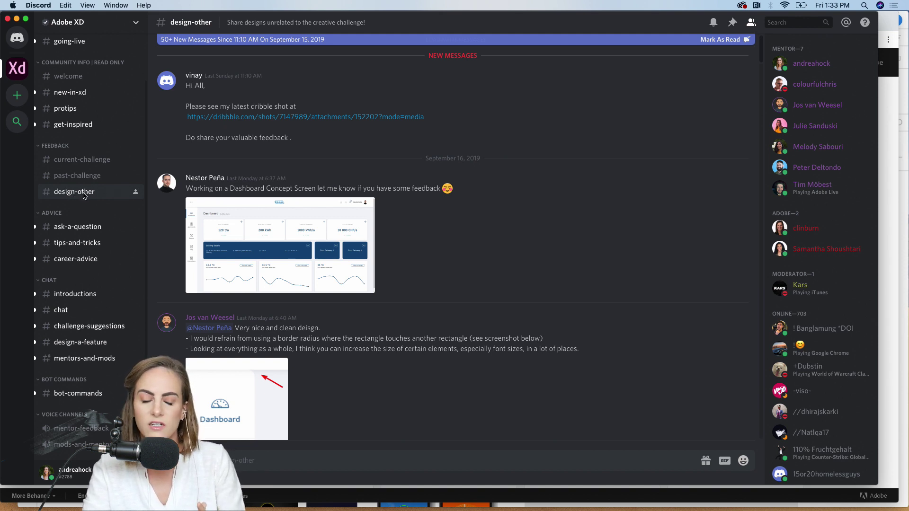
click(85, 291)
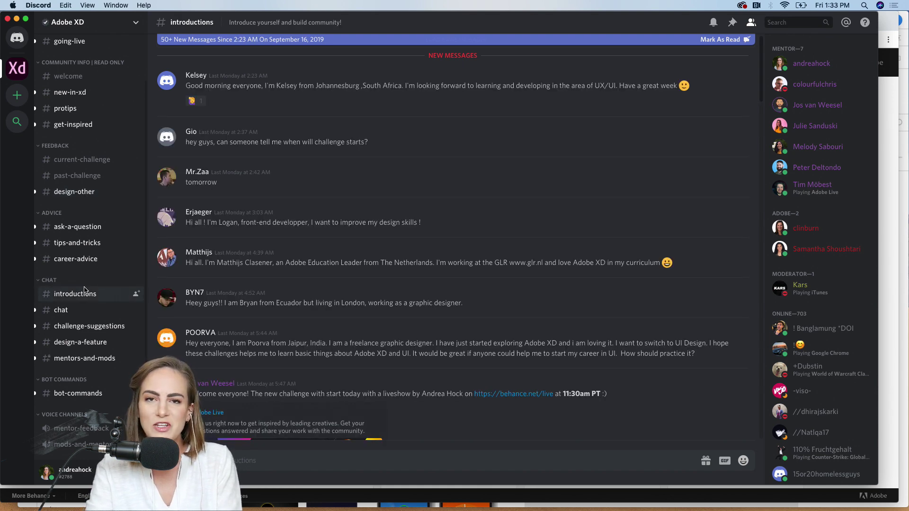
click(17, 19)
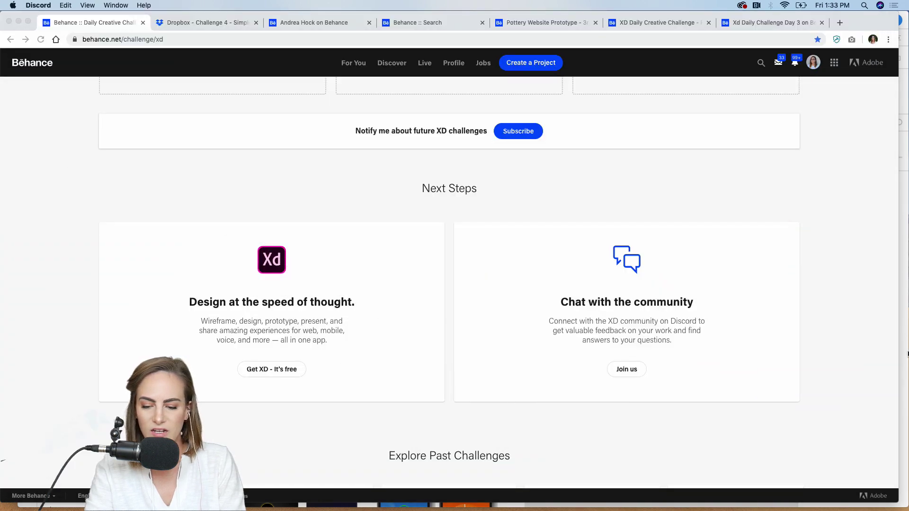
Switch to the XD_DCC_Day 4_solar document in Adobe XD and widen its window to the full screen width.
key(super+Tab)
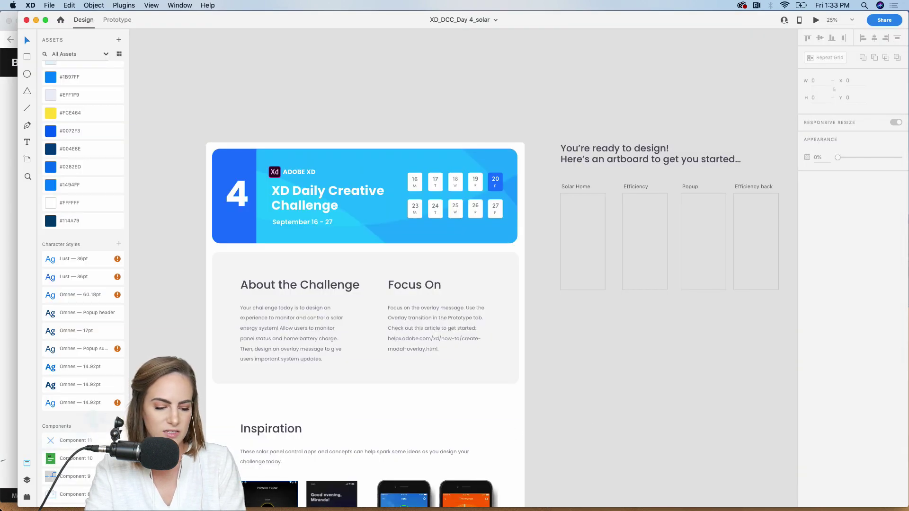
drag(18, 507, 3, 505)
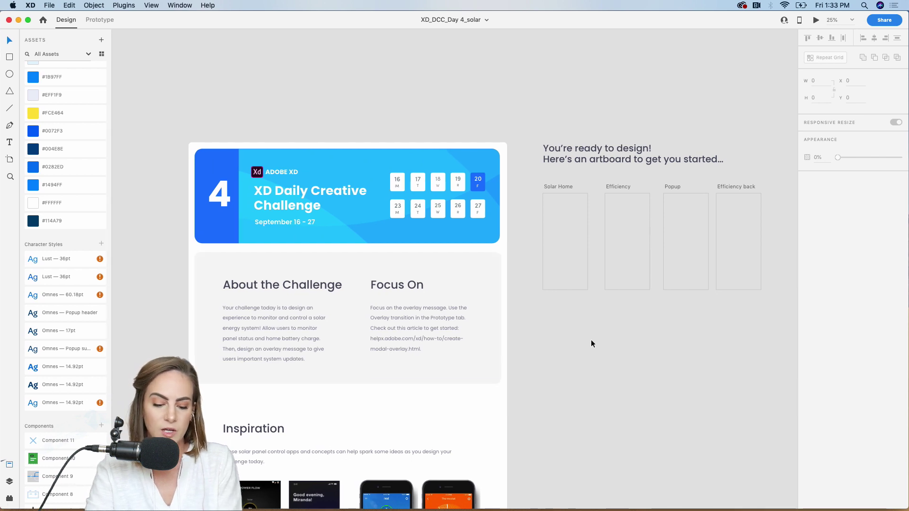
Look over the whole Day 4 challenge brief artboard, including its Inspiration and Resources sections.
key(super+minus)
scroll(591, 344, down, 2)
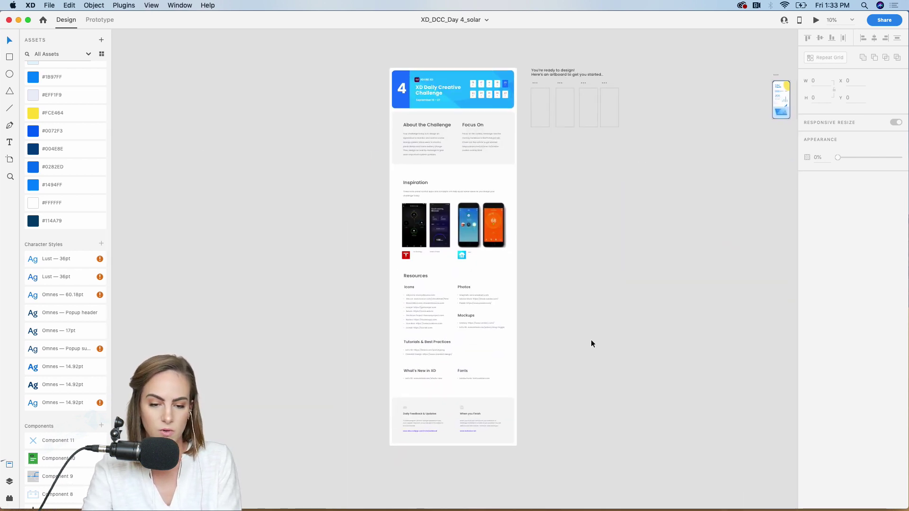
key(super+plus)
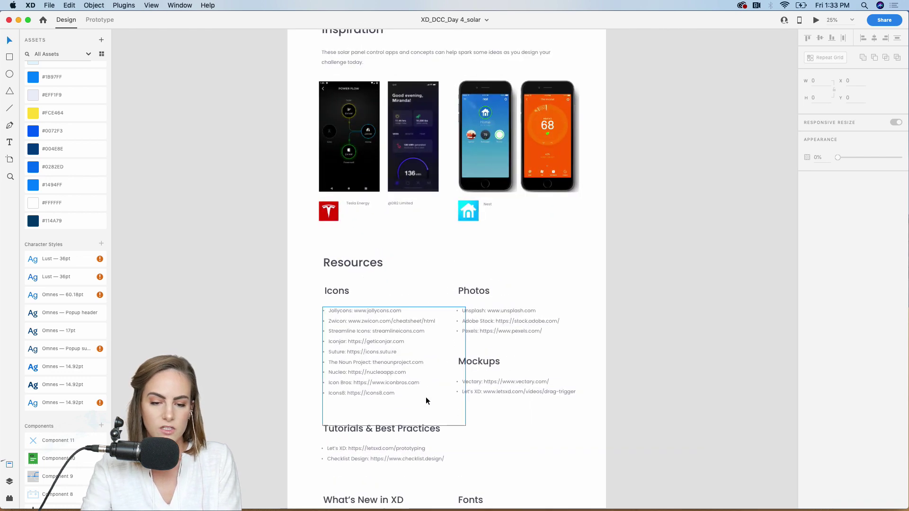
scroll(426, 400, up, 5)
Read the About the Challenge and Focus On sections of the Day 4 brief.
key(super+plus)
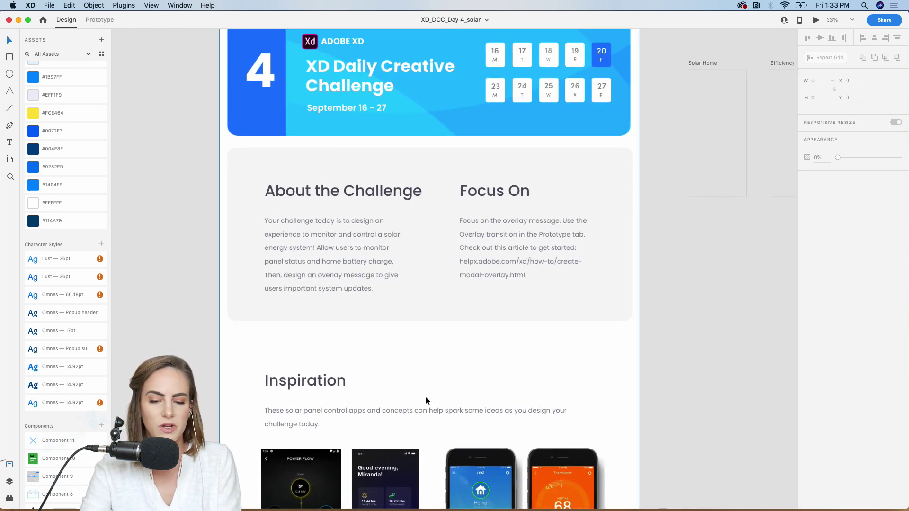
key(super+plus)
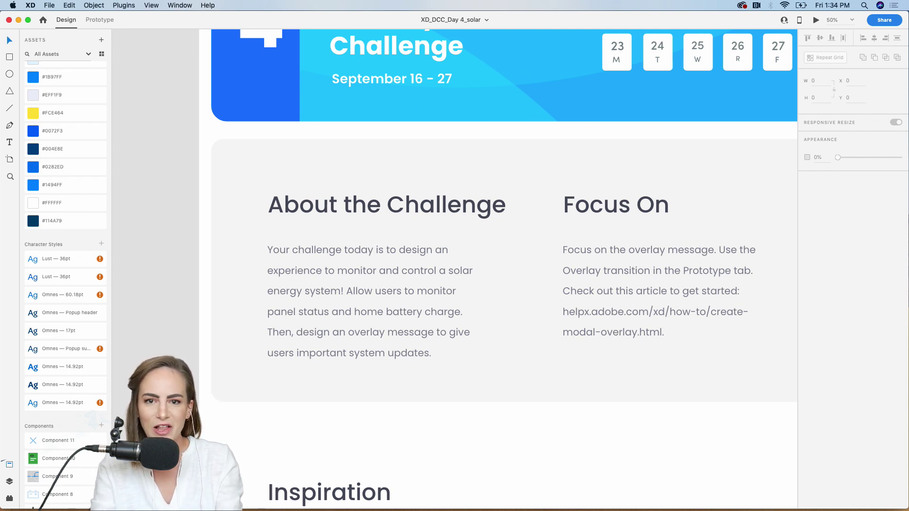
scroll(486, 270, down, 2)
scroll(485, 270, right, 1)
scroll(486, 270, down, 2)
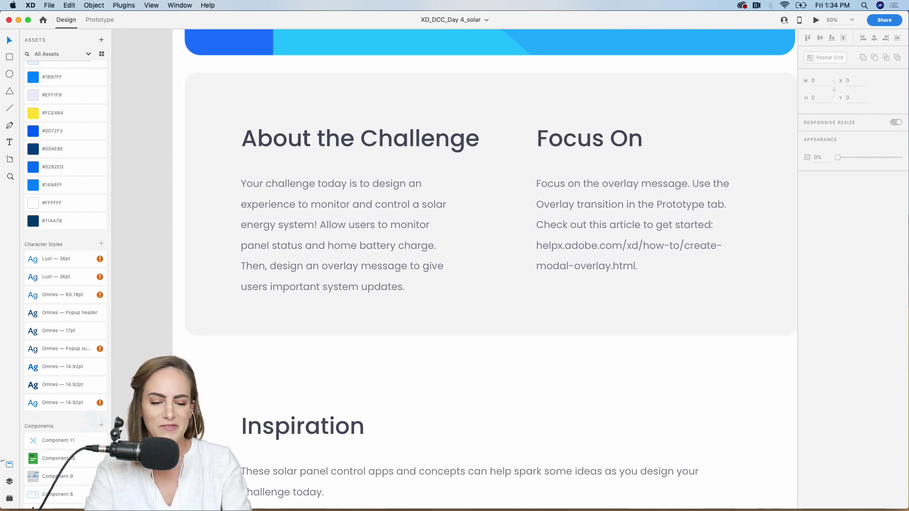
scroll(485, 270, down, 1)
scroll(485, 270, right, 1)
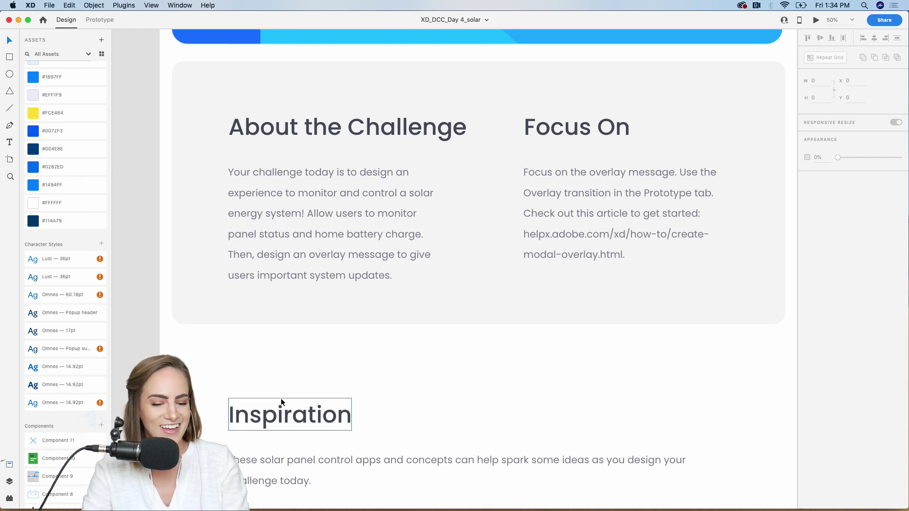
scroll(305, 399, right, 2)
scroll(306, 399, up, 1)
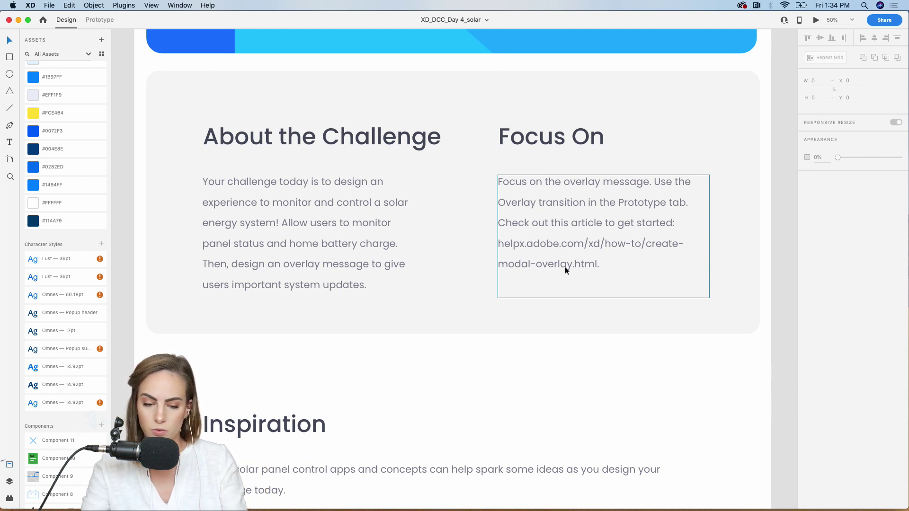
View the solar panel control app examples in the brief's Inspiration section.
scroll(565, 270, down, 10)
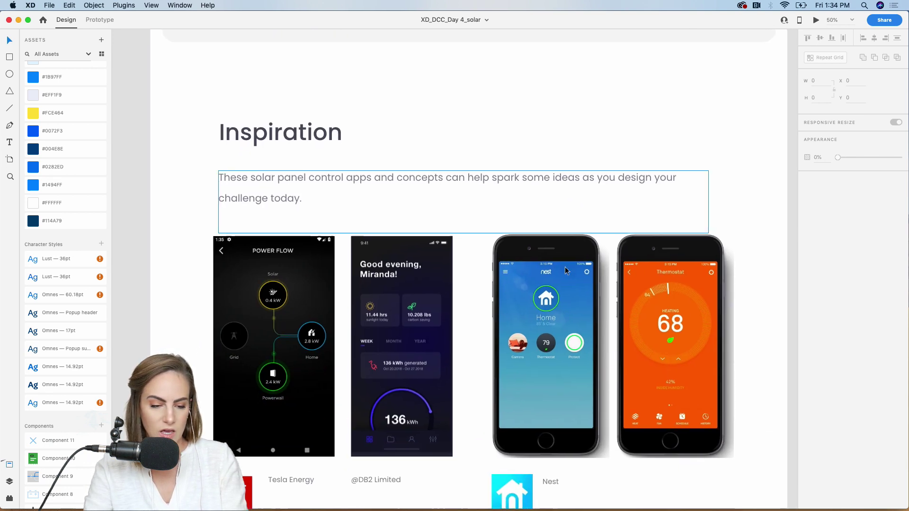
scroll(565, 271, down, 5)
scroll(566, 270, up, 1)
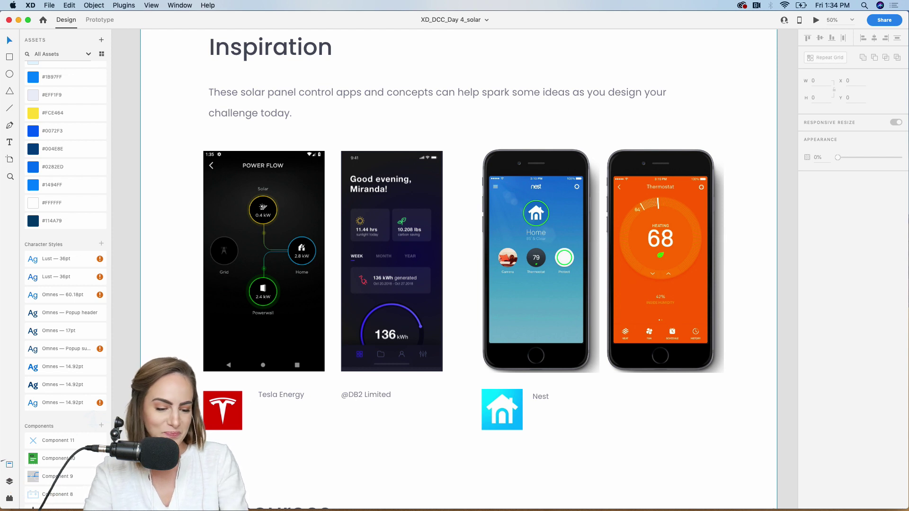
scroll(129, 362, up, 2)
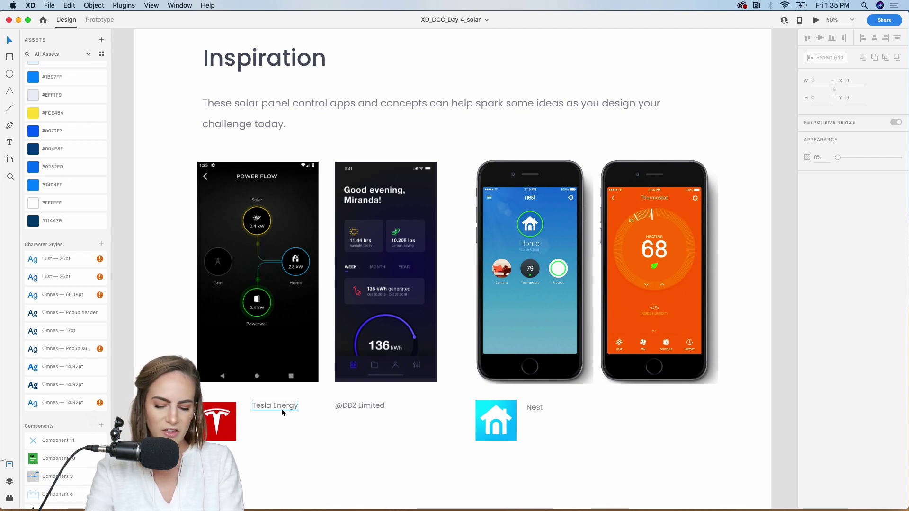
Examine the Tesla Energy Power Flow screen in the Inspiration section up close.
key(super+plus)
scroll(281, 413, left, 4)
scroll(281, 412, down, 1)
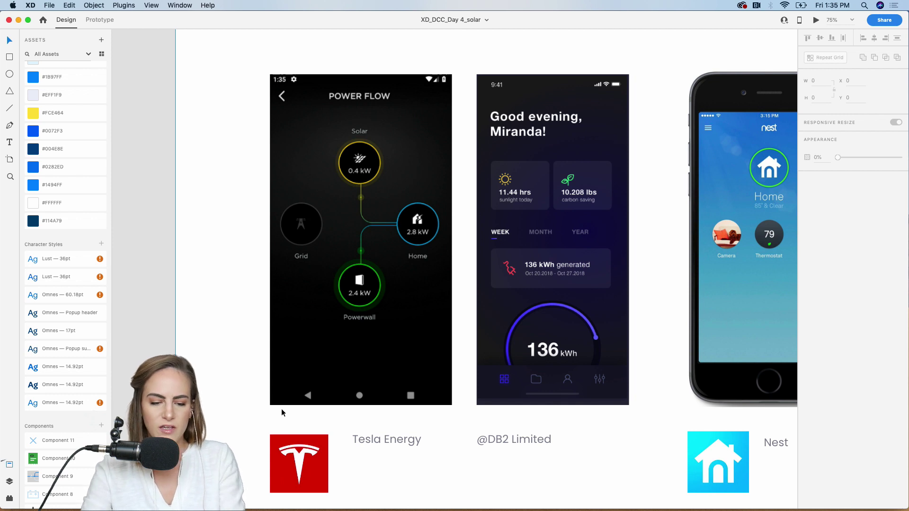
scroll(313, 213, up, 5)
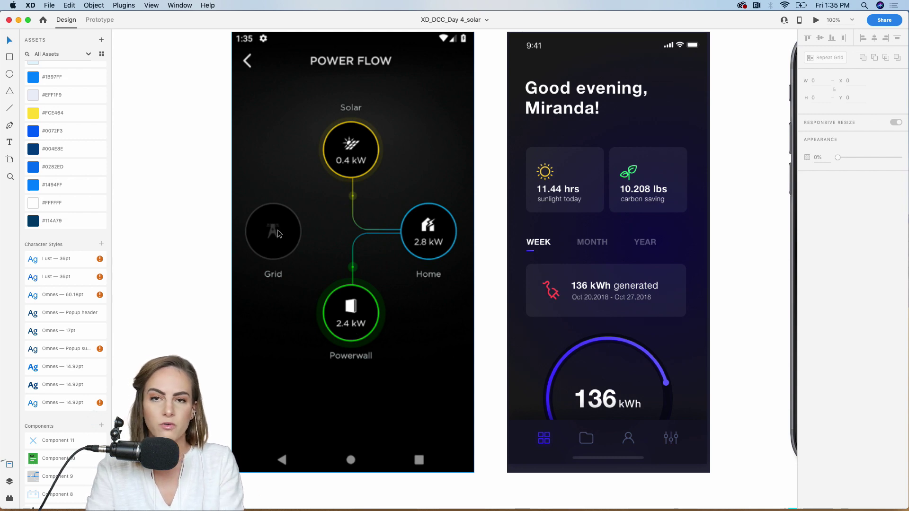
scroll(277, 229, down, 3)
scroll(278, 233, up, 1)
scroll(278, 233, right, 2)
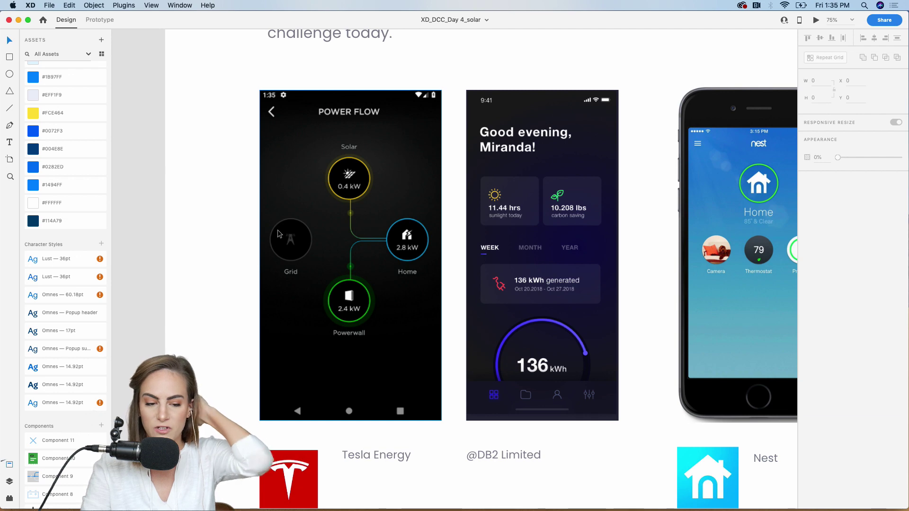
Examine the DB2 Limited dashboard and the Nest screens in the Inspiration section up close.
scroll(278, 233, down, 2)
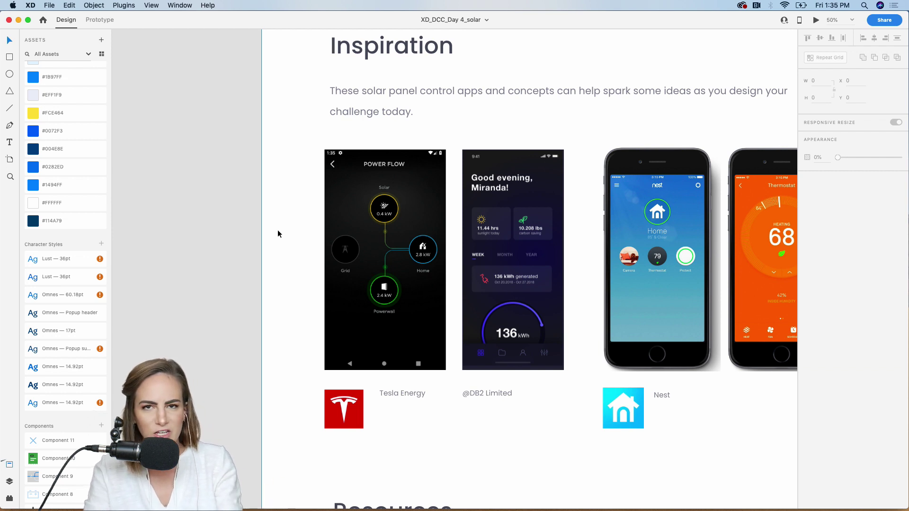
scroll(277, 234, right, 5)
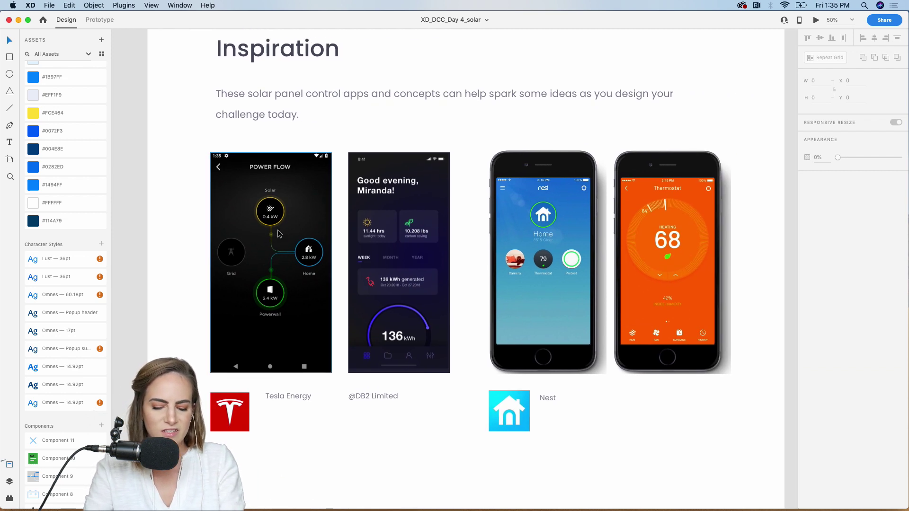
key(super+equal)
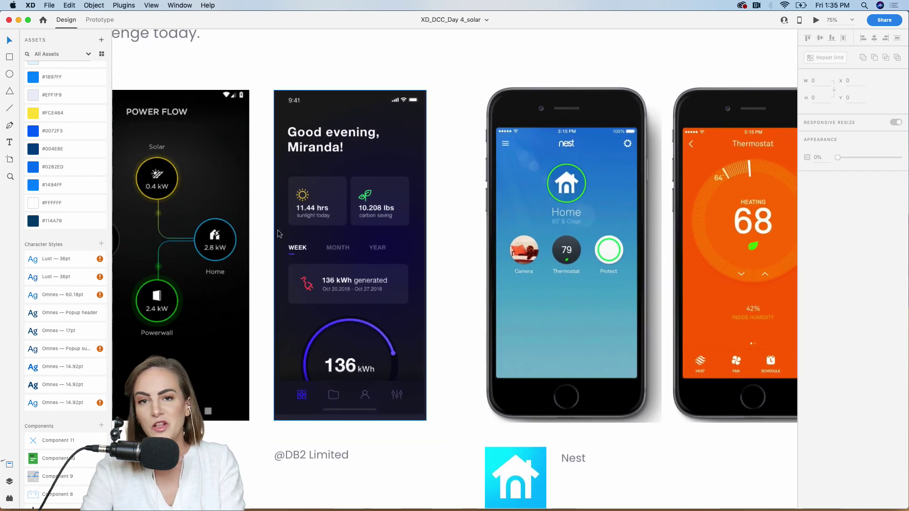
Look over the Nest home and thermostat screens beside the DB2 Limited dashboard in the Inspiration section.
scroll(277, 234, right, 2)
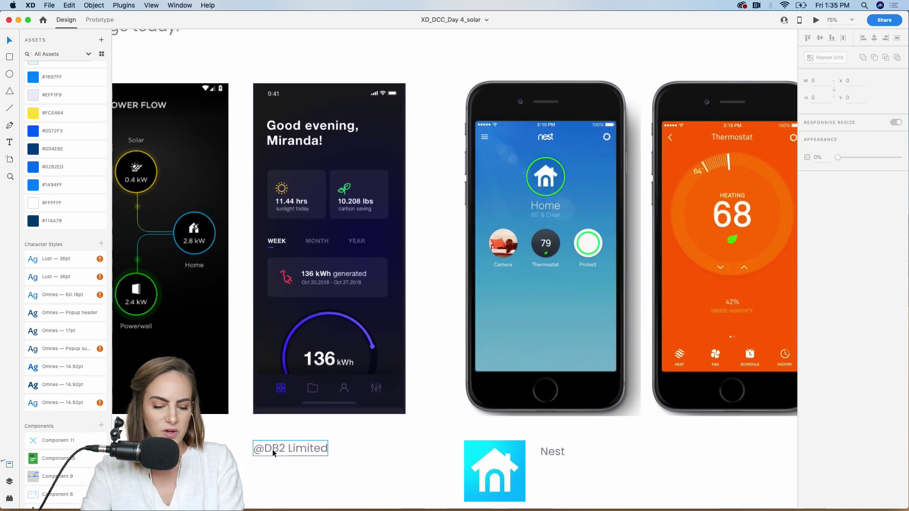
scroll(300, 449, right, 3)
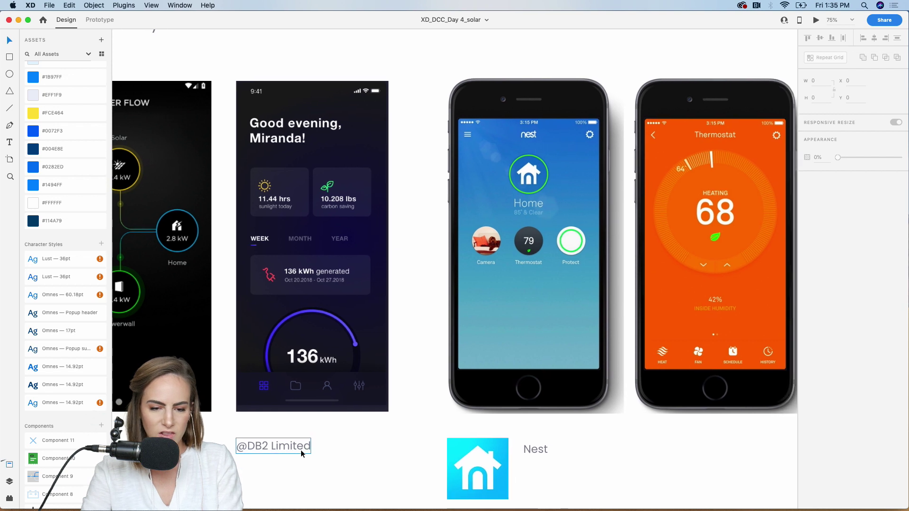
scroll(301, 452, right, 10)
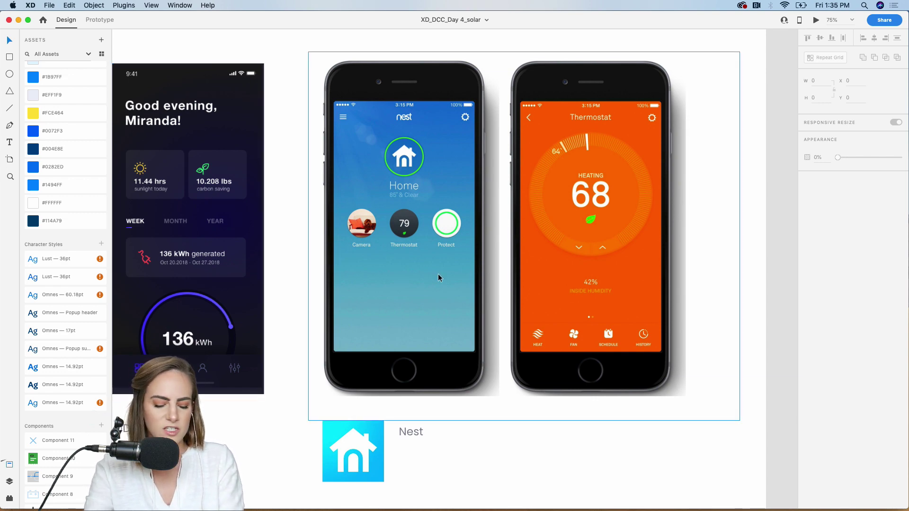
Read the brief's Resources lists and its Daily Feedback & Updates and When you Finish sections.
scroll(438, 278, down, 5)
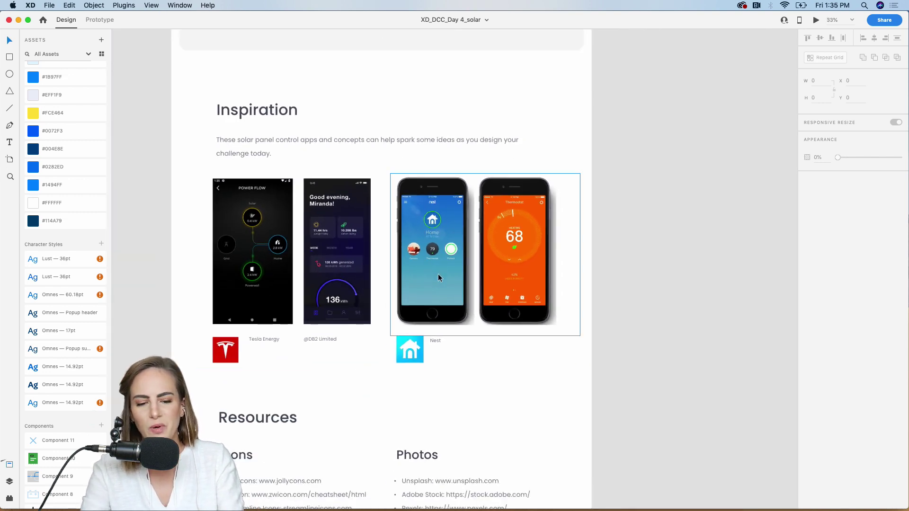
scroll(439, 278, down, 8)
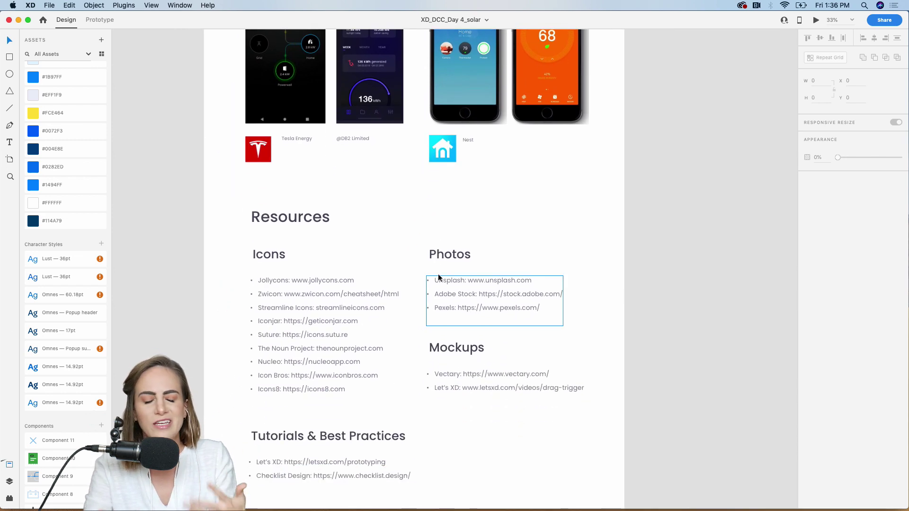
scroll(438, 277, down, 5)
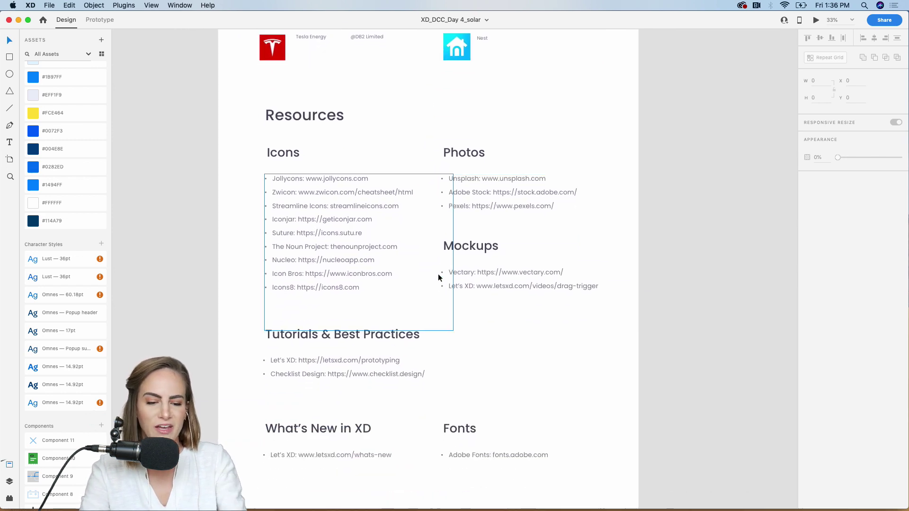
scroll(438, 278, down, 3)
scroll(361, 316, down, 3)
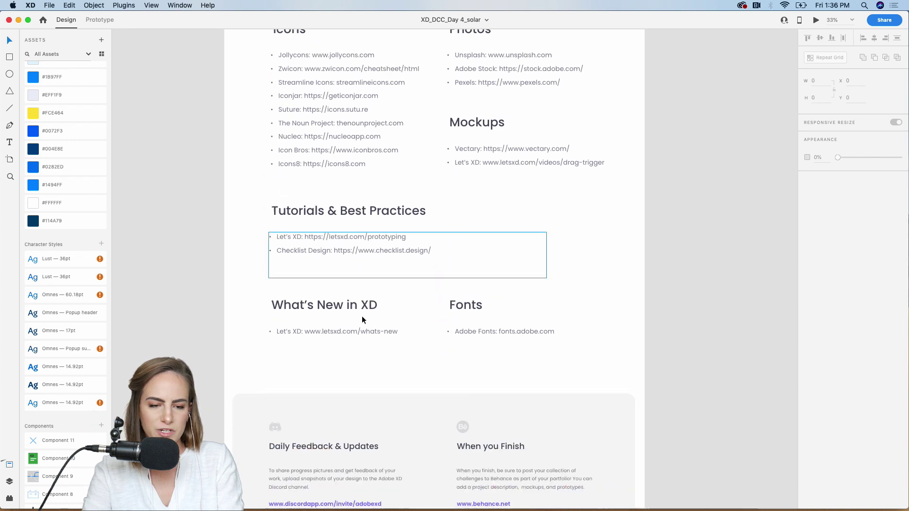
scroll(362, 317, down, 4)
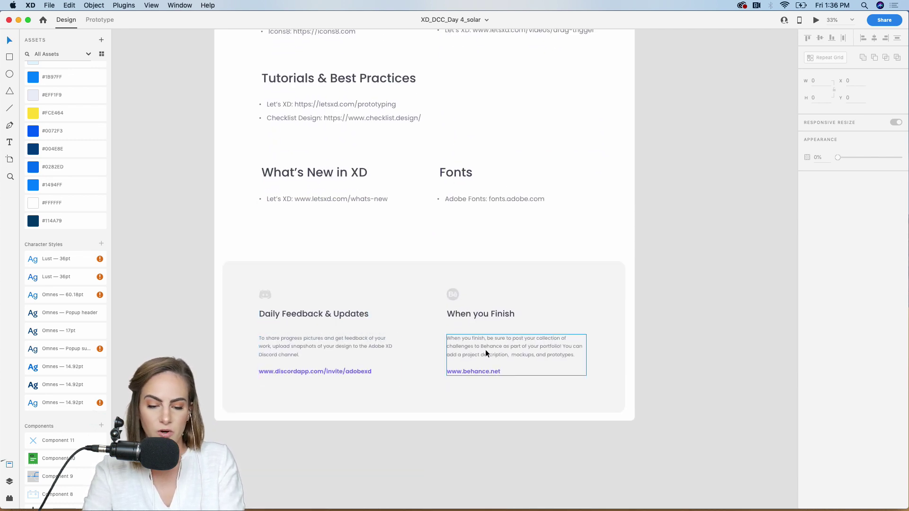
Locate the empty starter artboards beside the brief and view Solar Home and Efficiency up close.
scroll(485, 349, up, 1)
scroll(485, 350, right, 1)
scroll(485, 350, up, 20)
scroll(485, 349, right, 3)
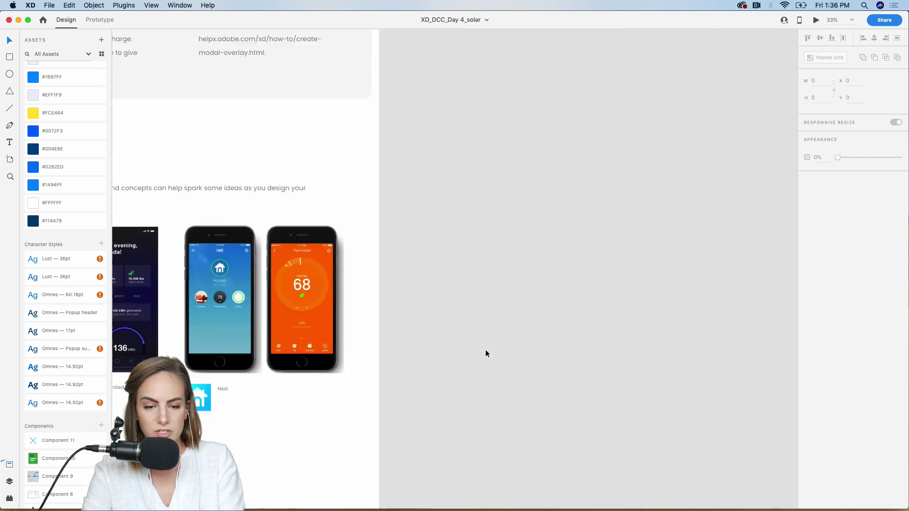
scroll(485, 351, up, 3)
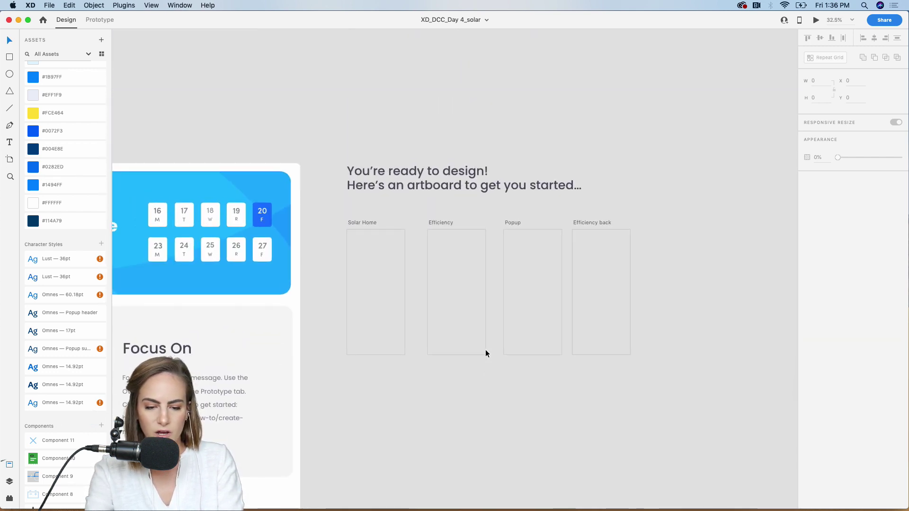
scroll(486, 350, up, 3)
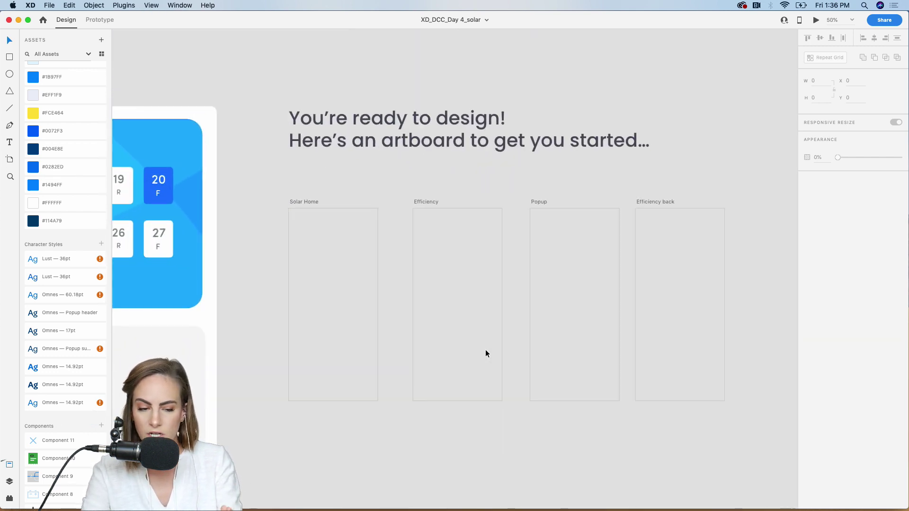
scroll(485, 352, up, 3)
scroll(485, 353, left, 5)
scroll(486, 352, down, 1)
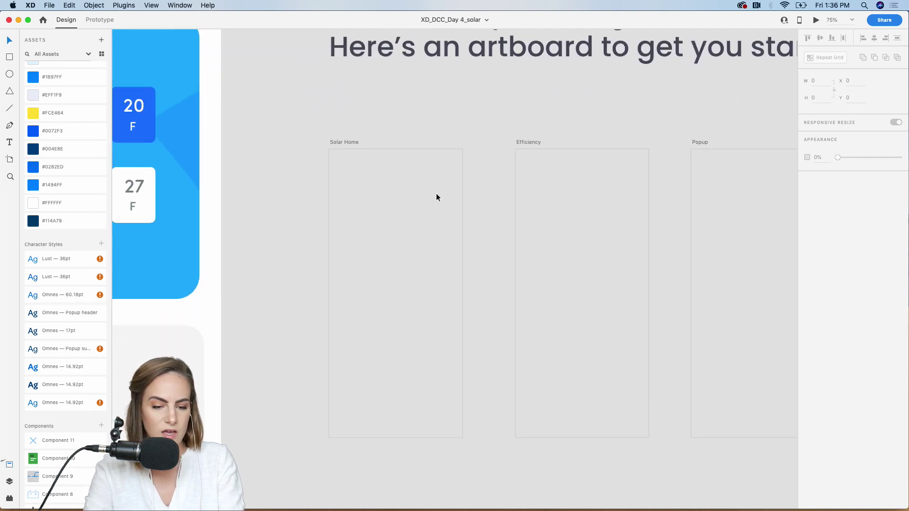
Draw a 375 × 812 rectangle covering the whole Solar Home artboard and remove its border.
click(351, 143)
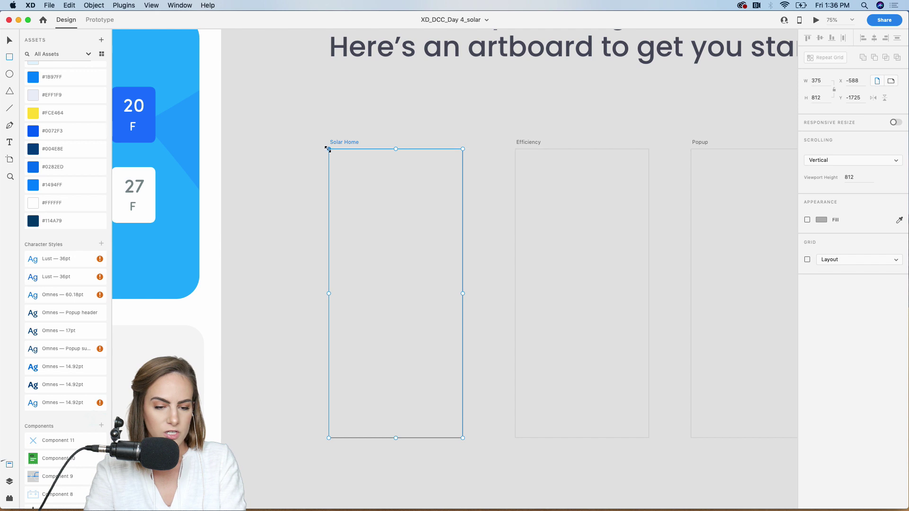
mouse_move(334, 154)
mouse_down()
mouse_move(428, 339)
mouse_move(462, 437)
mouse_up()
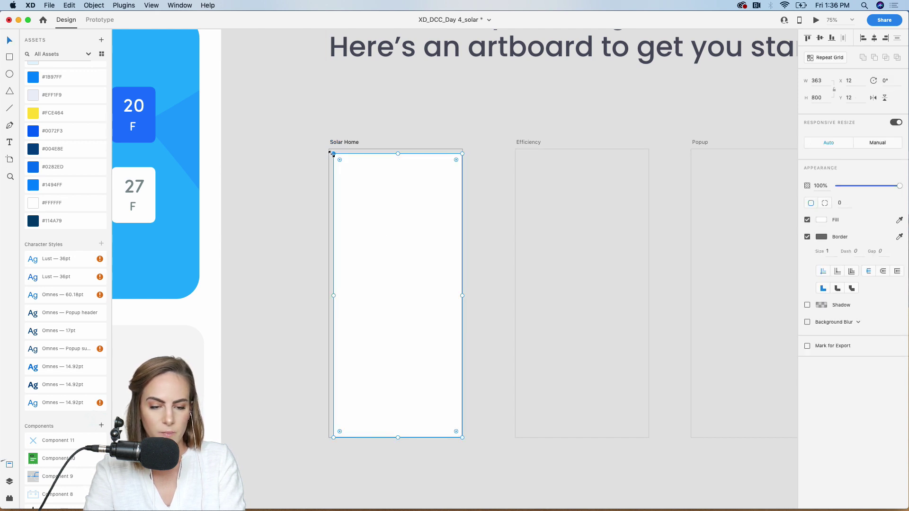
drag(333, 154, 329, 150)
click(807, 237)
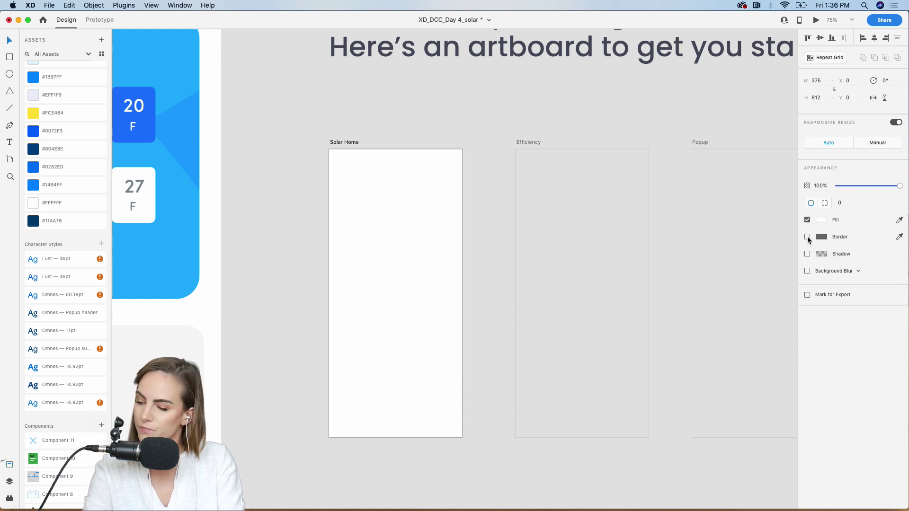
Round the Solar Home background rectangle's corners to a radius of about 51 and fill it with #114A79.
click(365, 251)
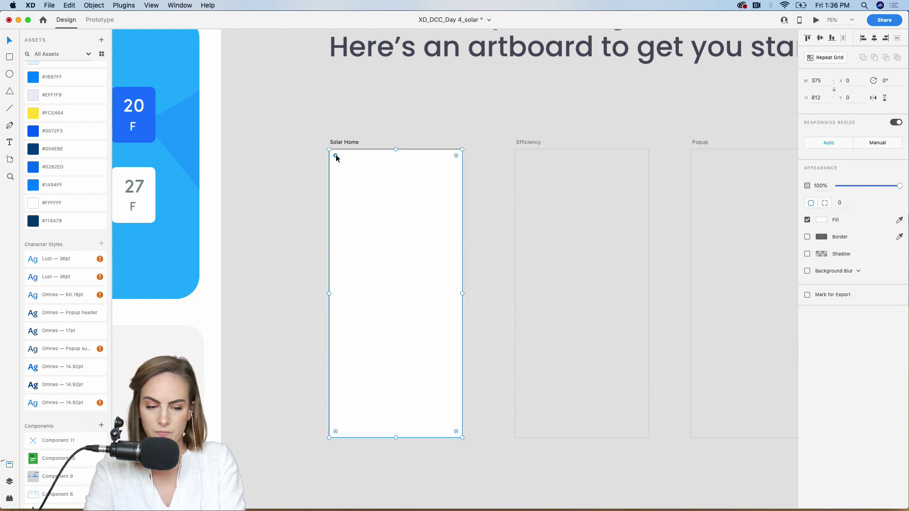
drag(336, 155, 347, 169)
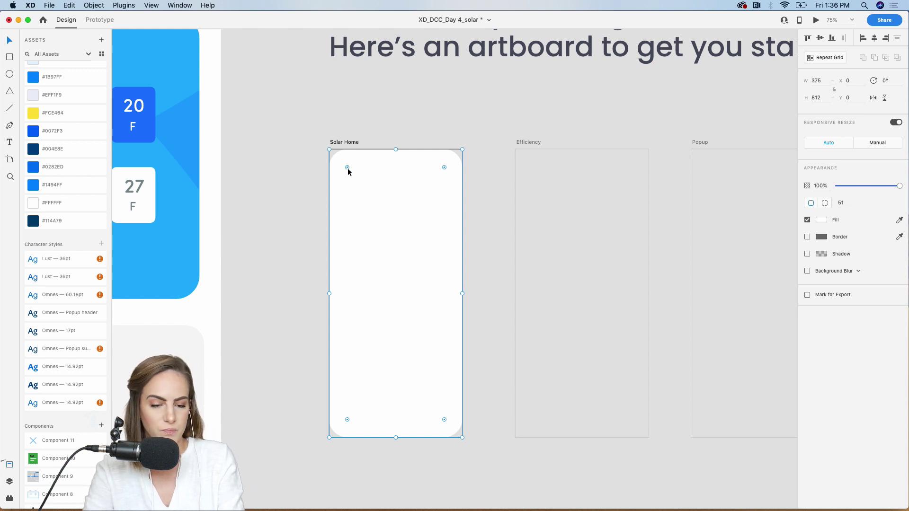
drag(347, 169, 346, 166)
key(super+z)
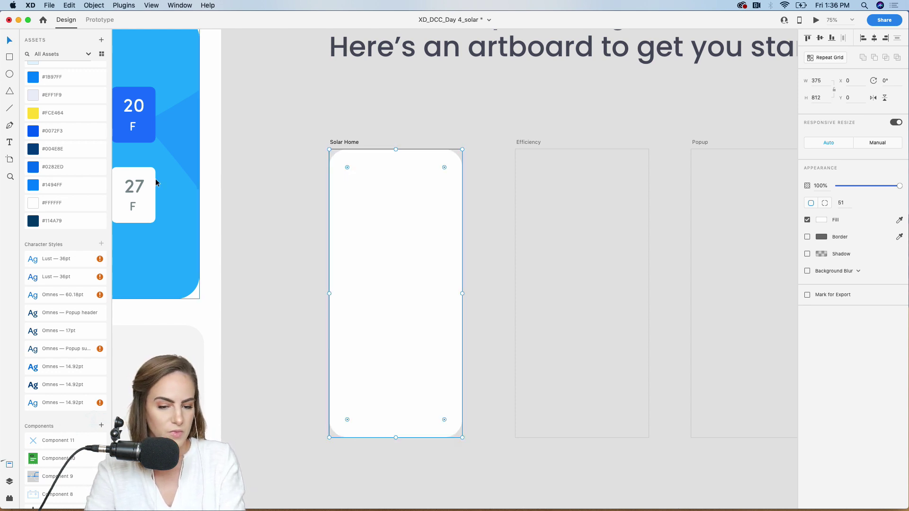
click(56, 221)
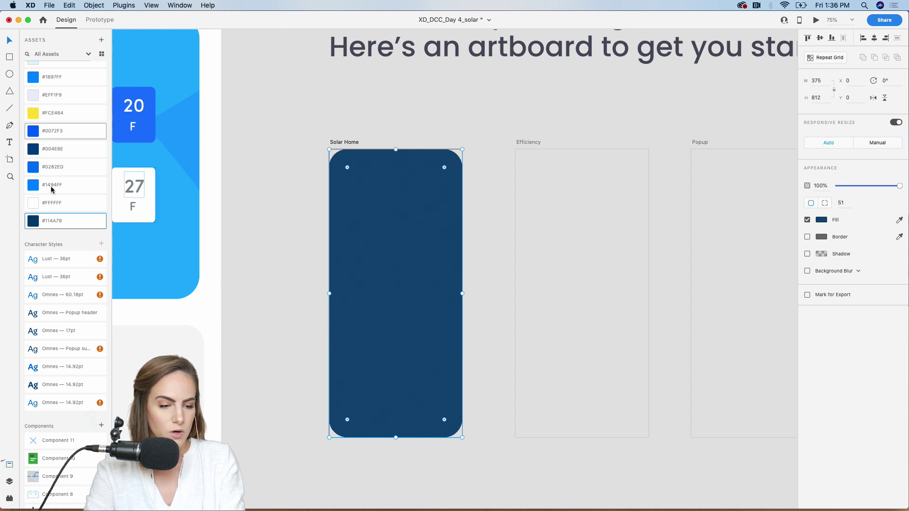
Fill the duplicate rounded rectangle with #FFFFFF and shrink it to about 356 × 788, leaving a dark blue frame around it.
click(56, 203)
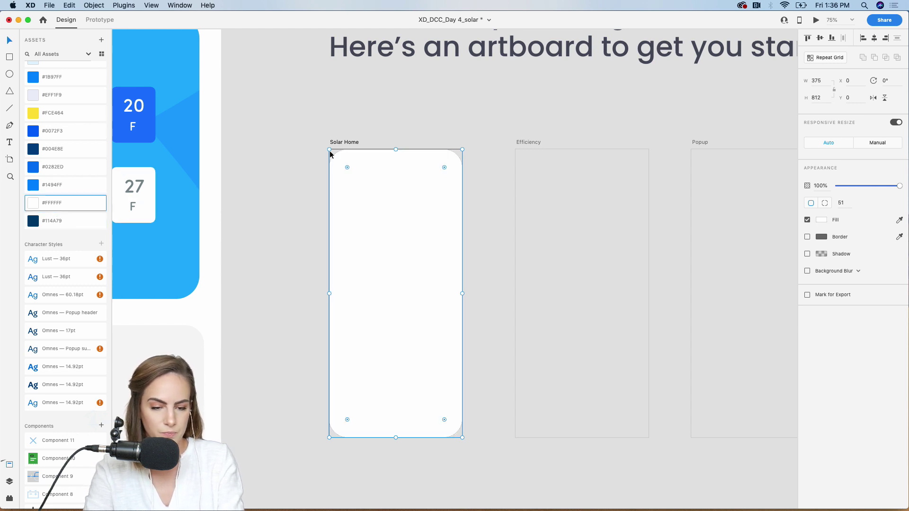
drag(330, 150, 333, 154)
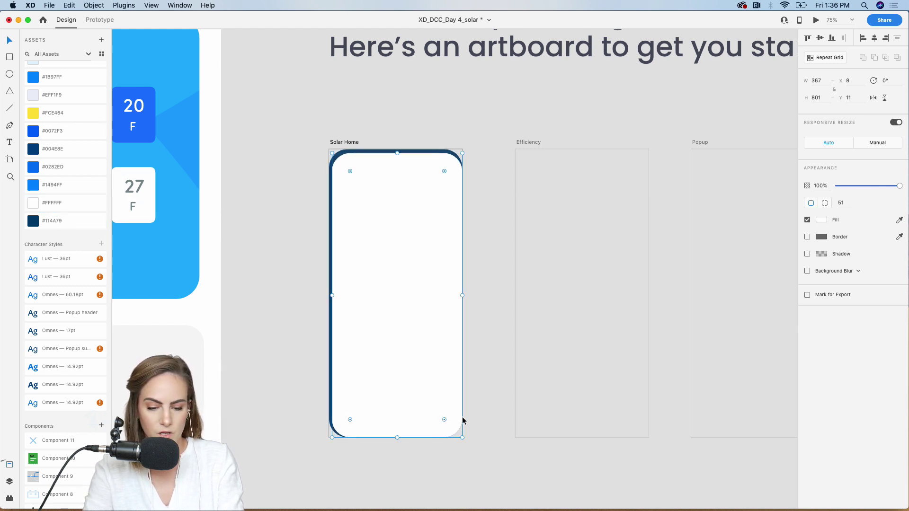
drag(464, 438, 458, 433)
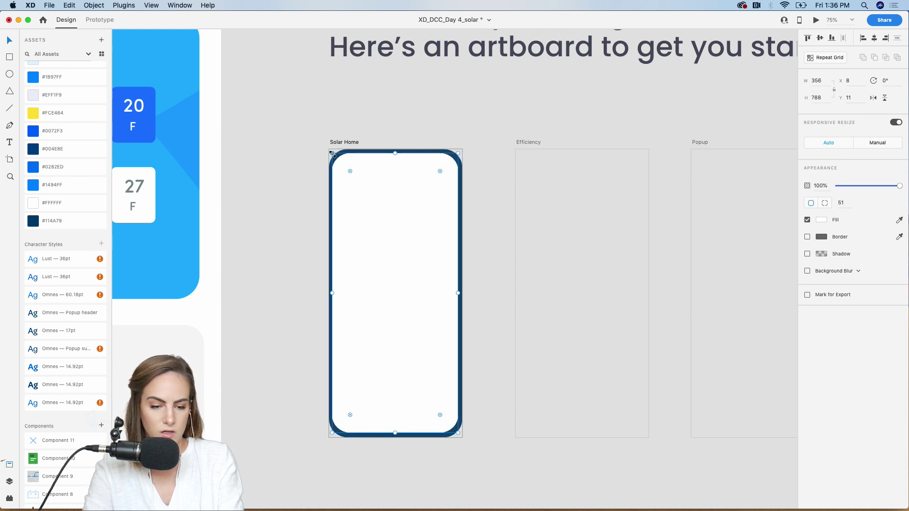
click(310, 158)
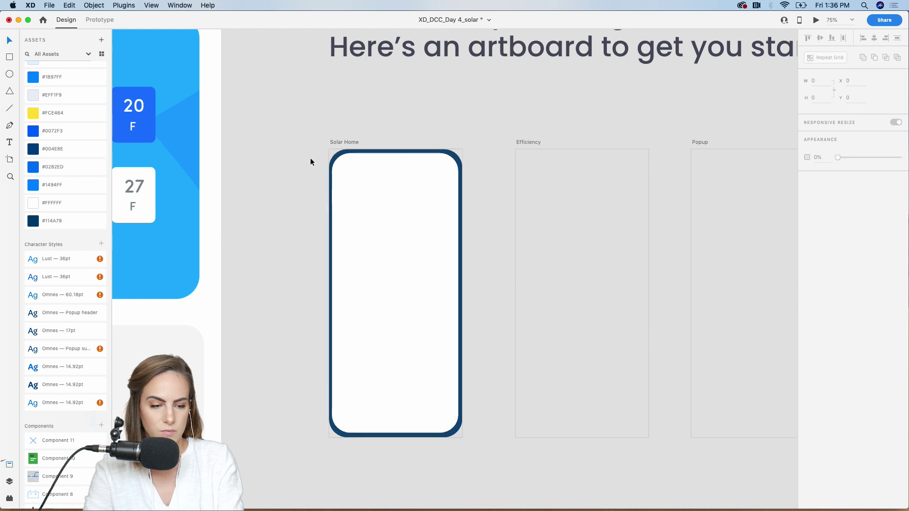
Add the two-line heading "Solar Panels" near the top of Solar Home as auto-width text and enlarge it to about size 51.
scroll(311, 162, down, 2)
scroll(311, 162, left, 1)
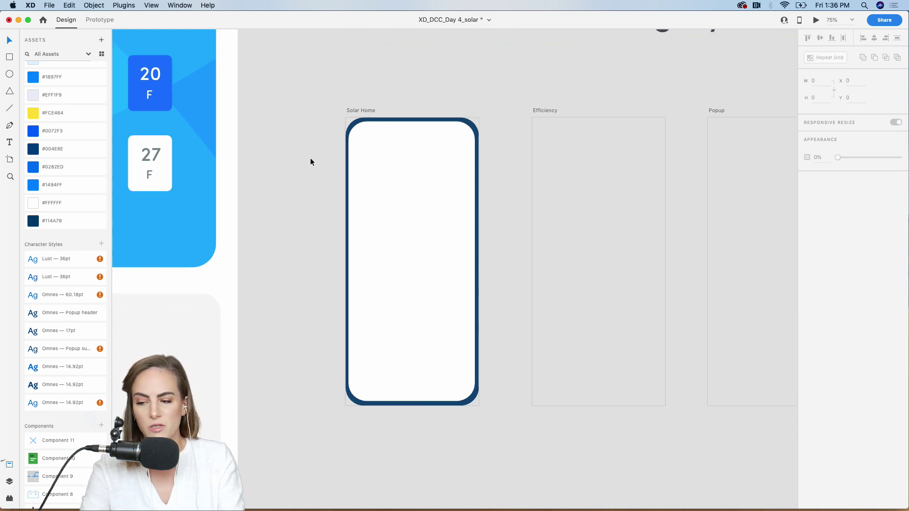
click(9, 142)
drag(365, 184, 430, 212)
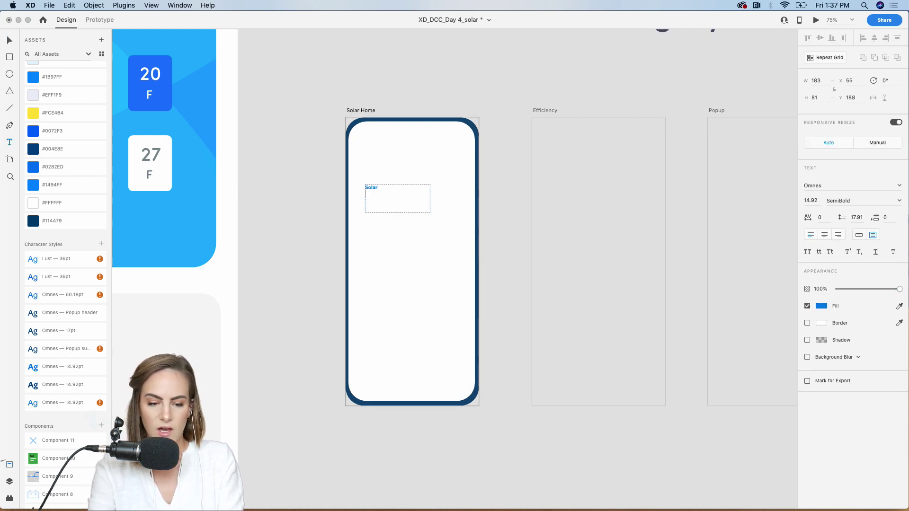
key(Escape)
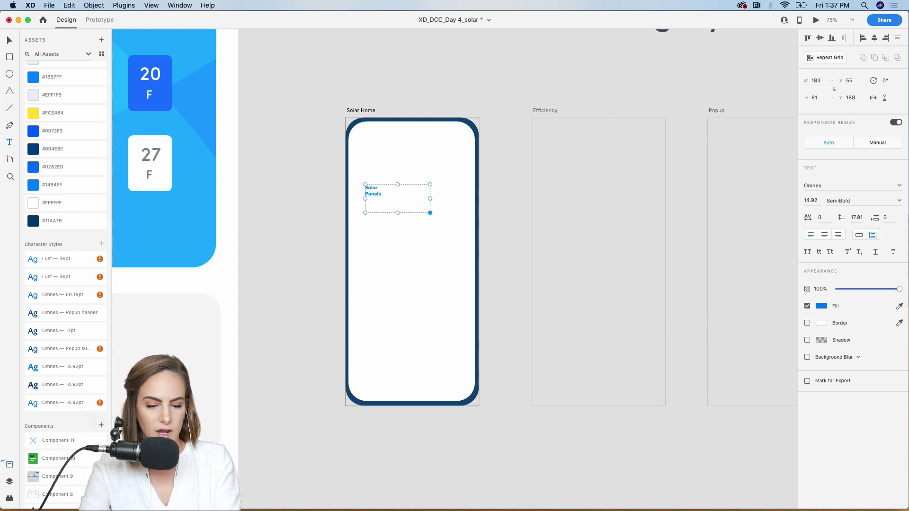
click(860, 235)
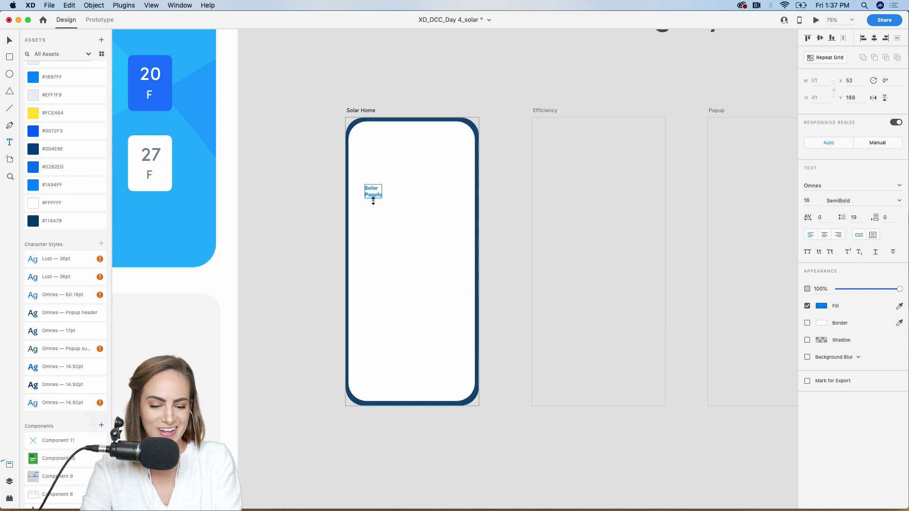
mouse_move(374, 201)
mouse_down()
mouse_move(374, 230)
mouse_move(382, 198)
mouse_move(374, 192)
mouse_move(383, 189)
mouse_up()
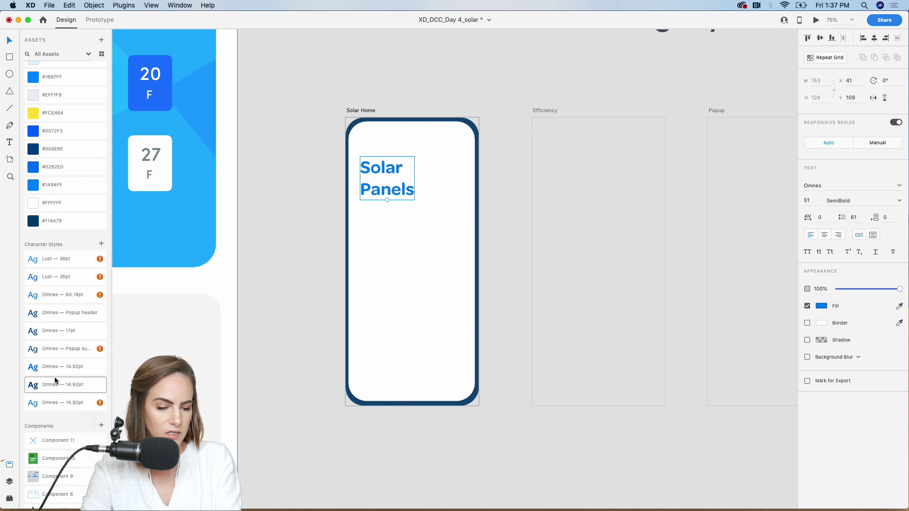
Apply the Lust — 36pt character style to the Solar Panels heading and colour the word "Panels" #004E8E.
double_click(63, 313)
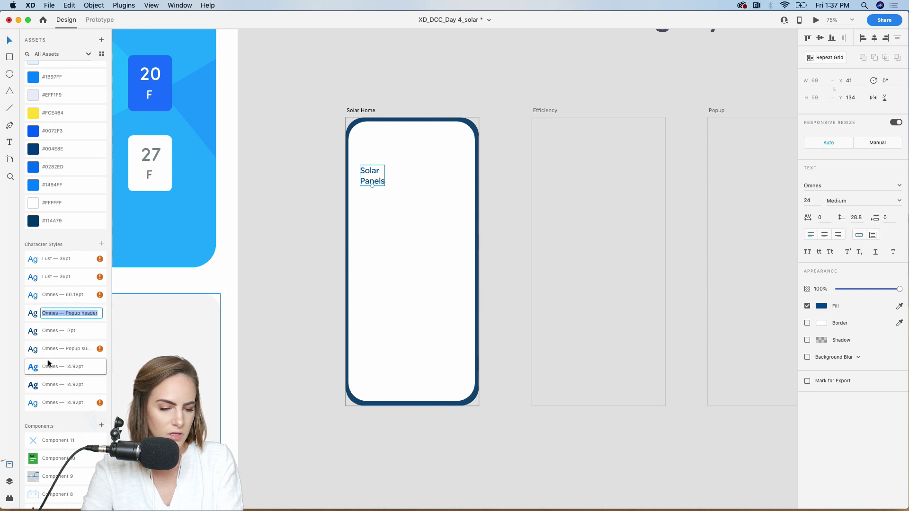
click(56, 276)
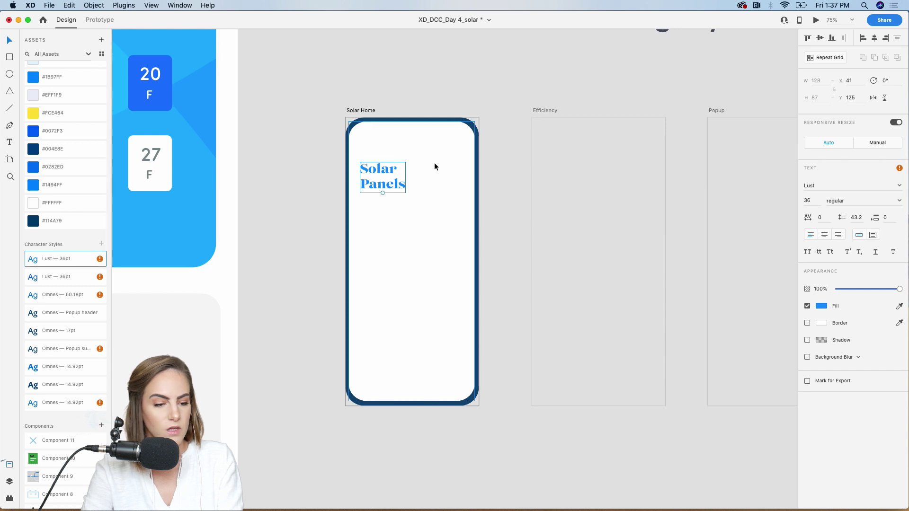
double_click(371, 184)
double_click(372, 185)
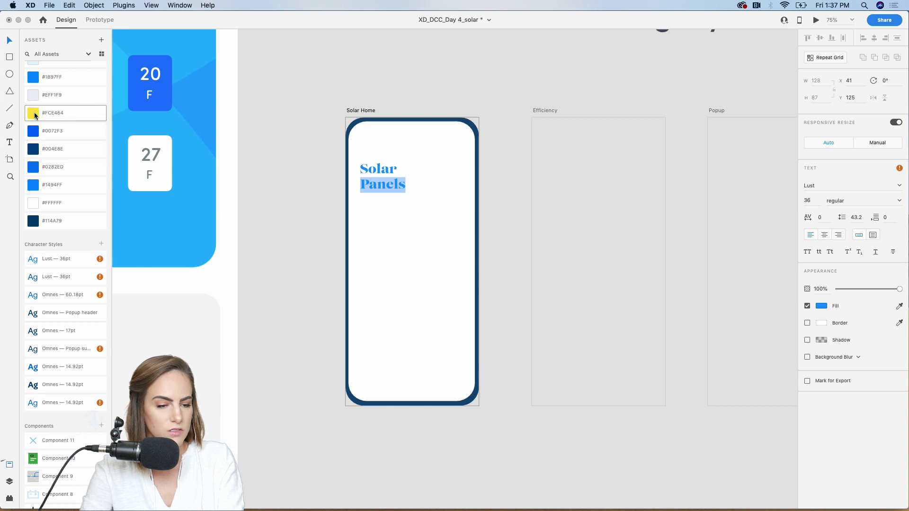
click(43, 168)
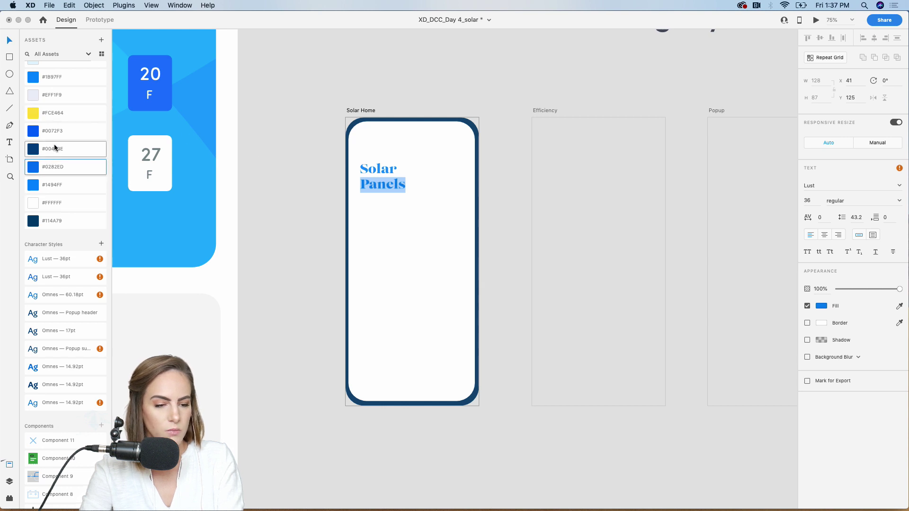
click(59, 150)
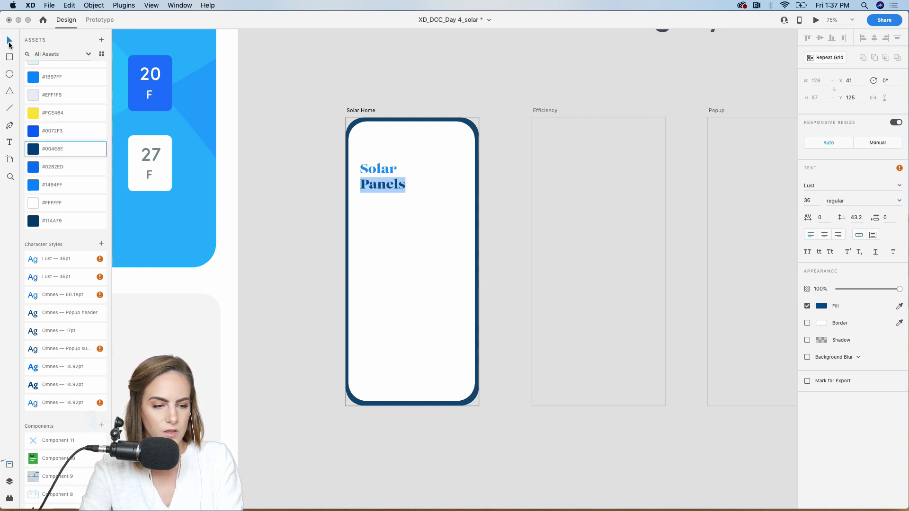
click(315, 75)
click(316, 75)
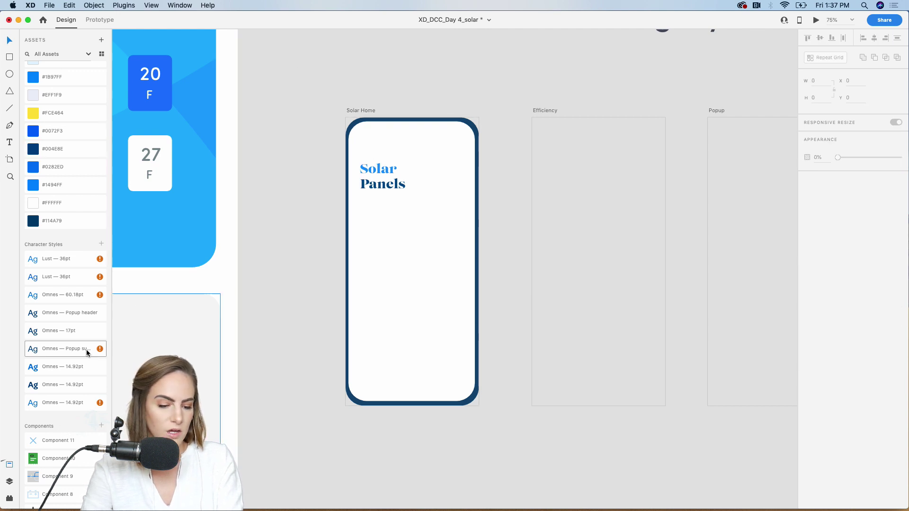
Place the sun component over Solar Home's upper-right corner at about X 214, Y -32, overlapping the artboard's edges.
scroll(57, 350, down, 6)
drag(32, 468, 457, 208)
drag(467, 143, 454, 160)
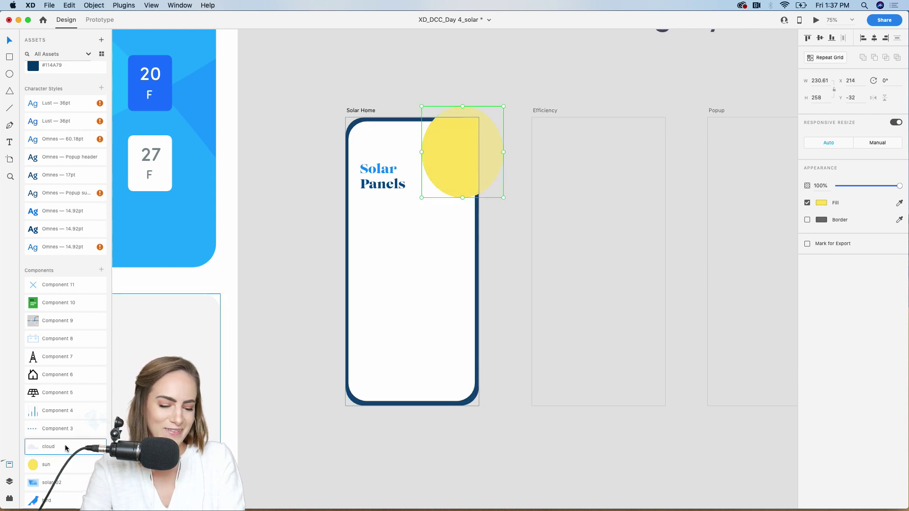
Place the cloud component over Solar Home's left edge and the solar panel illustration across the artboard's lower end at X 9, Y 552.
drag(48, 447, 351, 275)
click(320, 330)
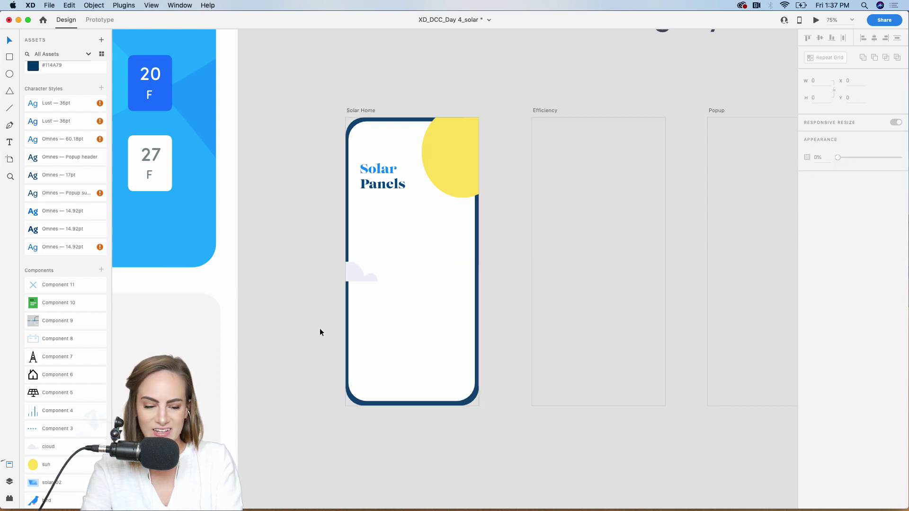
drag(53, 480, 393, 339)
key(Left)
key(Left)
key(Left)
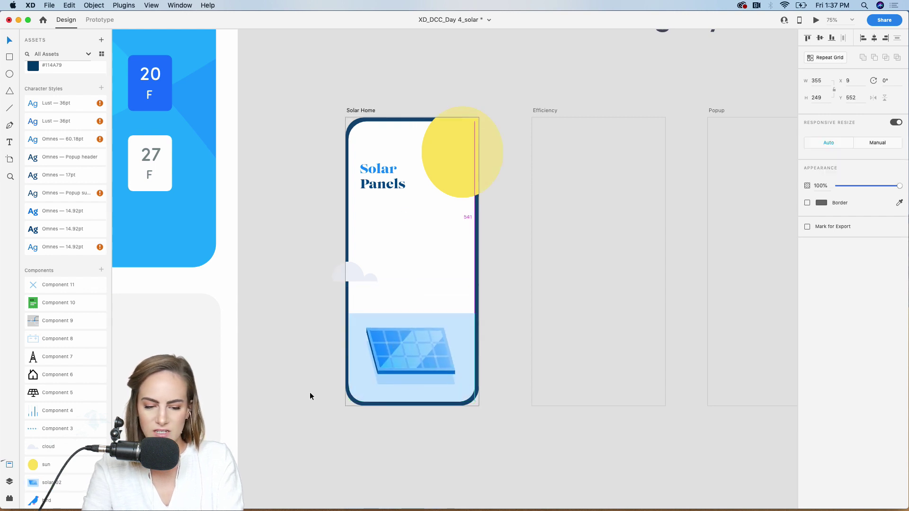
key(Right)
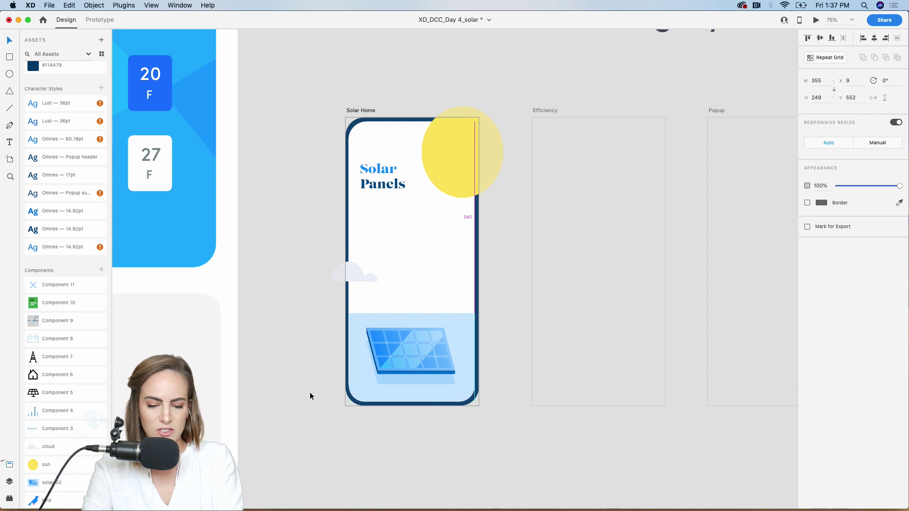
click(334, 457)
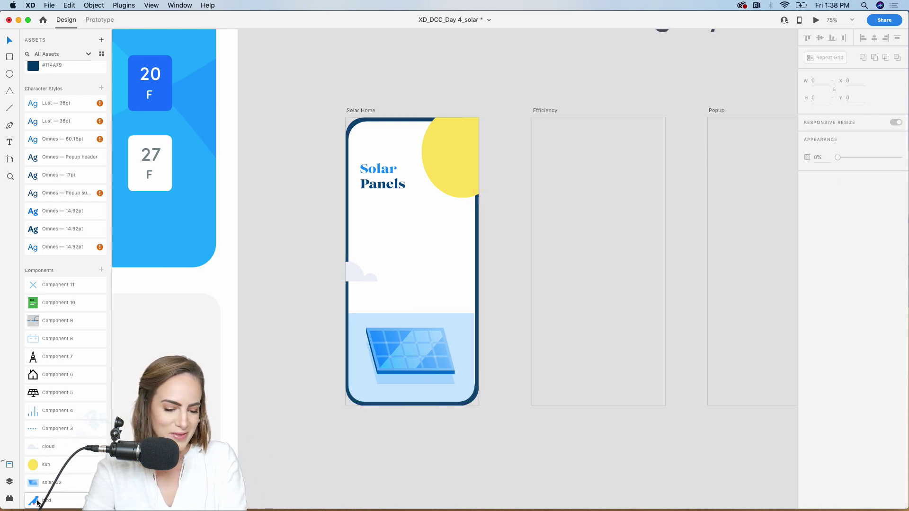
Place the bird component on the upper edge of the solar panel illustration at about X 254, Y 503.
drag(38, 503, 331, 457)
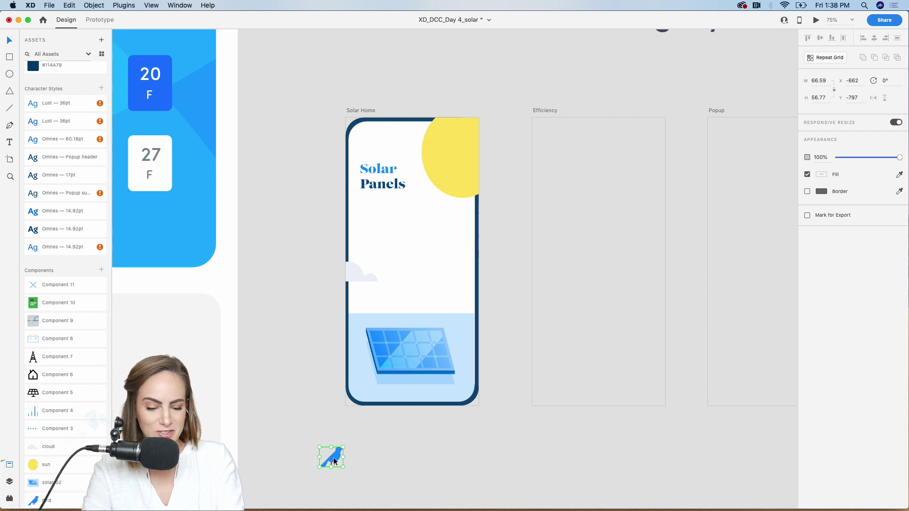
drag(442, 324, 450, 311)
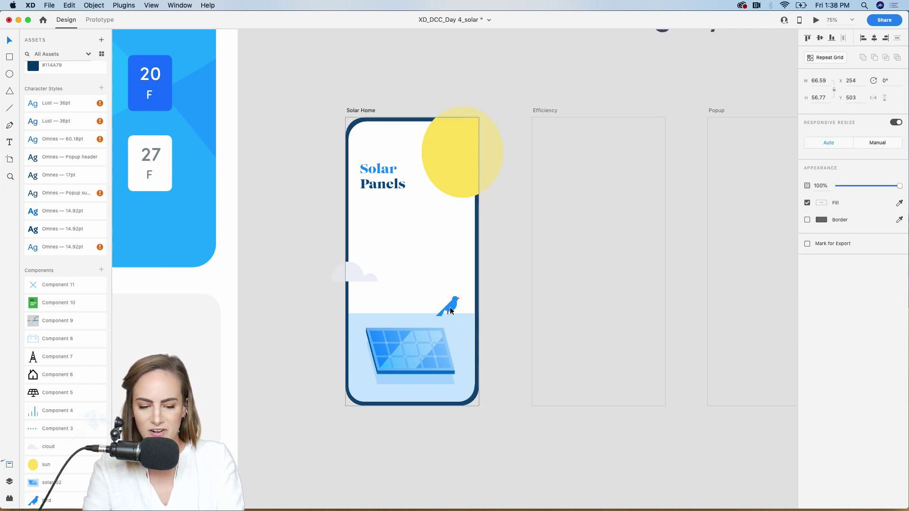
click(315, 350)
Add the auto-width text "Panel Status" in Omnes SemiBold 14.92 below the Solar Panels heading.
scroll(314, 347, up, 5)
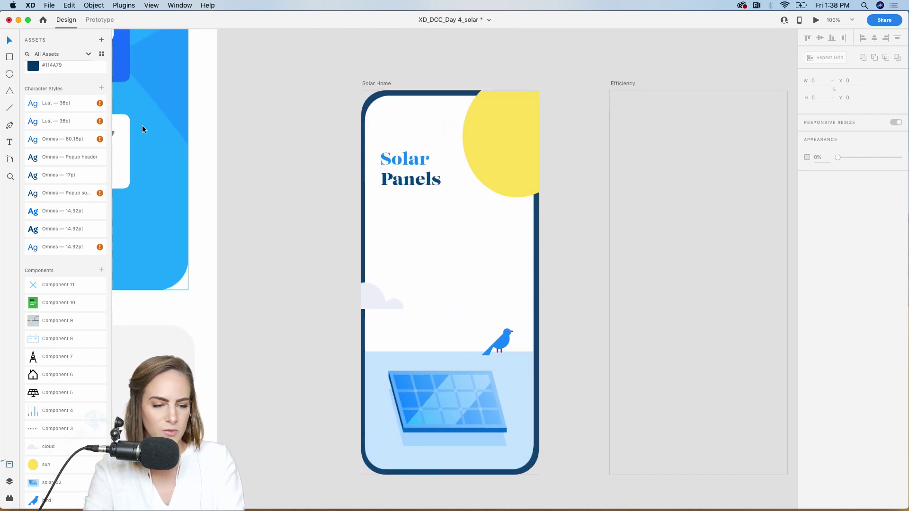
click(10, 142)
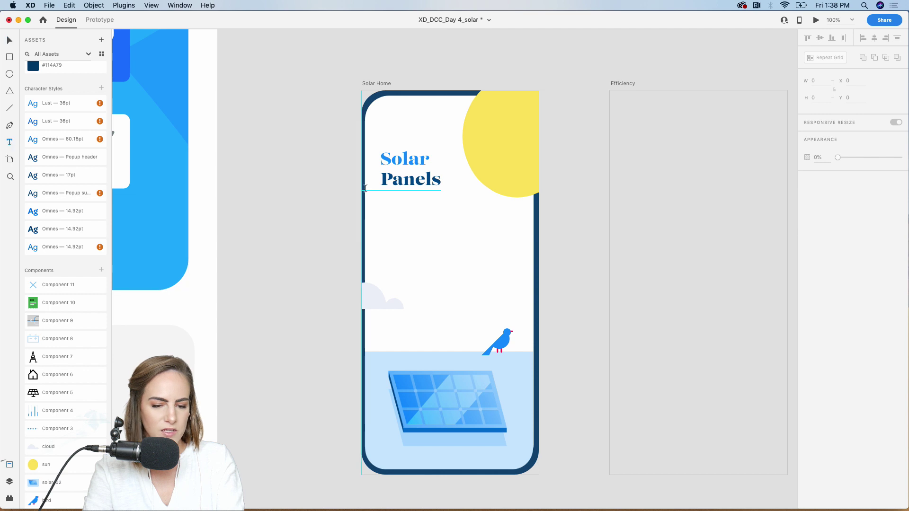
drag(392, 221, 486, 258)
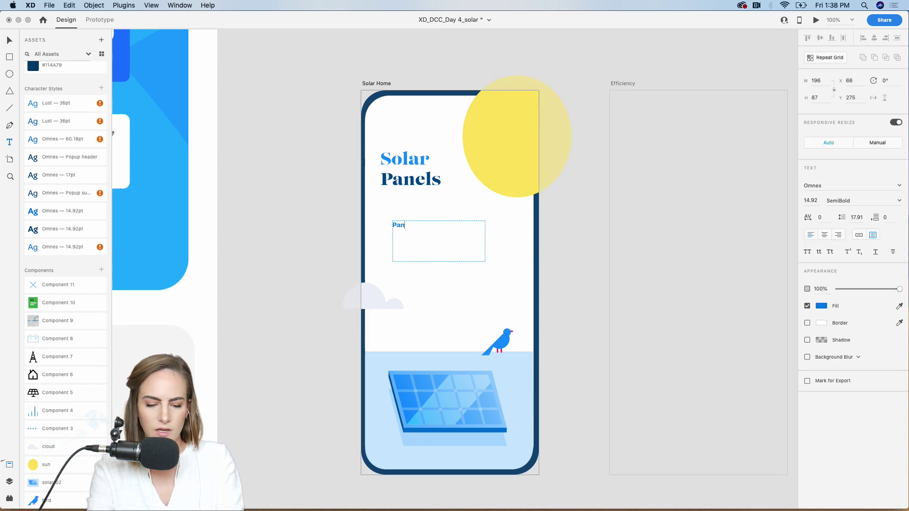
key(Escape)
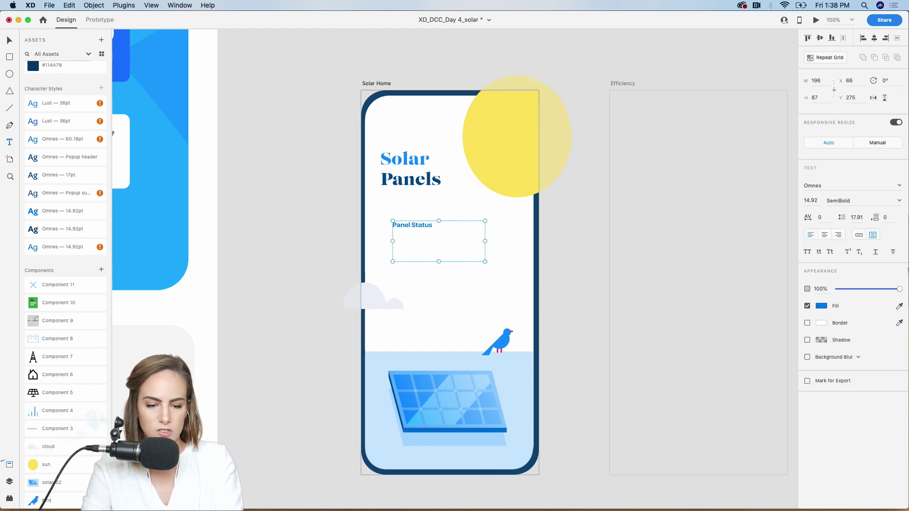
click(860, 235)
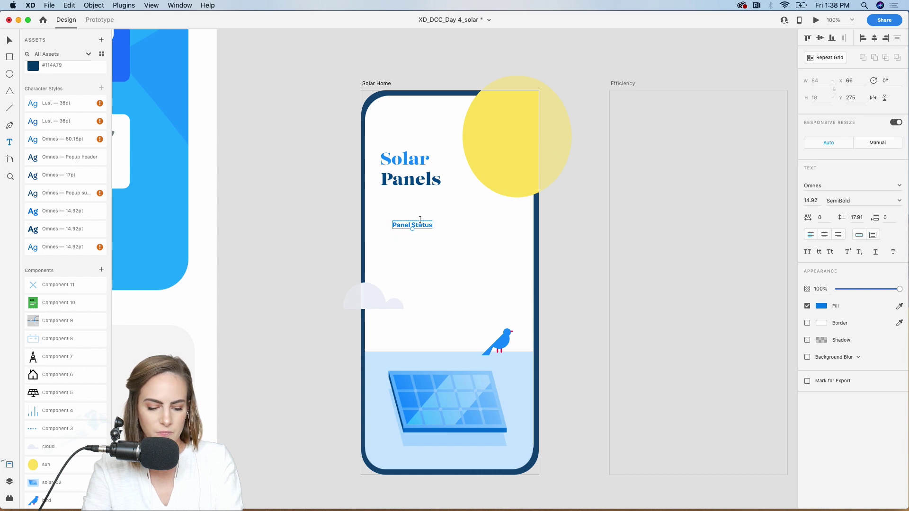
key(Escape)
Align the Panel Status label under the heading and add a copy beside it at X 150, Y 255 reading "Efficiency".
key(v)
drag(420, 225, 459, 216)
double_click(459, 216)
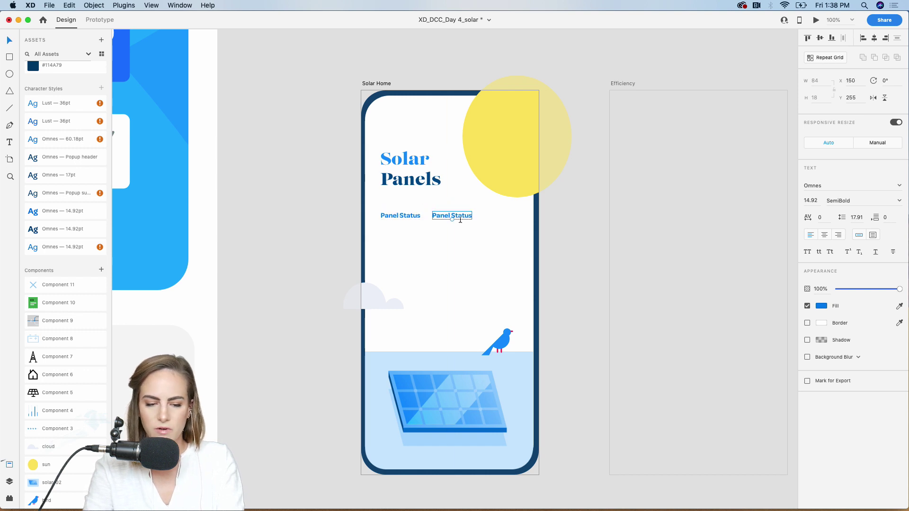
key(super+a)
text(Eff)
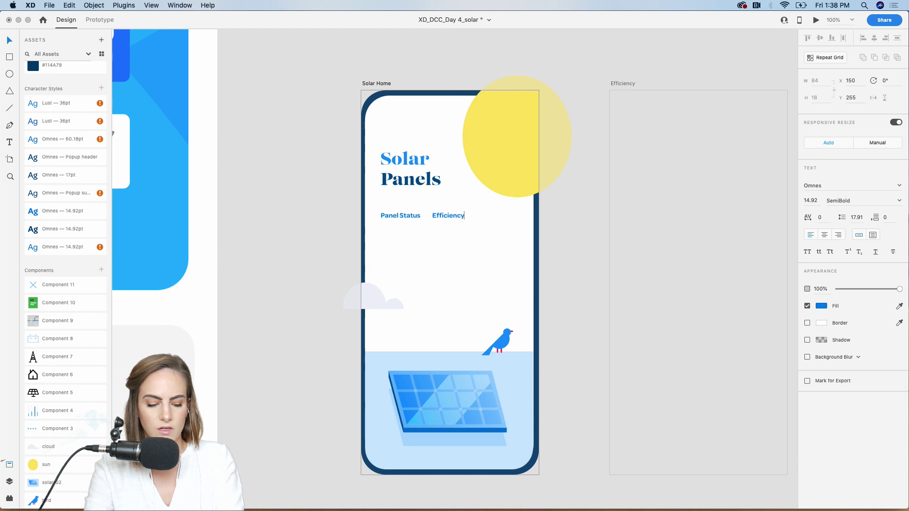
key(Escape)
Duplicate the Efficiency label to its right, change the copy to "Sunlight" and even out the spacing of the three labels.
drag(459, 218, 511, 219)
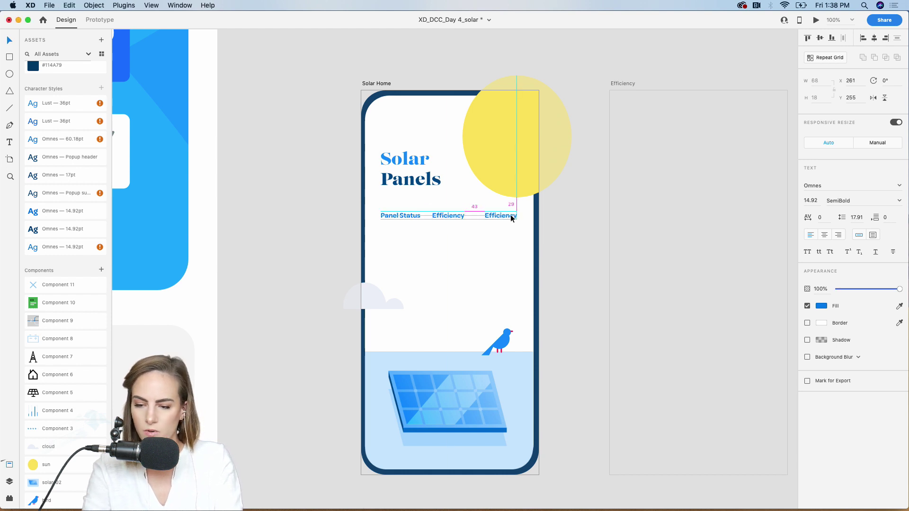
double_click(511, 218)
text(Sunlight)
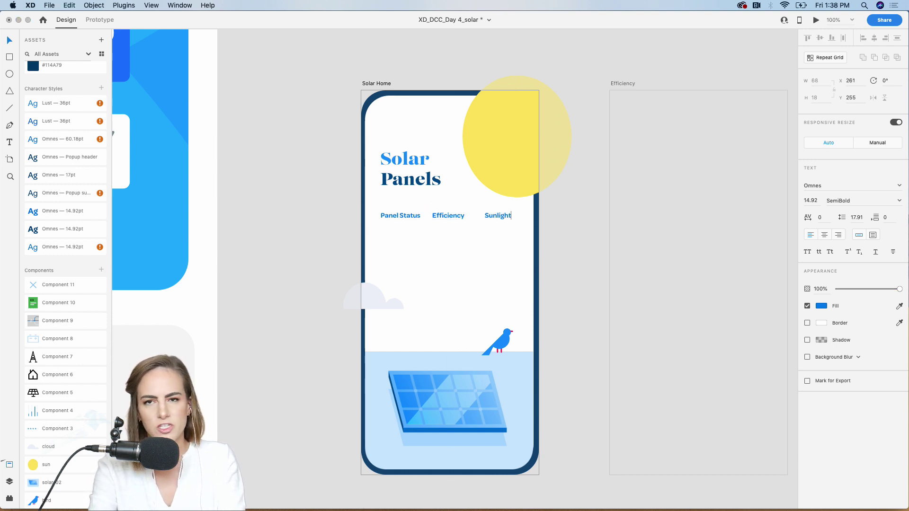
key(Escape)
drag(449, 214, 498, 214)
click(496, 214)
click(294, 217)
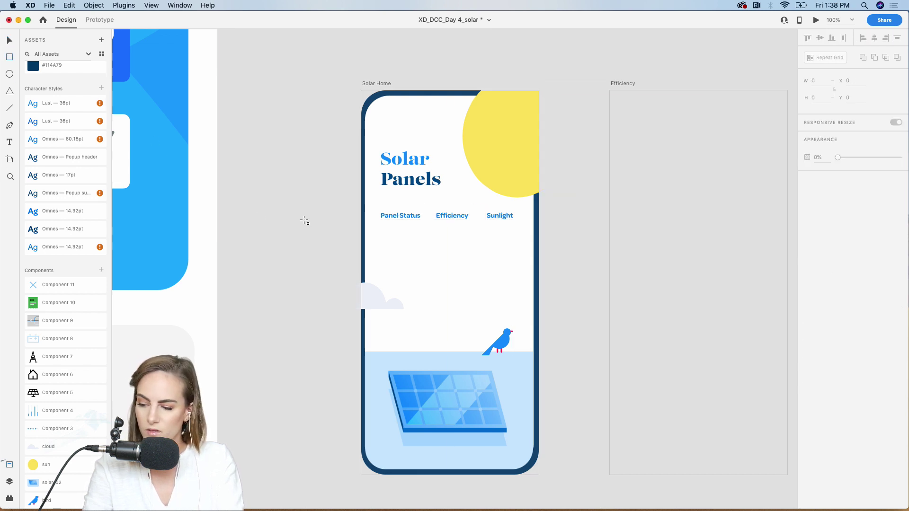
Draw a borderless rounded rectangle of about 117 × 44 with corner radius 15 and fill #EAF5FF behind the Panel Status label.
mouse_move(371, 205)
mouse_down()
mouse_move(426, 226)
mouse_move(378, 214)
mouse_up()
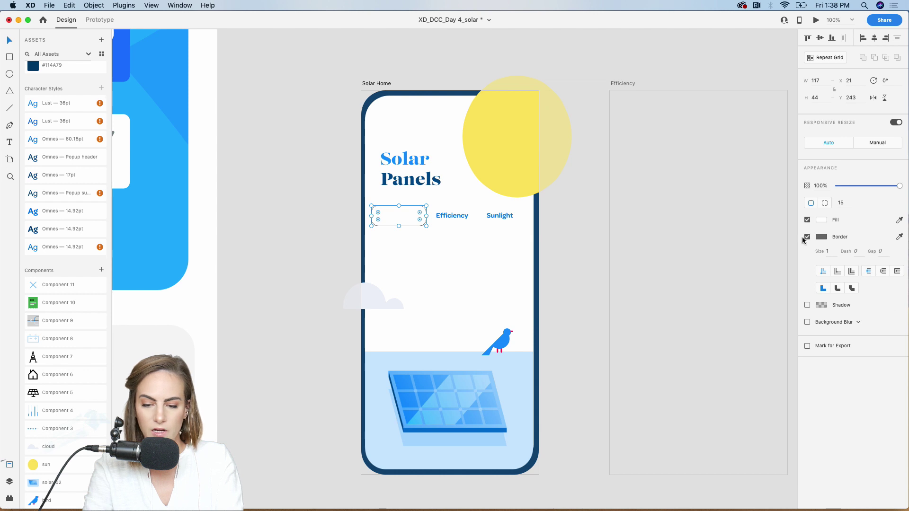
click(807, 237)
scroll(62, 137, up, 5)
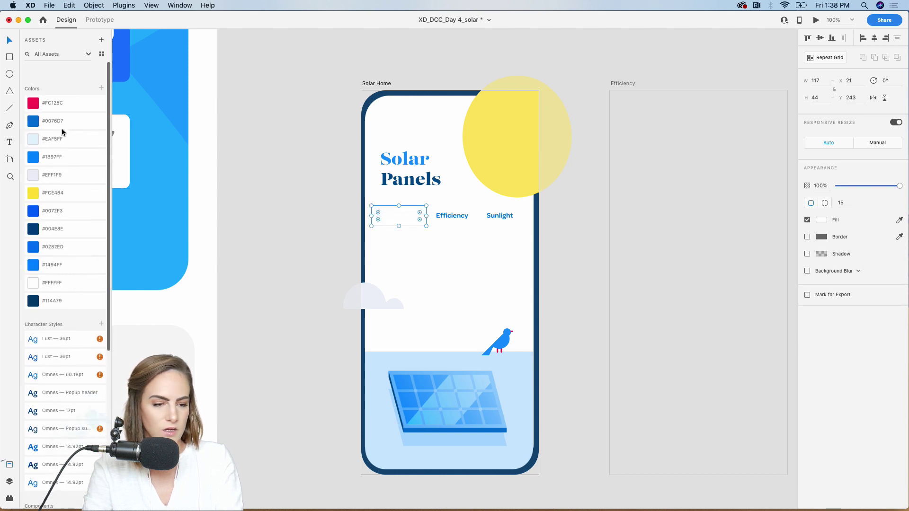
click(67, 128)
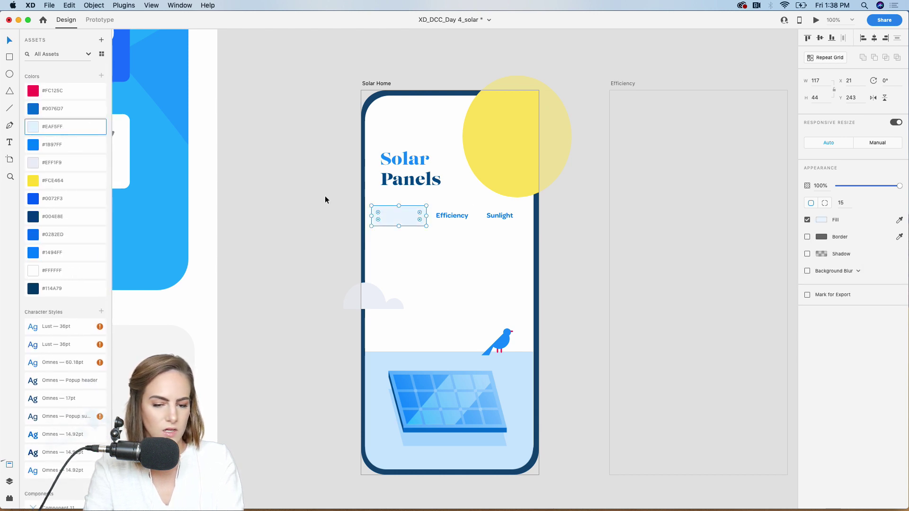
key(super+k)
click(343, 232)
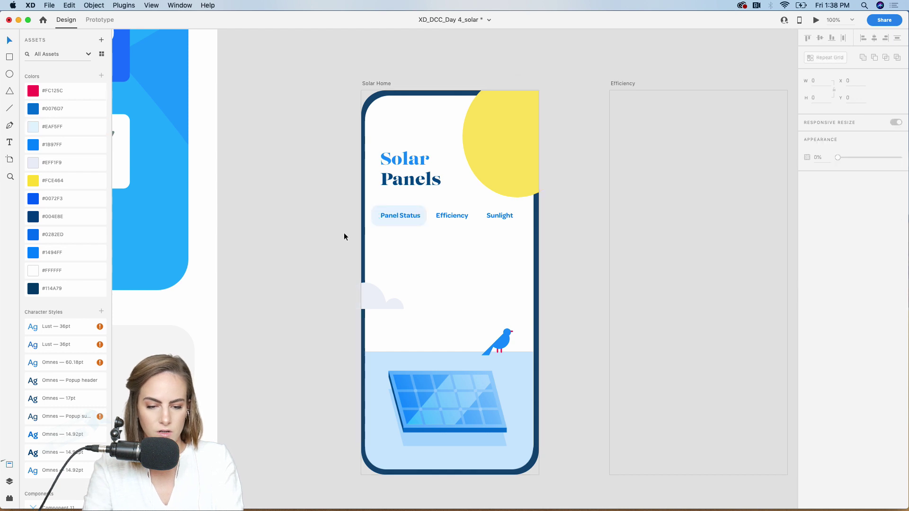
click(375, 216)
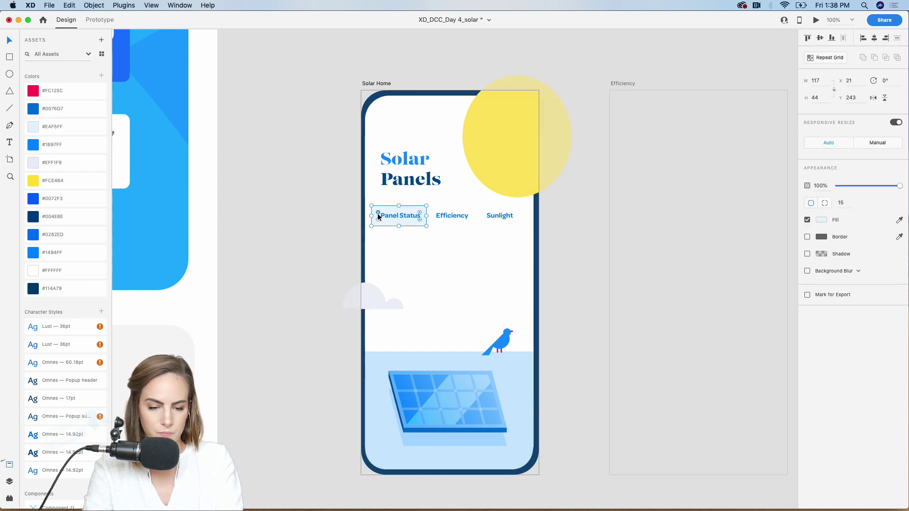
click(316, 219)
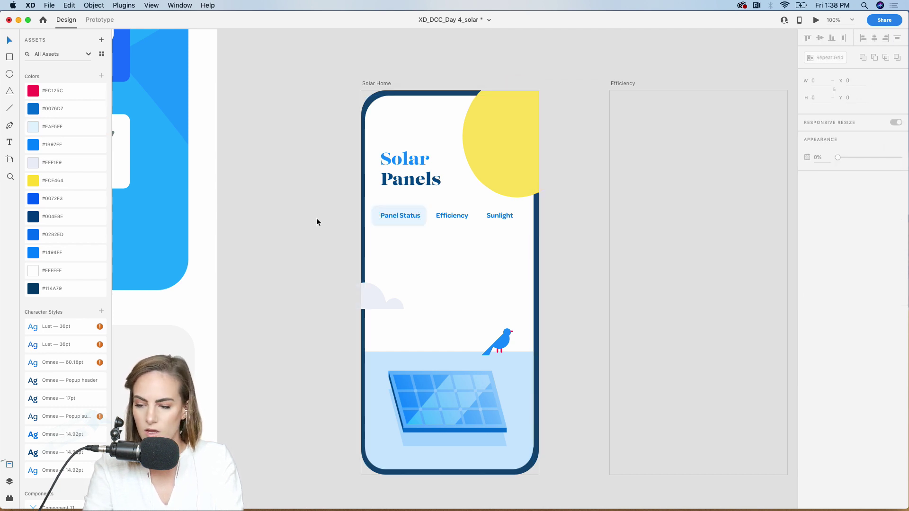
Add the auto-width text "200" below the Panel Status label and enlarge it to size 44 at about X 43.
scroll(316, 219, down, 1)
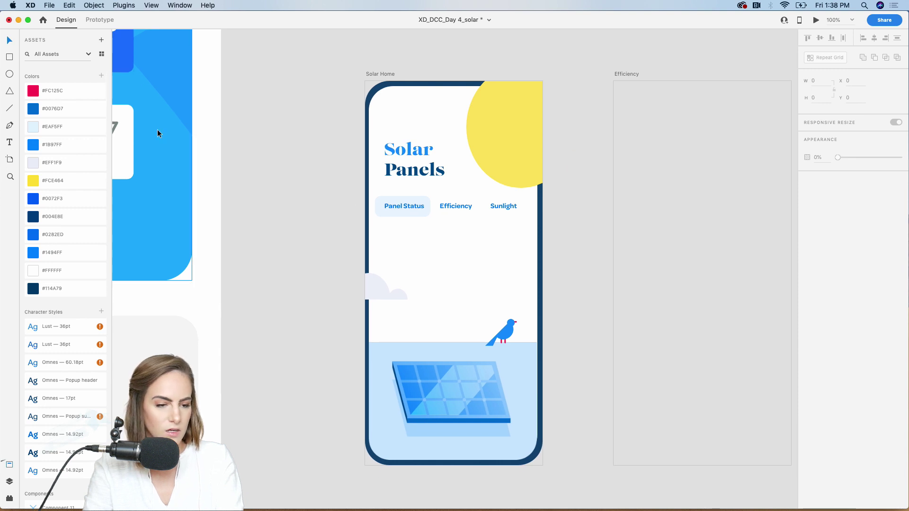
click(9, 143)
drag(415, 245, 542, 304)
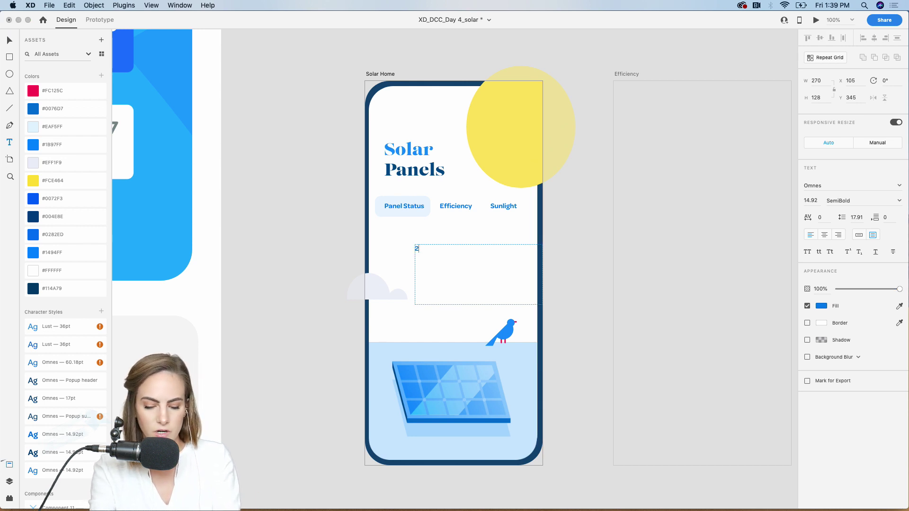
text(200)
key(Escape)
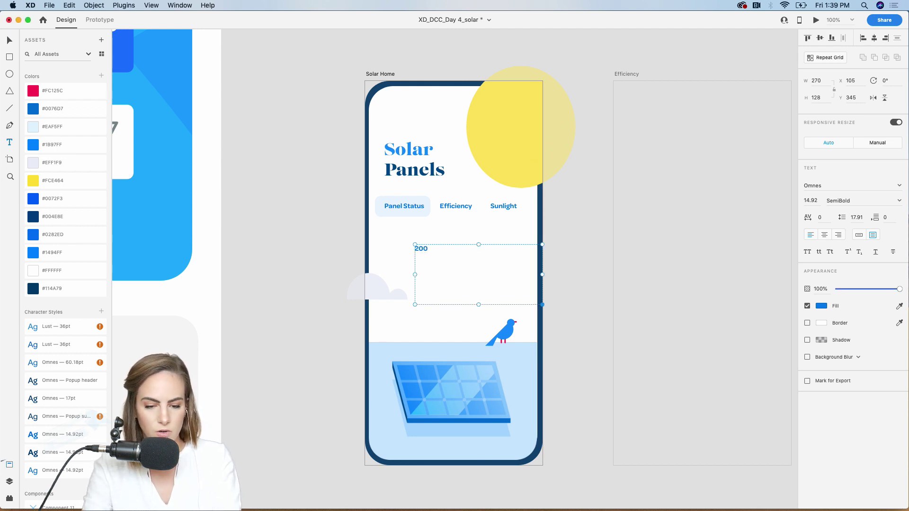
click(859, 235)
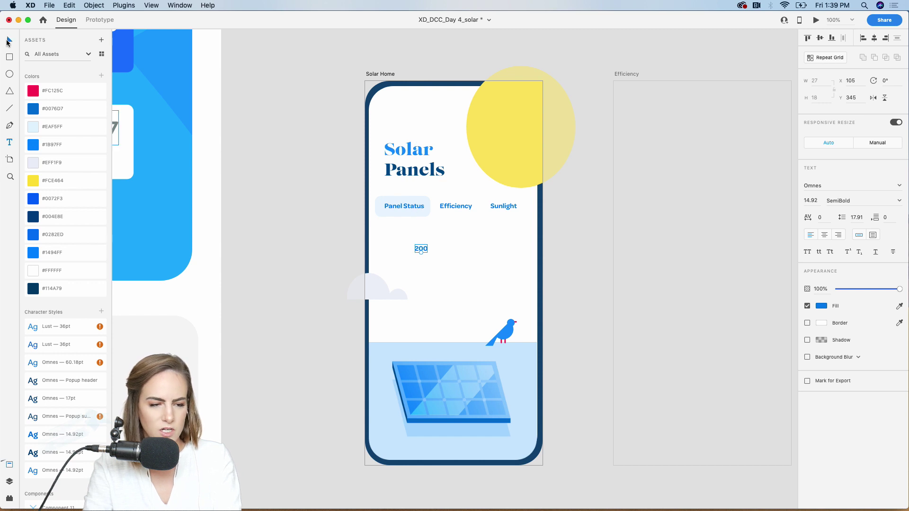
click(8, 41)
mouse_move(422, 254)
mouse_down()
mouse_move(422, 271)
mouse_move(411, 250)
mouse_up()
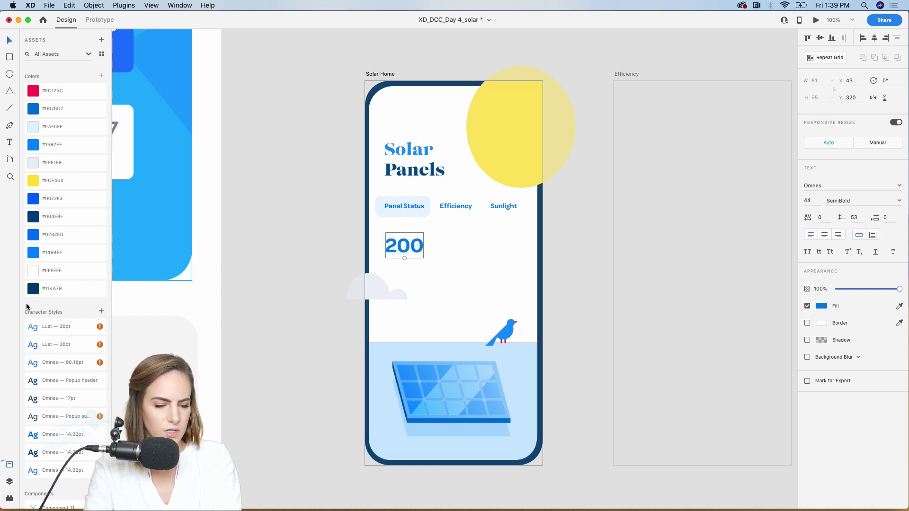
Apply the Omnes — 60.18pt character style to the 200 text and move it to about X 37, Y 304.
scroll(54, 377, down, 3)
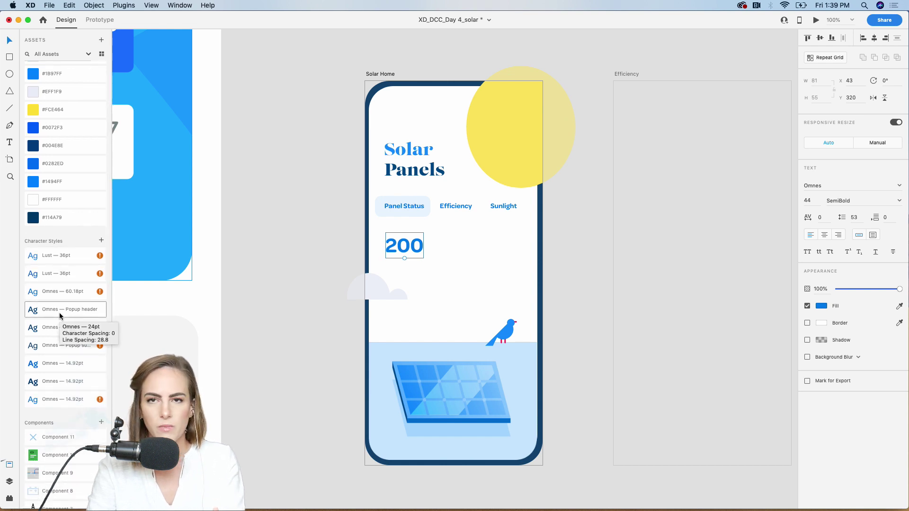
click(59, 365)
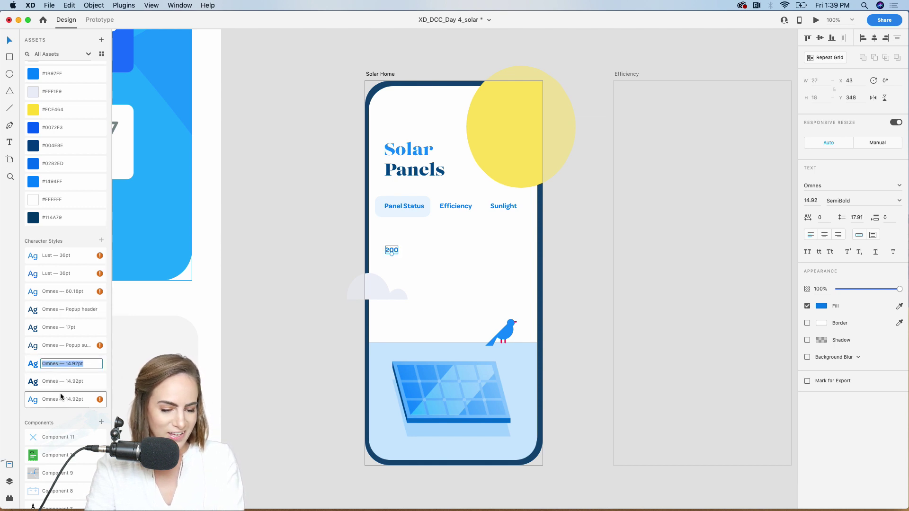
click(61, 394)
double_click(61, 256)
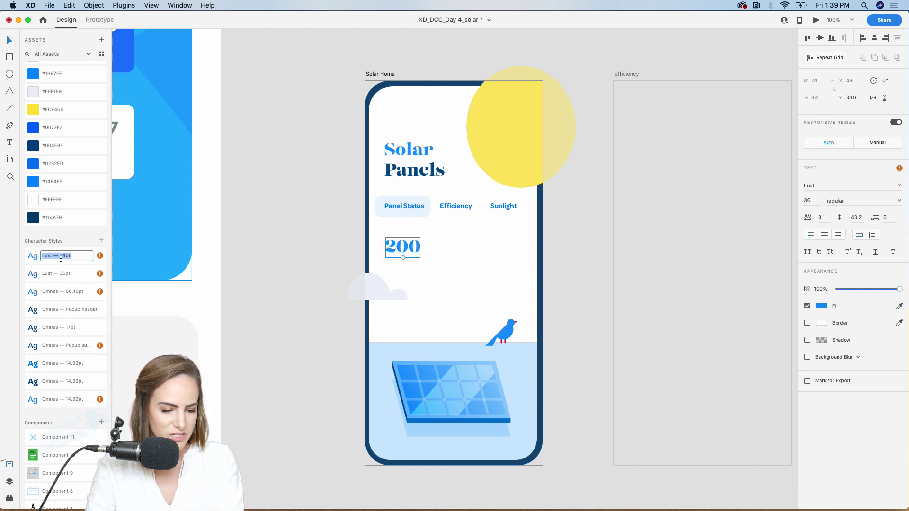
click(61, 291)
click(263, 279)
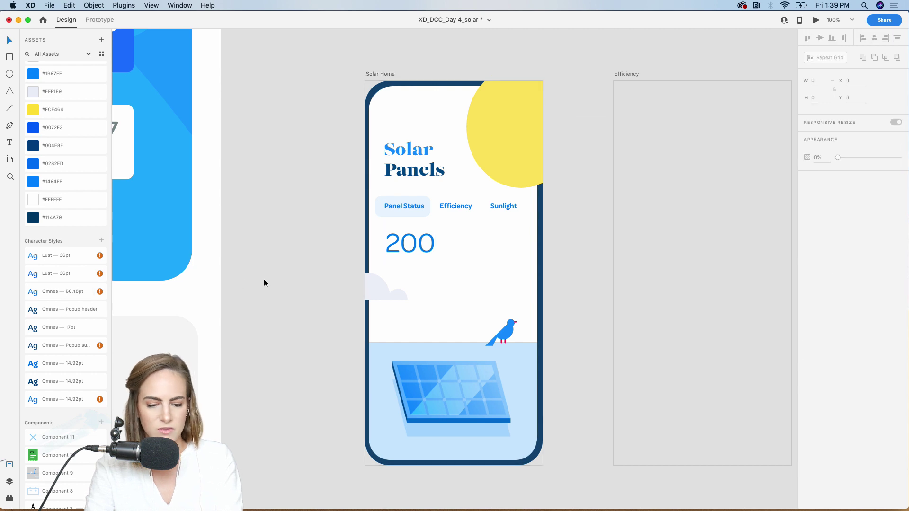
drag(415, 244, 413, 244)
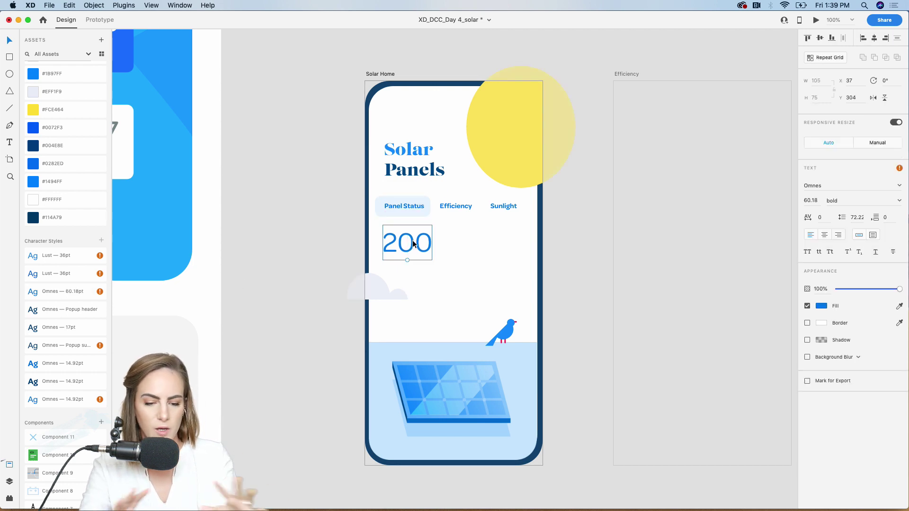
Duplicate the 200 text directly beneath itself at X 37, Y 373 and change the copy to "kWh generated".
key(super+d)
drag(413, 240, 412, 272)
double_click(413, 274)
text(k)
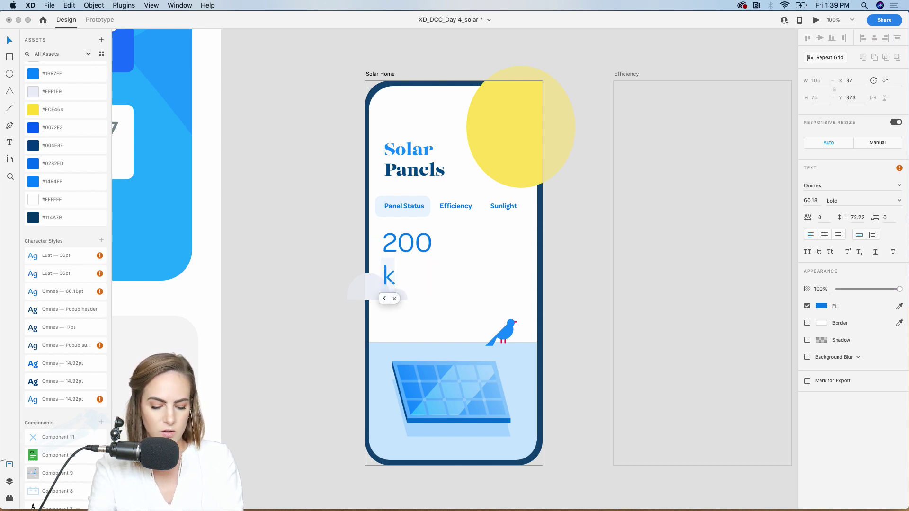
text(Wh generated)
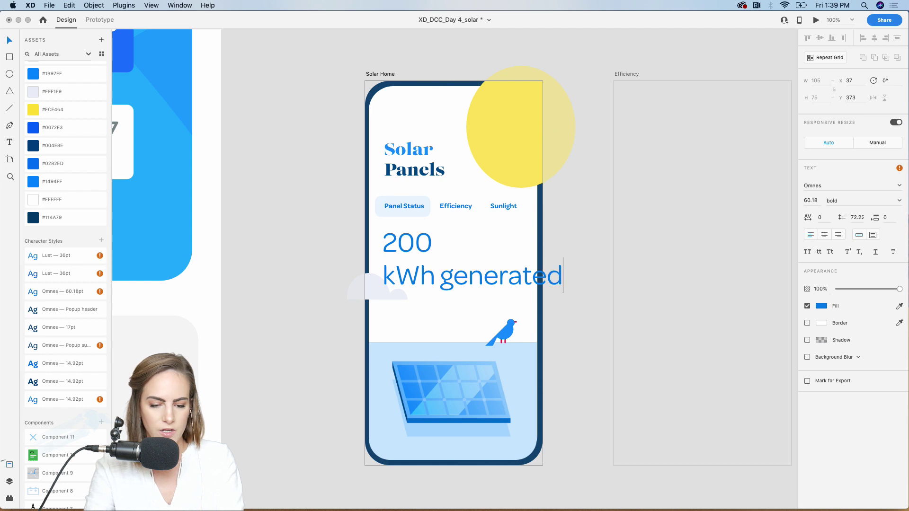
key(Escape)
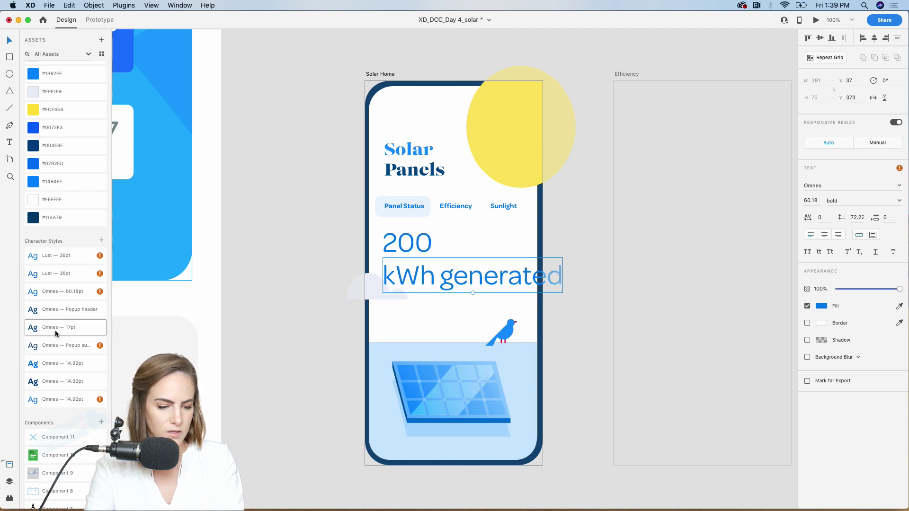
Apply the dark Omnes — 14.92pt character style to the kWh generated text, move it to Y 379 beneath 200, and set its opacity to 25%.
click(55, 369)
click(66, 381)
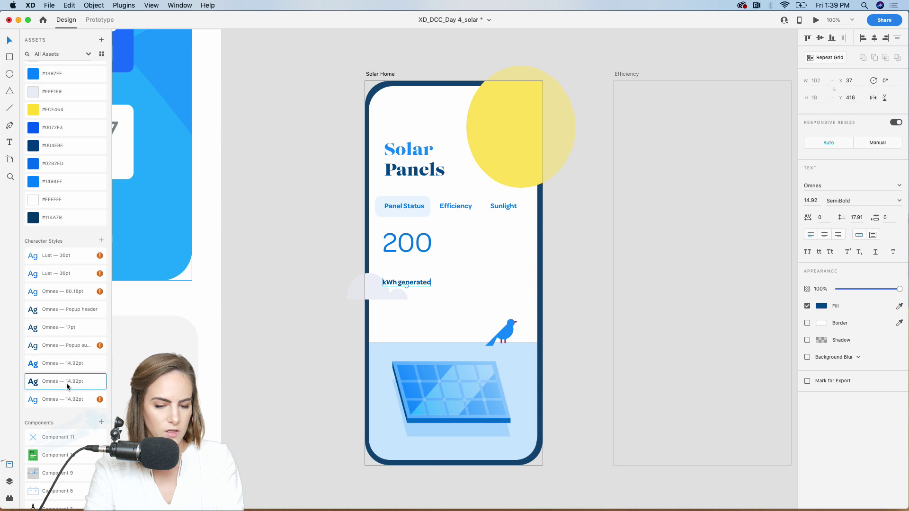
drag(418, 283, 417, 265)
click(859, 289)
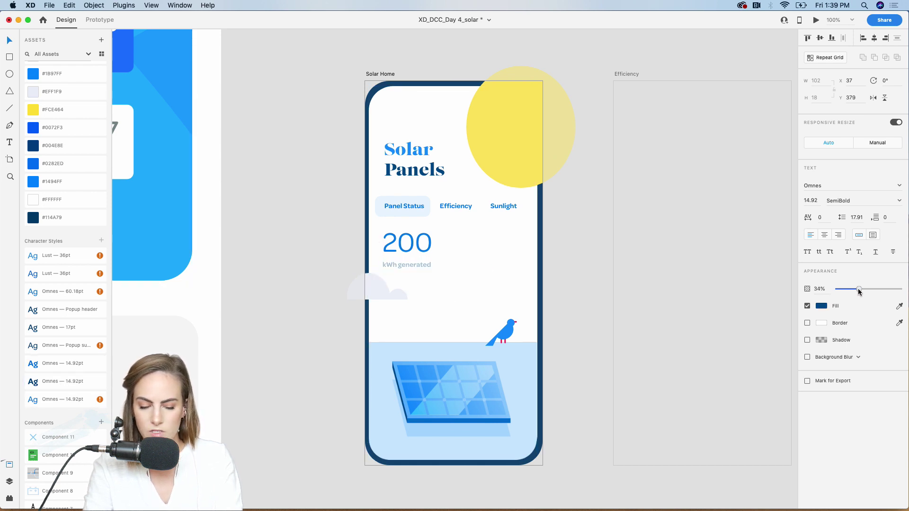
drag(858, 289, 854, 289)
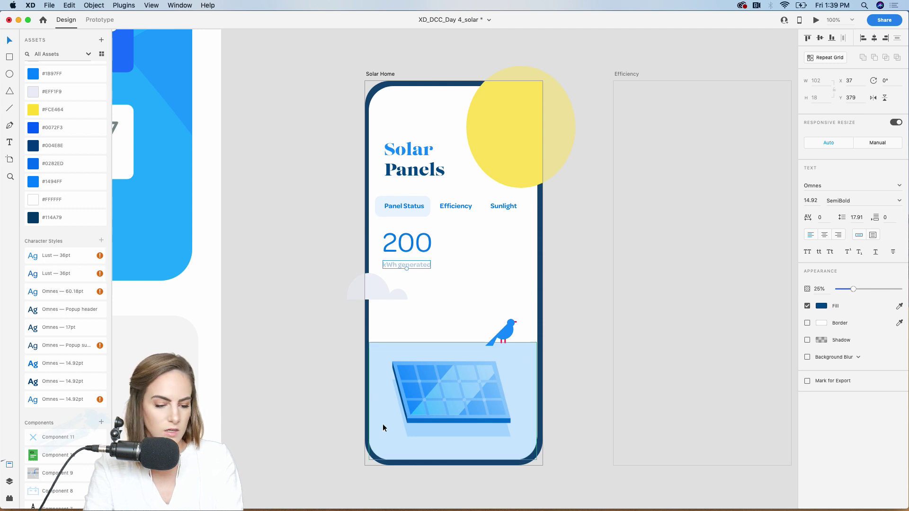
Place the Component 3 lightning-bolt row under kWh generated at about X 38, Y 412, and move the cloud down to about Y 458.
scroll(45, 397, down, 5)
drag(35, 428, 414, 282)
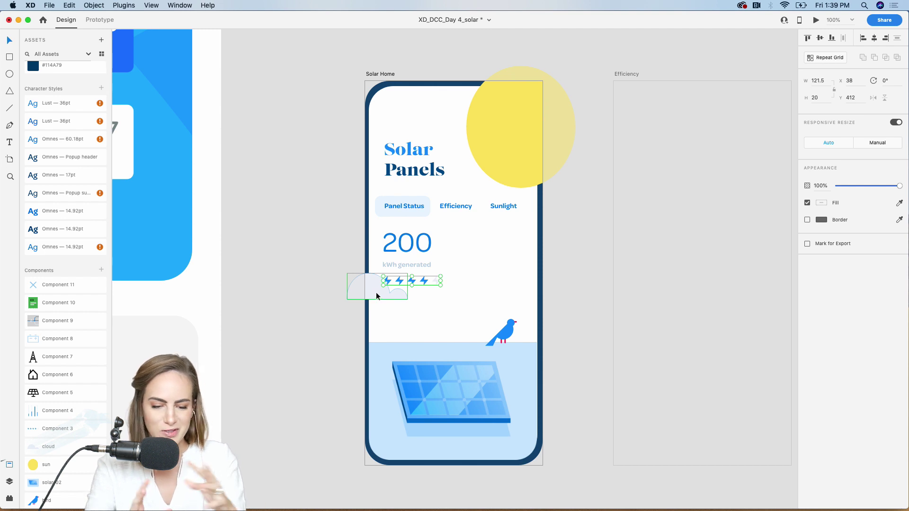
drag(376, 292, 376, 316)
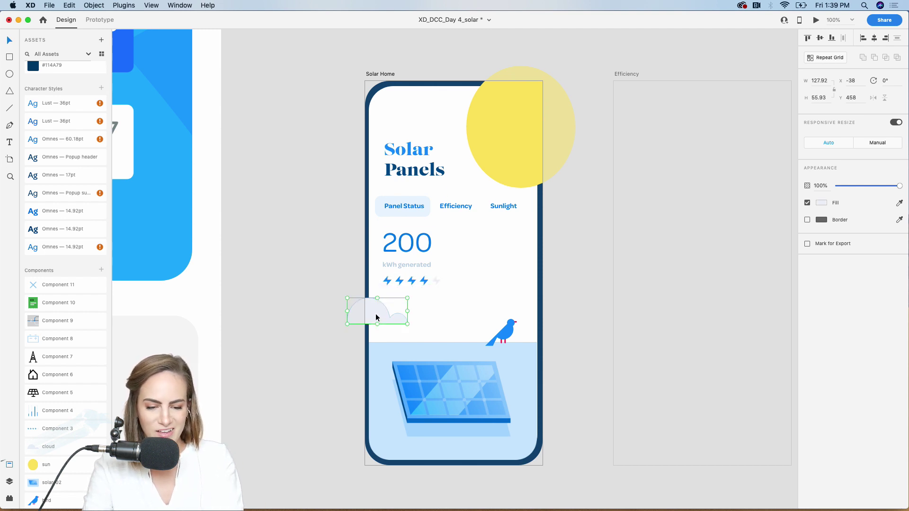
click(262, 330)
click(415, 121)
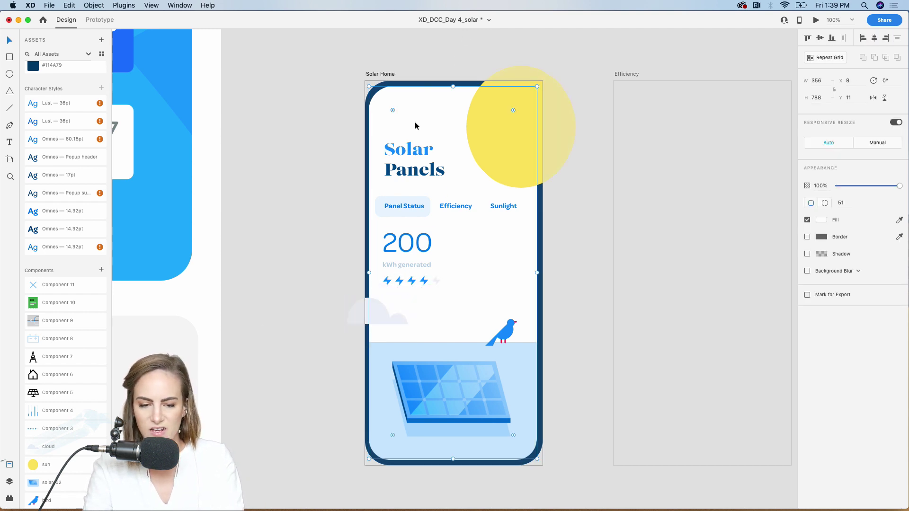
click(319, 151)
Place the Component 4 bar chart beside the 200 kWh readout on the Solar Home artboard.
scroll(320, 150, right, 3)
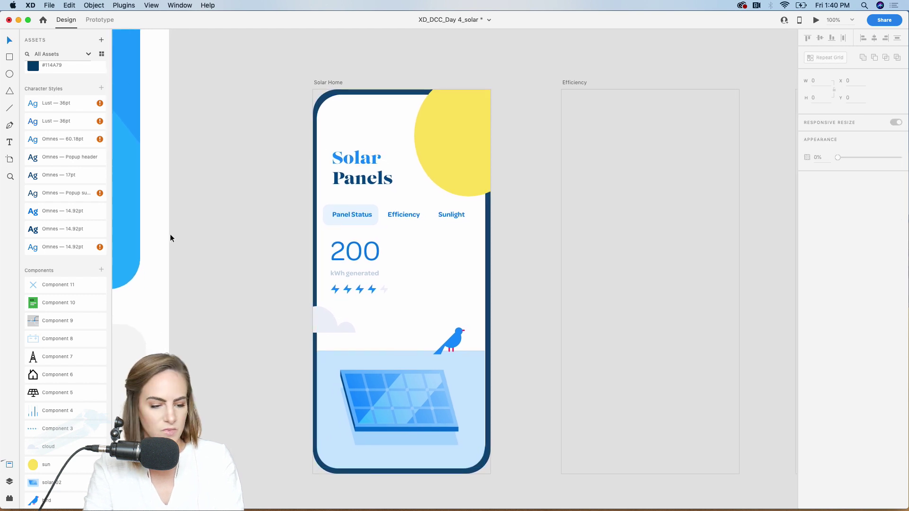
drag(55, 411, 433, 289)
click(267, 303)
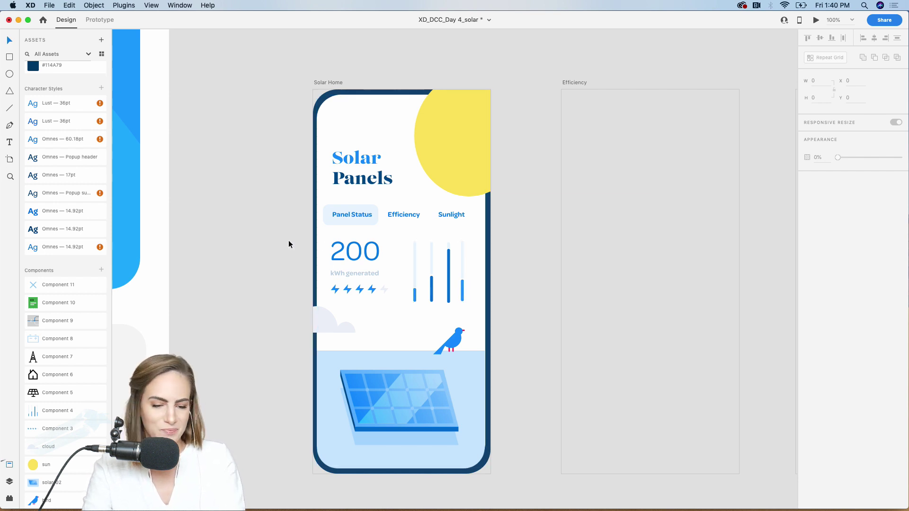
key(super+minus)
scroll(287, 244, right, 2)
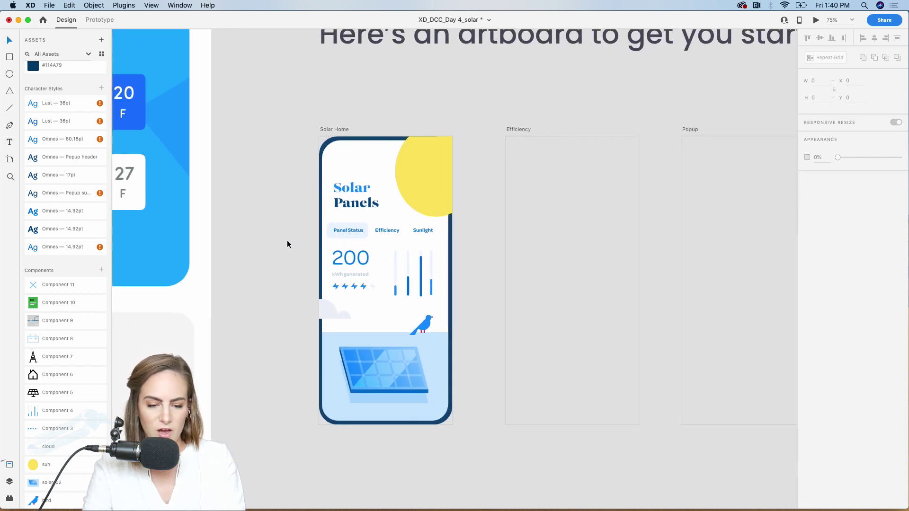
scroll(287, 244, right, 2)
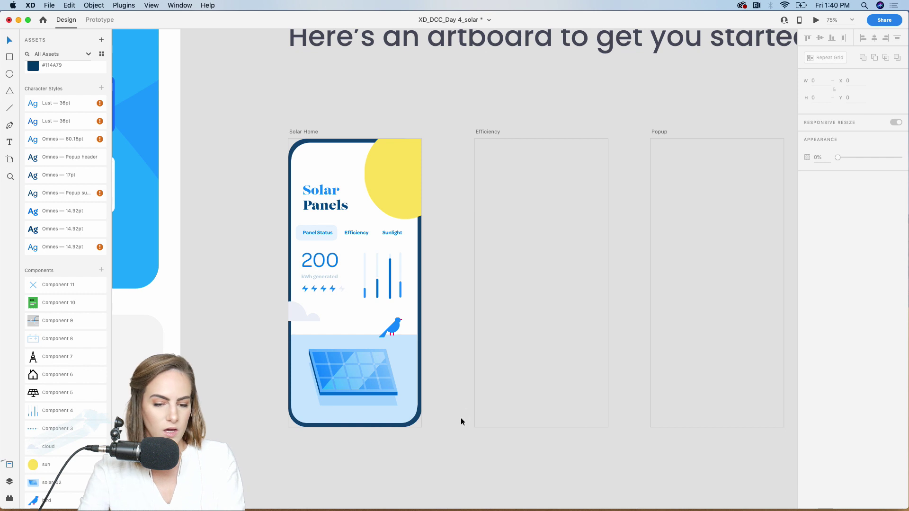
Bring the white 356 × 788 screen rectangle to the front and use it to mask the sun and the cloud.
scroll(459, 420, up, 3)
scroll(459, 420, left, 3)
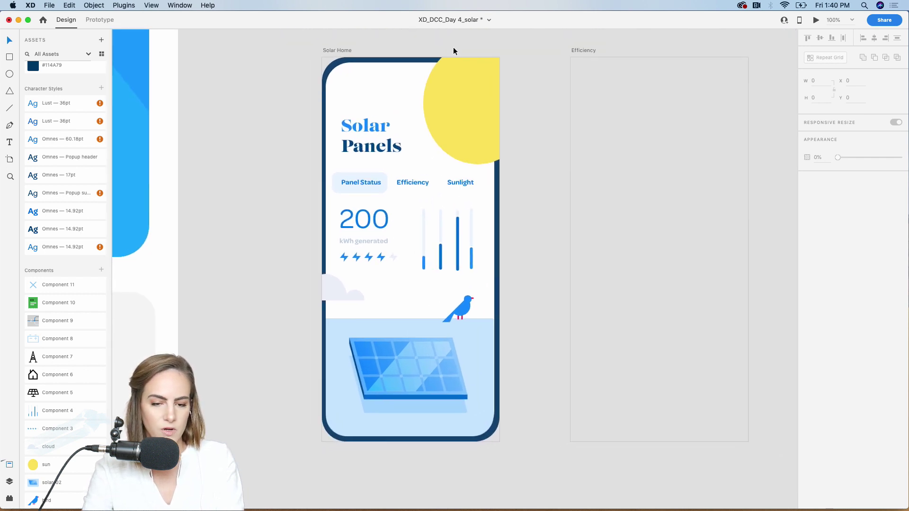
click(452, 115)
click(357, 95)
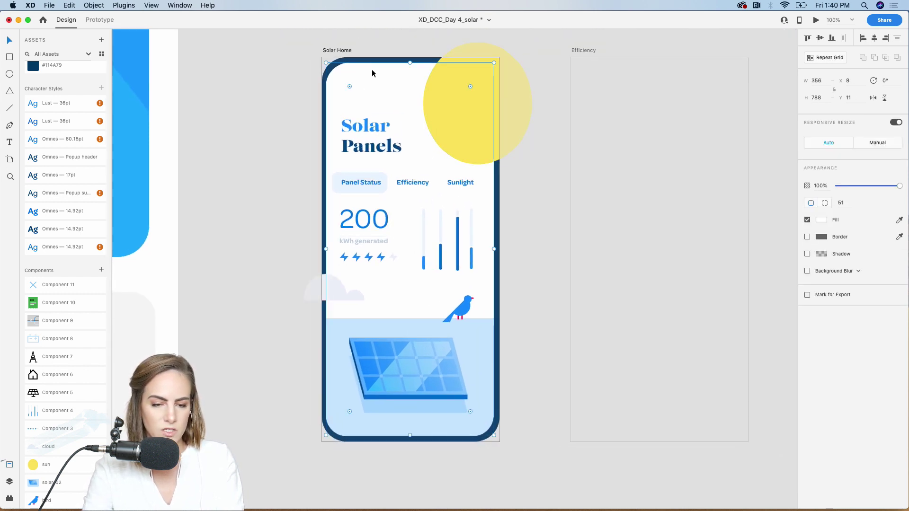
key(super+shift+bracketright)
shift+click(519, 100)
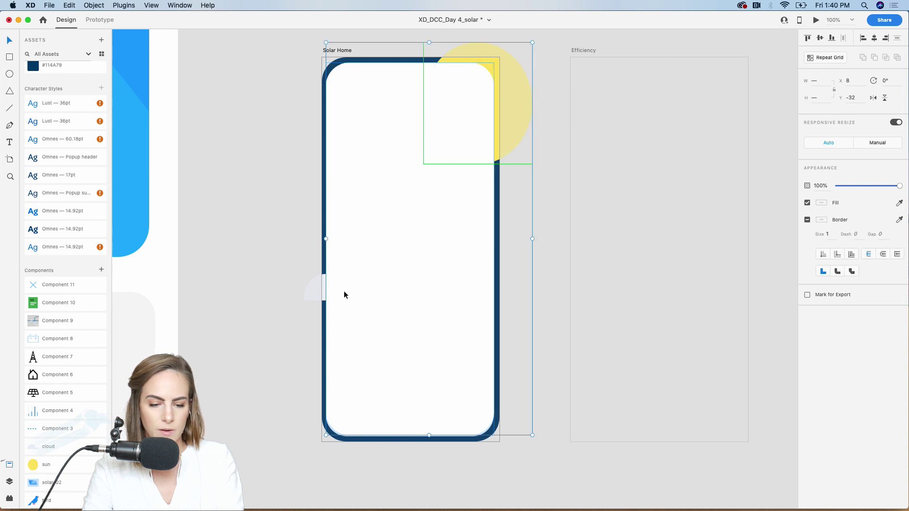
shift+click(315, 294)
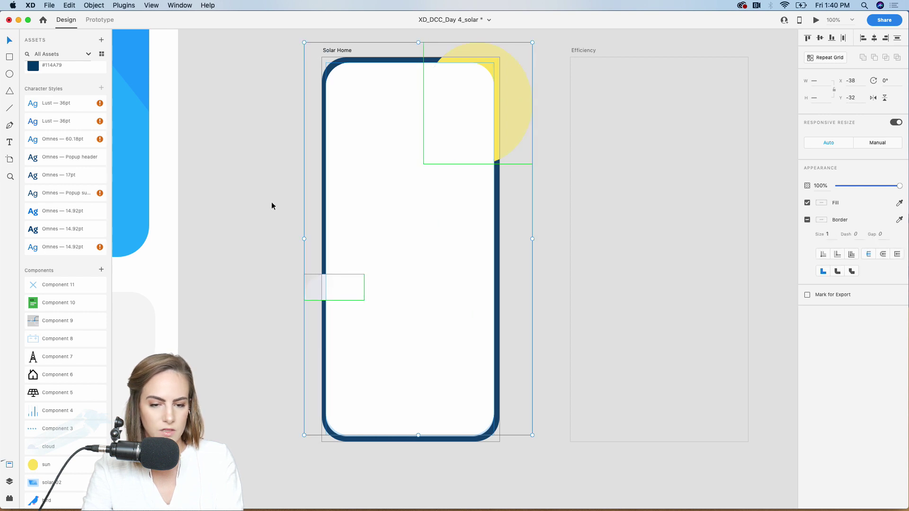
click(94, 5)
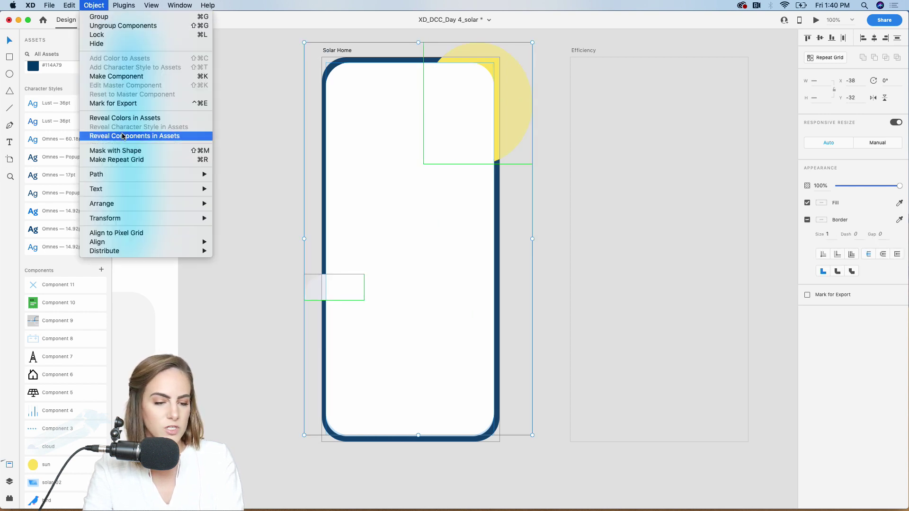
click(115, 151)
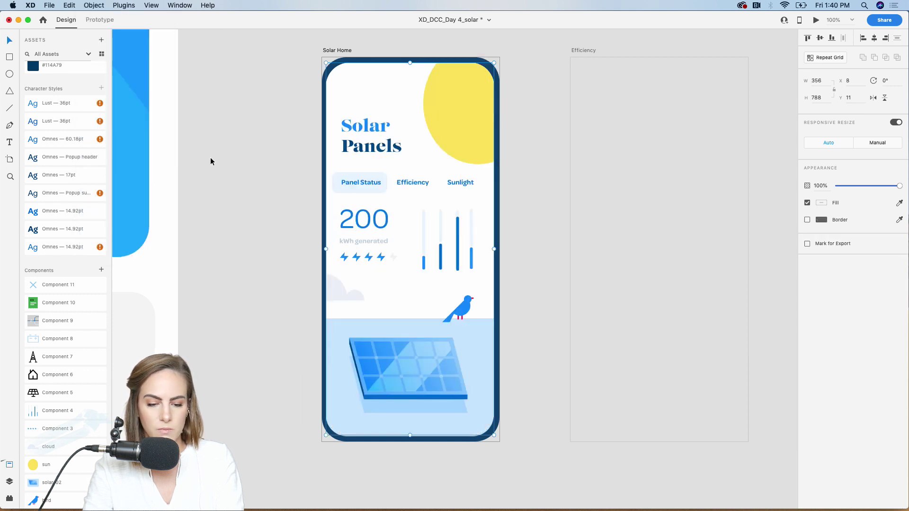
click(210, 157)
Move Mask Group 4 down the Solar Home layer order, between the Solar Panels text and Rectangle 1744.
key(super+minus)
click(467, 158)
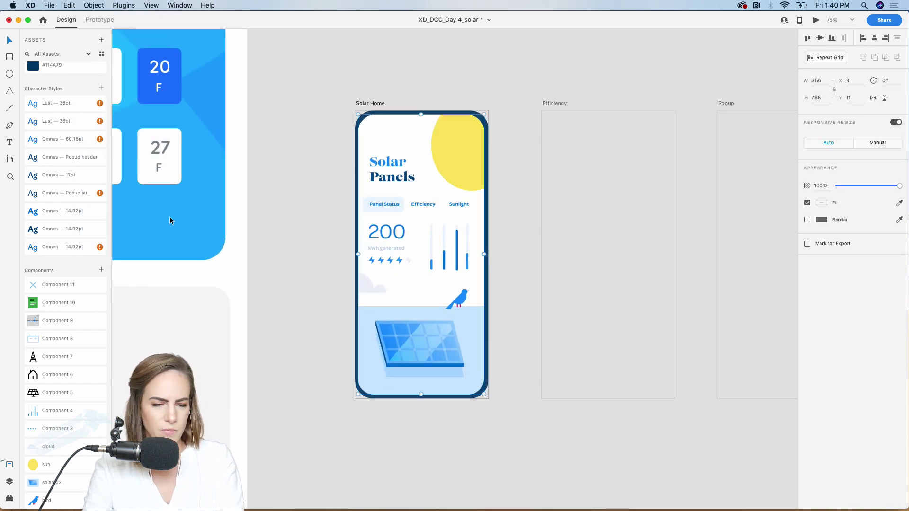
click(9, 481)
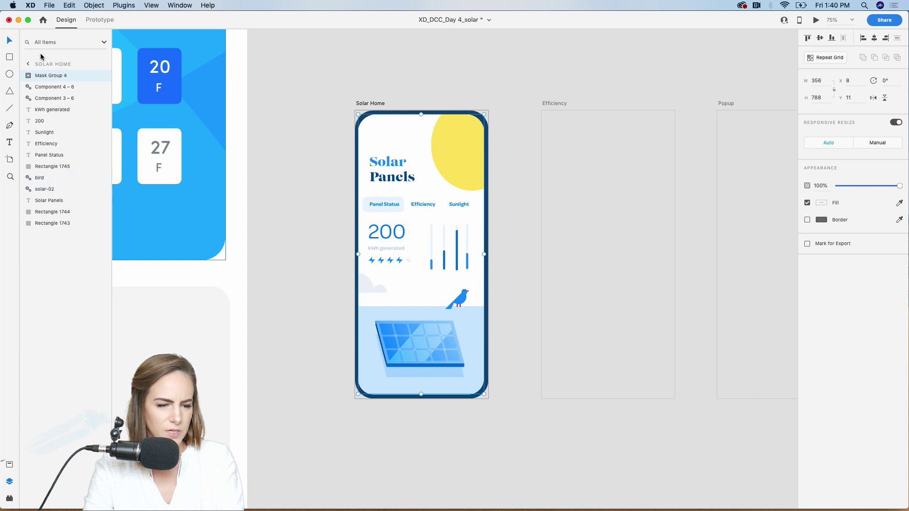
drag(39, 76, 44, 206)
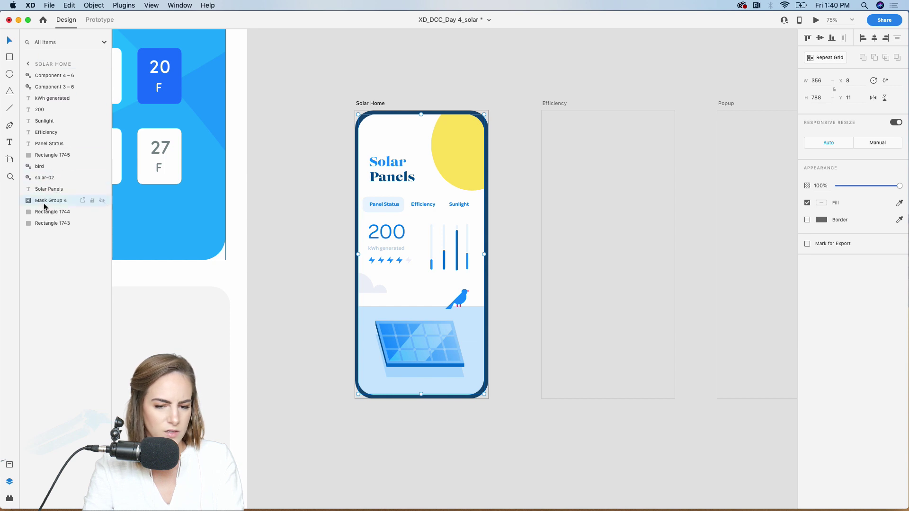
click(300, 105)
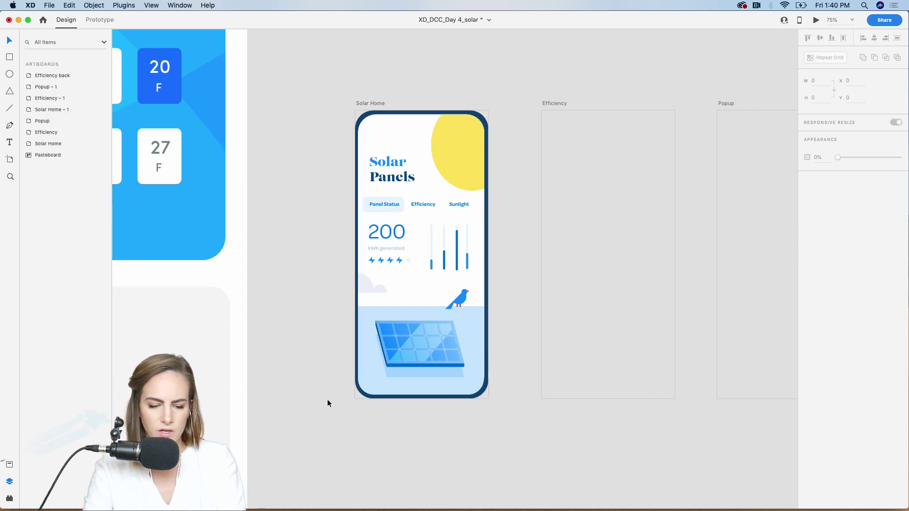
drag(393, 179, 393, 171)
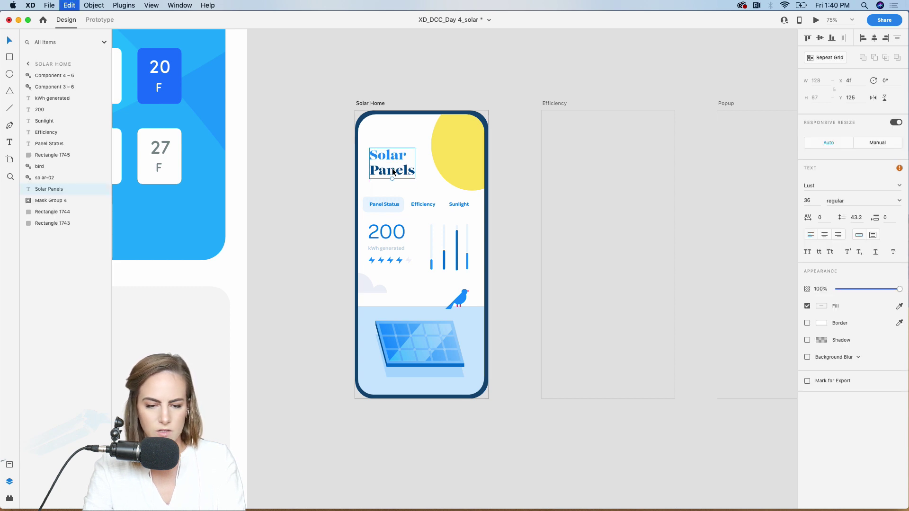
key(super+z)
click(334, 332)
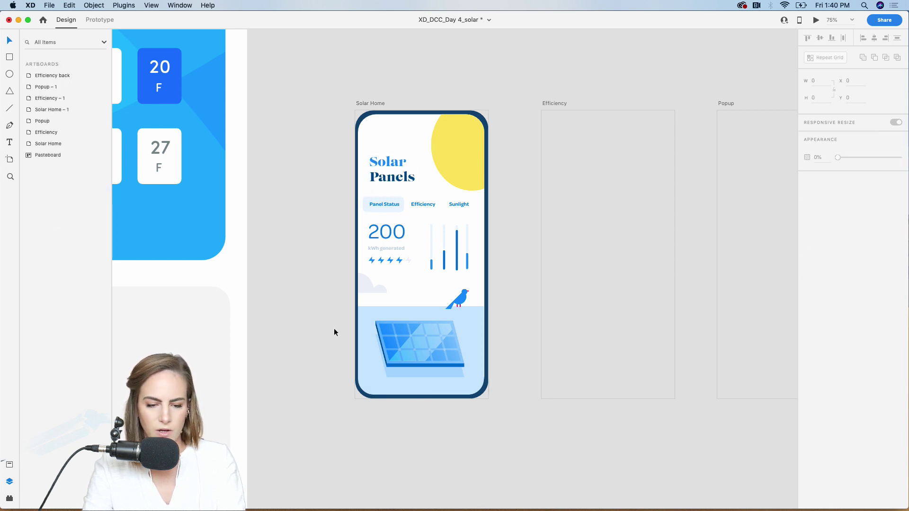
Copy all the Solar Home screen content into the empty Efficiency artboard.
drag(304, 480, 501, 134)
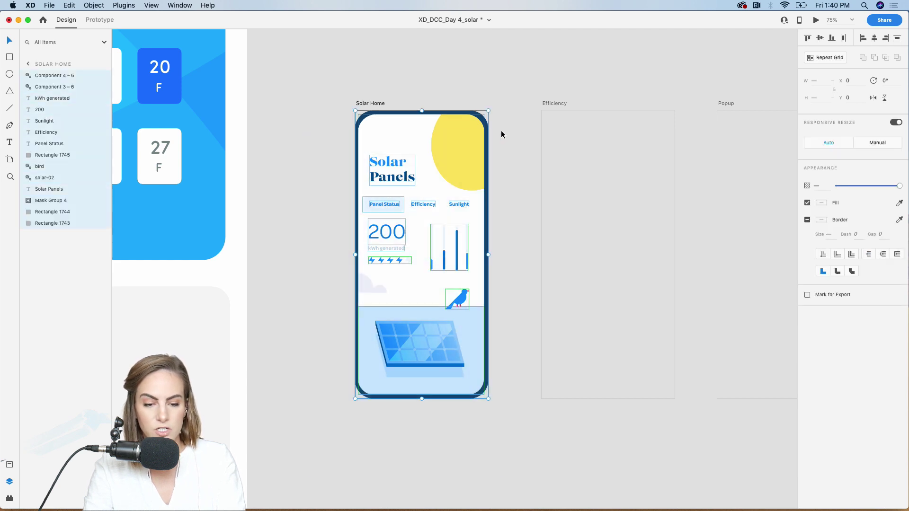
click(592, 170)
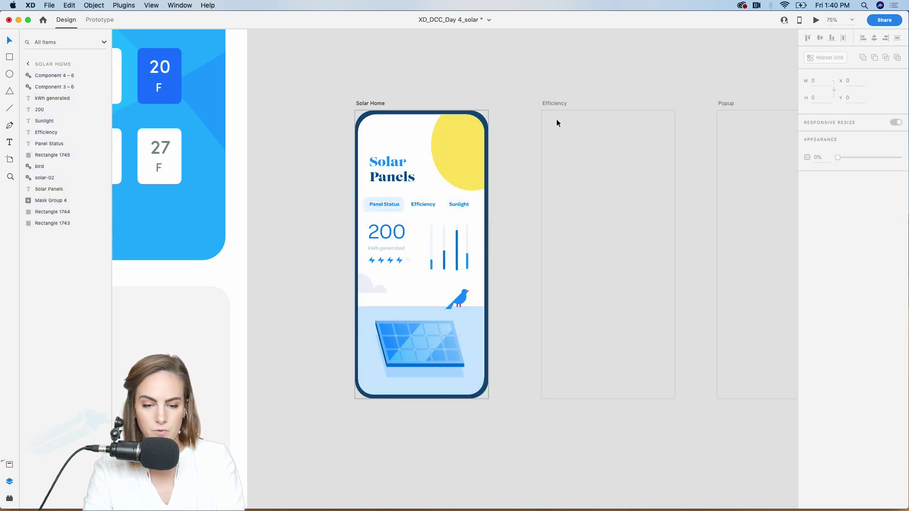
click(551, 105)
key(super+v)
click(586, 75)
scroll(586, 75, right, 3)
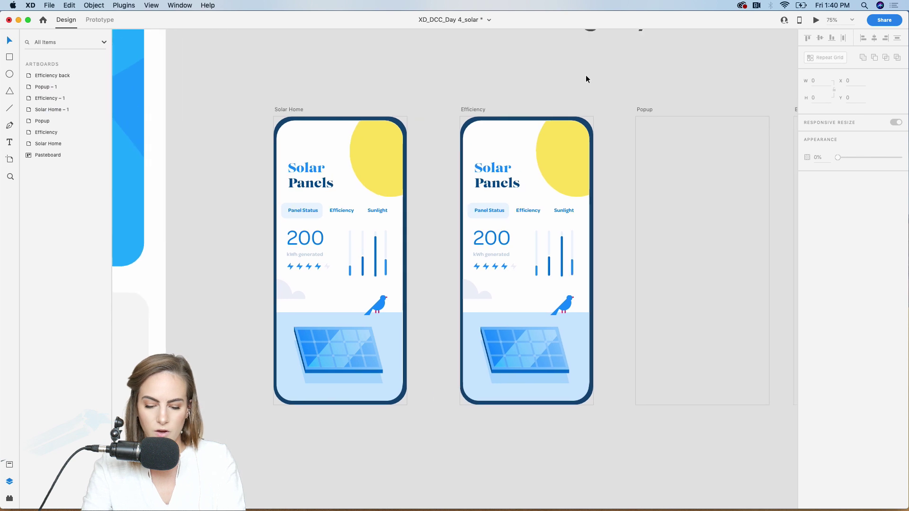
Move the light-blue highlight rectangle on the Efficiency artboard from Panel Status to behind the Efficiency label, at about X 134, Y 243.
key(super+equal)
key(super+equal)
key(super+equal)
key(super+equal)
scroll(586, 76, right, 5)
scroll(586, 76, up, 3)
click(359, 192)
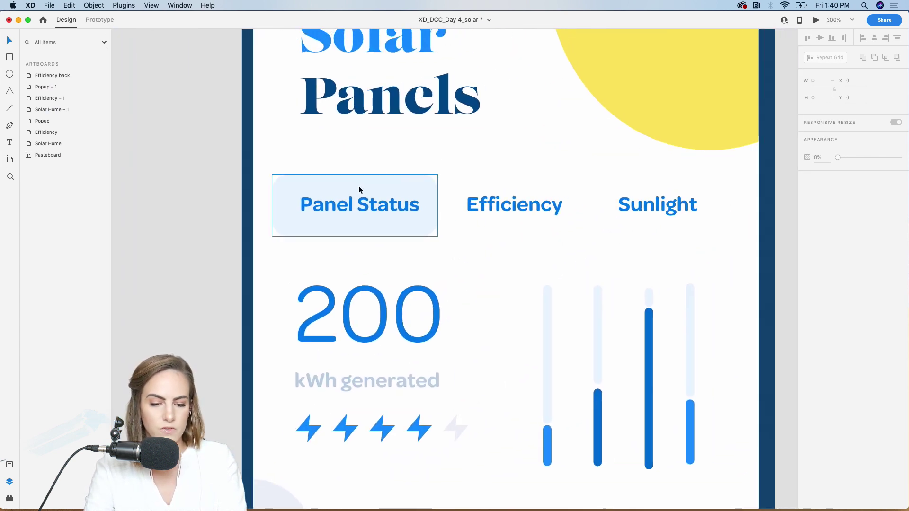
drag(352, 186, 486, 187)
key(super+minus)
key(super+minus)
key(super+minus)
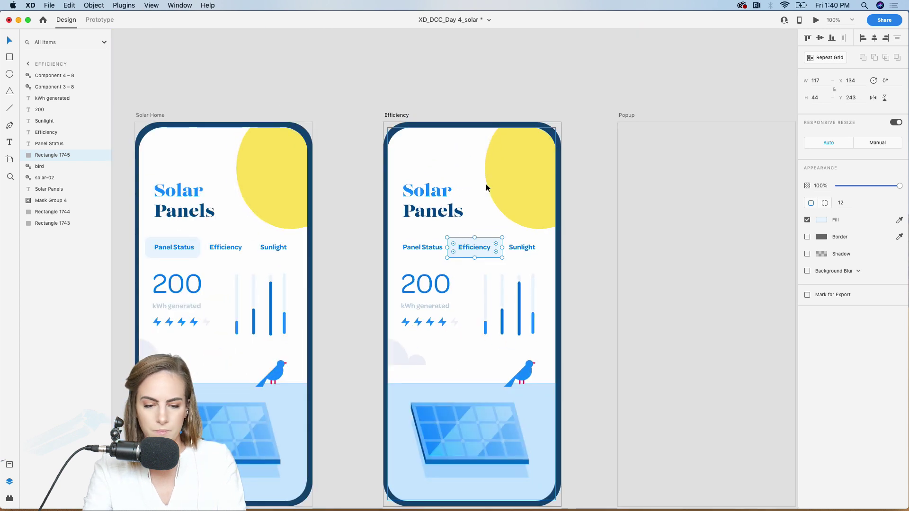
scroll(373, 193, left, 3)
scroll(373, 193, down, 2)
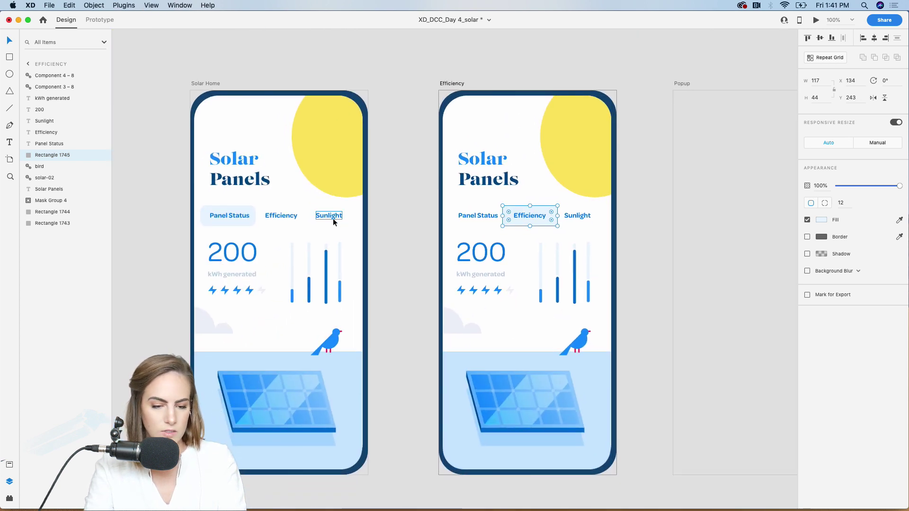
Recolor the Panel Status and Sunlight labels on the Efficiency artboard with the #114A79 color asset.
click(475, 215)
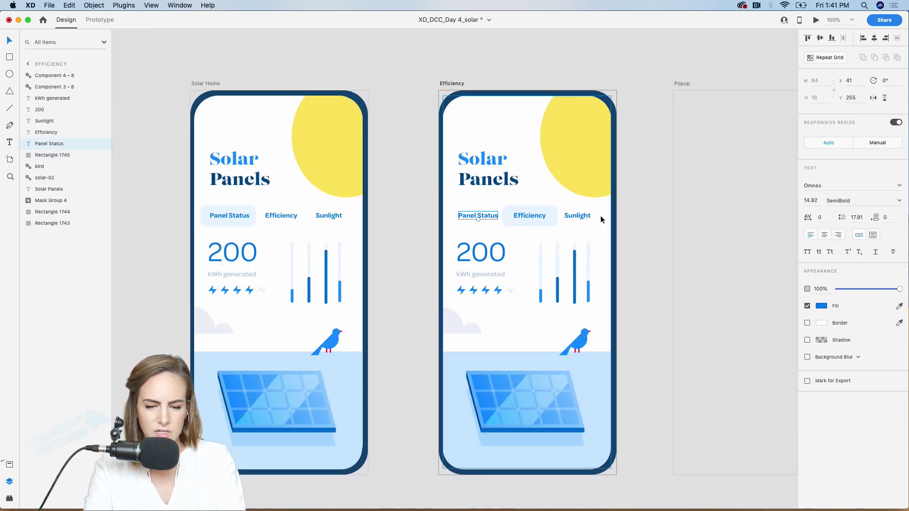
shift+click(581, 216)
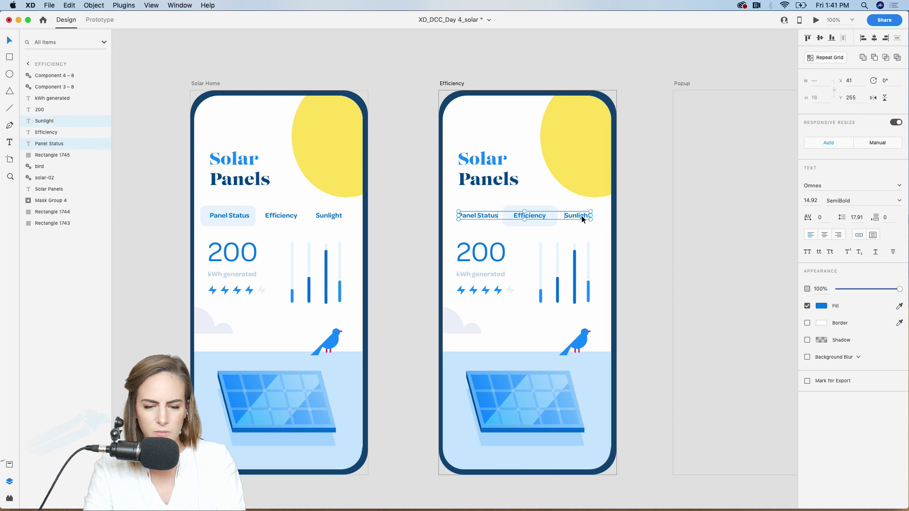
click(10, 465)
scroll(67, 112, down, 3)
click(37, 185)
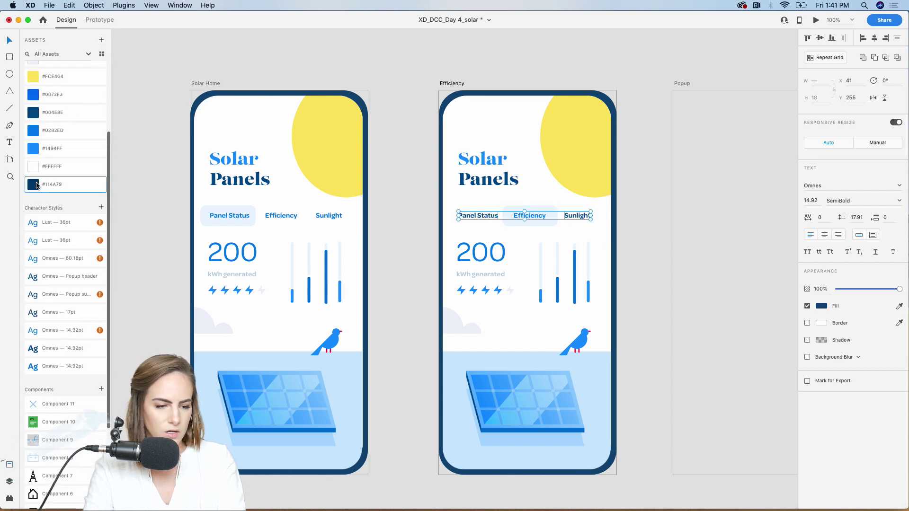
click(313, 60)
Recolor the Efficiency and Sunlight labels on the Solar Home artboard with the #004E8E color asset.
click(283, 215)
shift+click(328, 215)
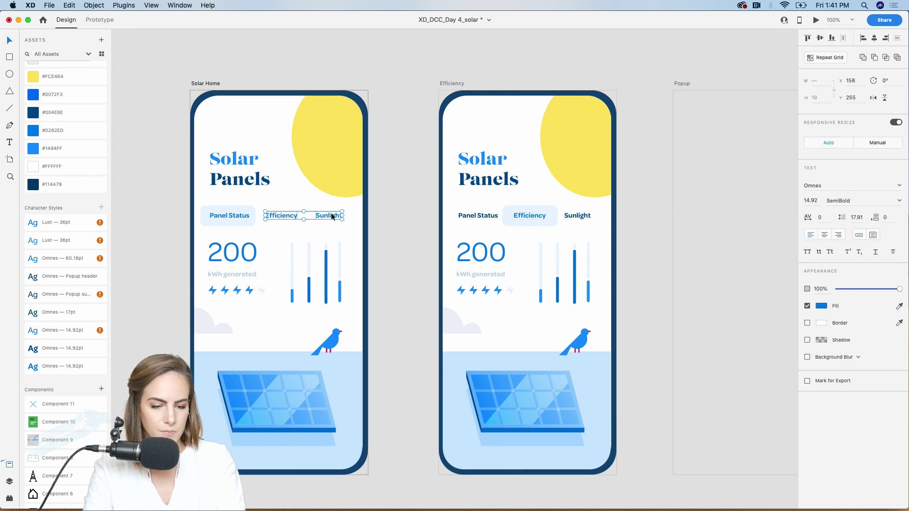
click(67, 116)
click(388, 71)
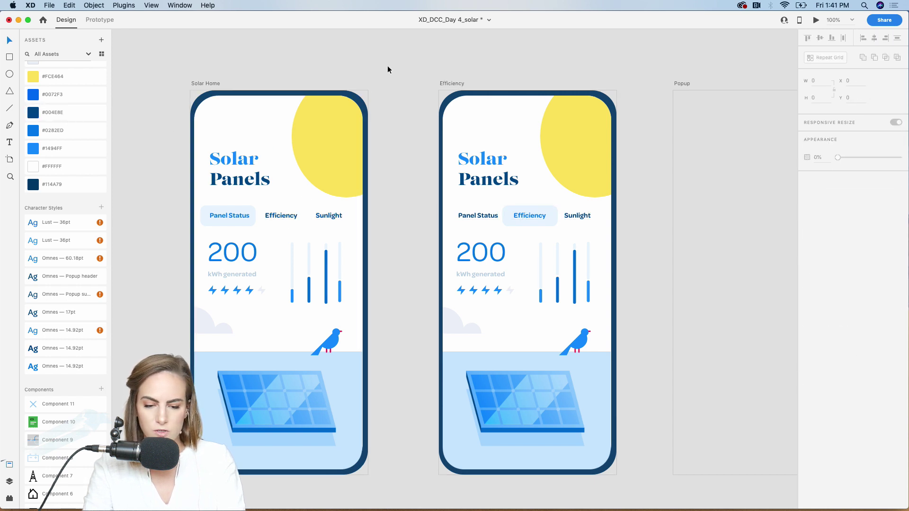
Delete the 200 figure, kWh generated label, lightning bolt row and bar chart from the Efficiency artboard.
scroll(391, 79, down, 2)
scroll(391, 78, right, 2)
click(439, 213)
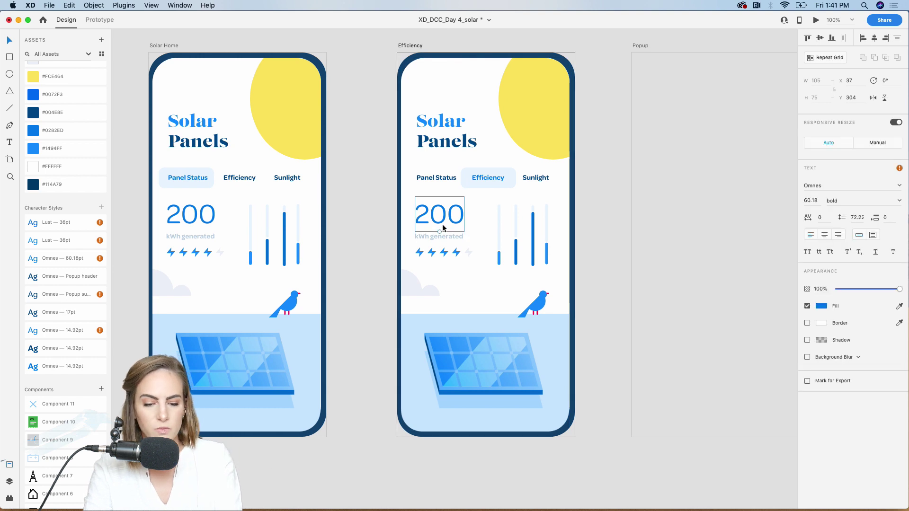
shift+click(433, 236)
shift+click(428, 251)
shift+click(516, 248)
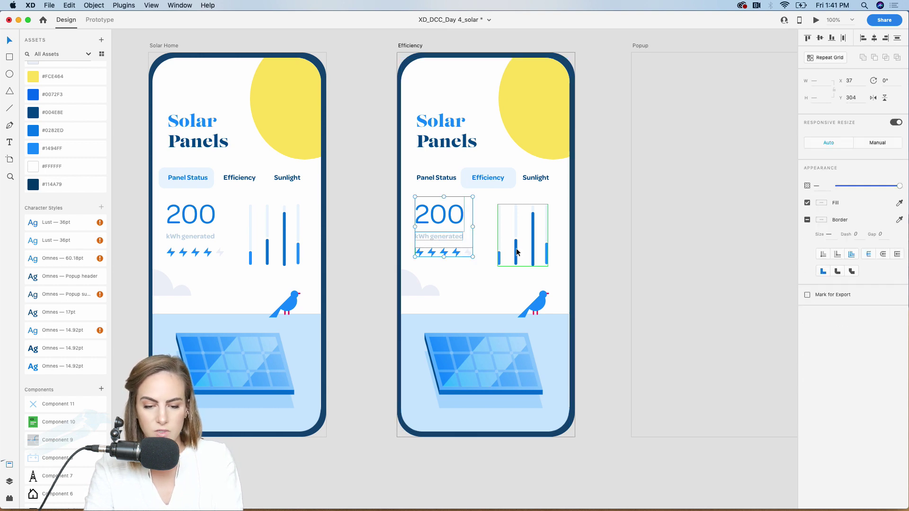
key(Delete)
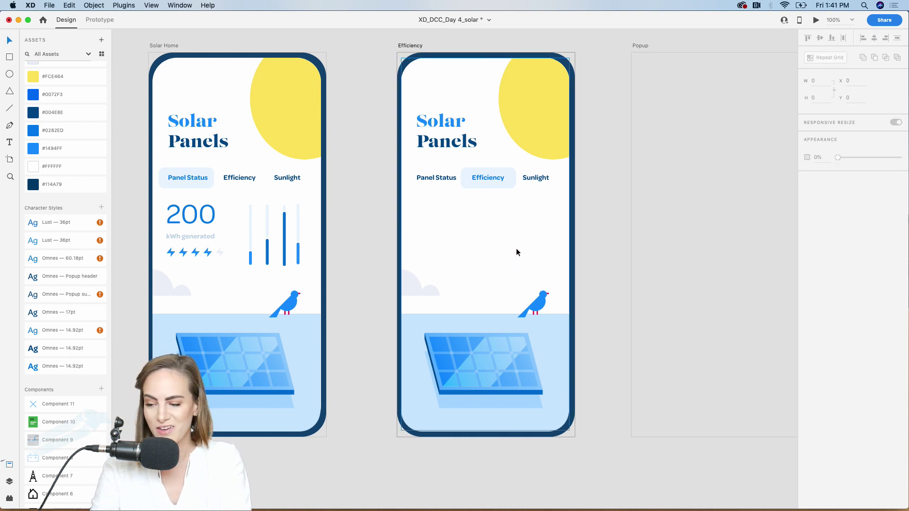
Place the solar panel, house, tower and battery icons (Components 5, 6, 7 and 8) on the pasteboard below the artboards.
scroll(46, 428, down, 5)
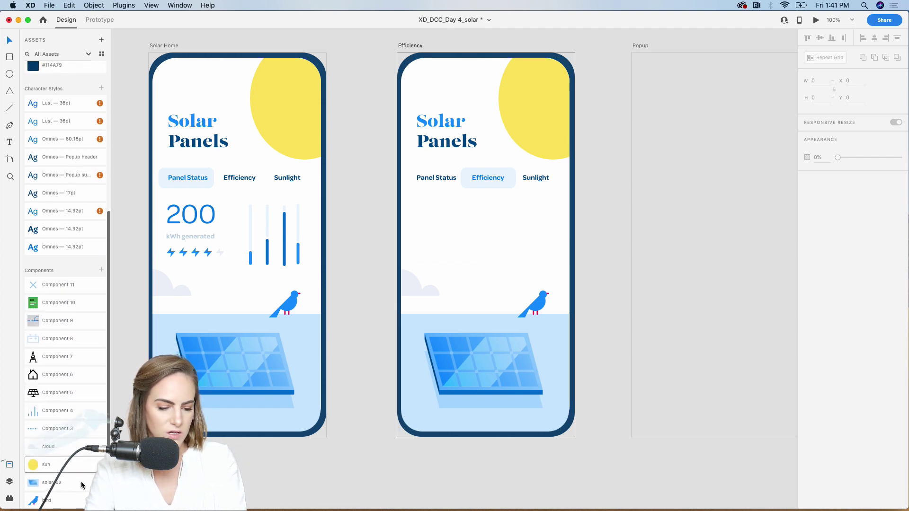
drag(37, 396, 373, 461)
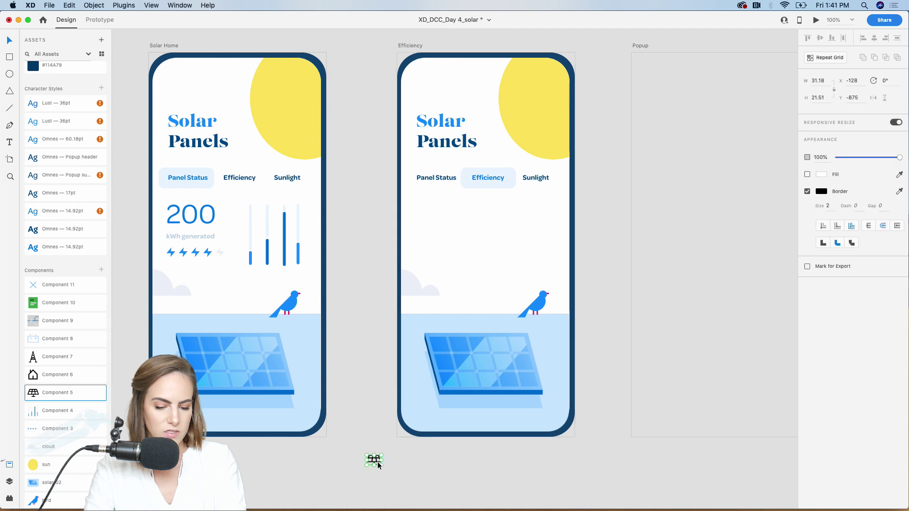
scroll(377, 462, down, 4)
drag(33, 375, 430, 426)
drag(46, 358, 345, 416)
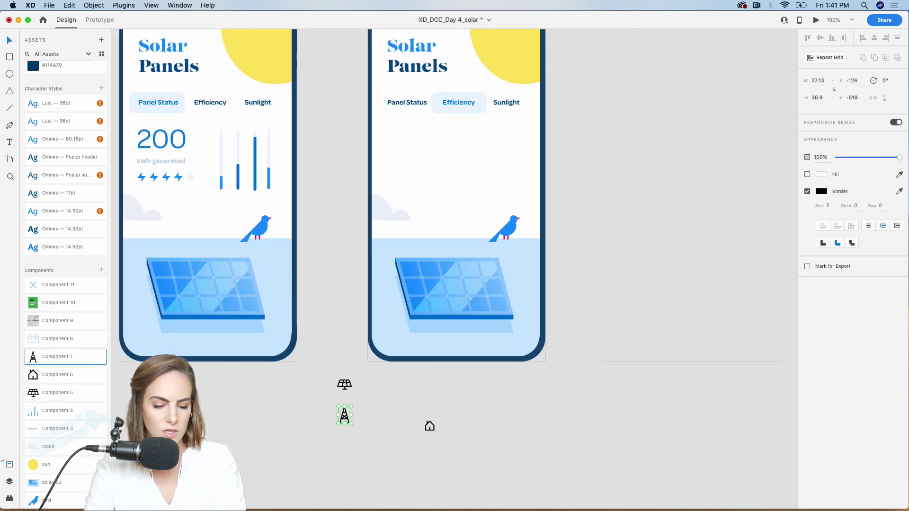
drag(60, 341, 378, 458)
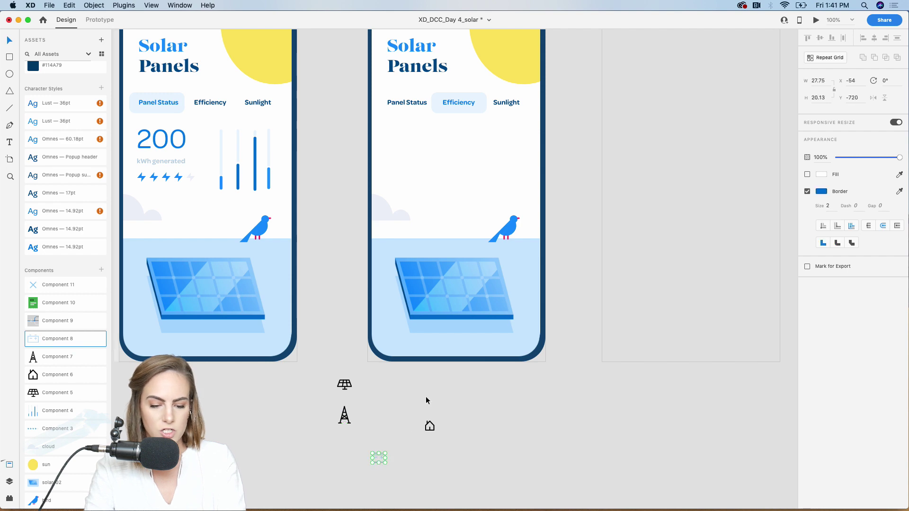
Examine the Power Flow reference screen in the inspiration section for how its icons and connecting lines are laid out.
key(super+minus)
scroll(425, 396, left, 5)
scroll(425, 396, down, 10)
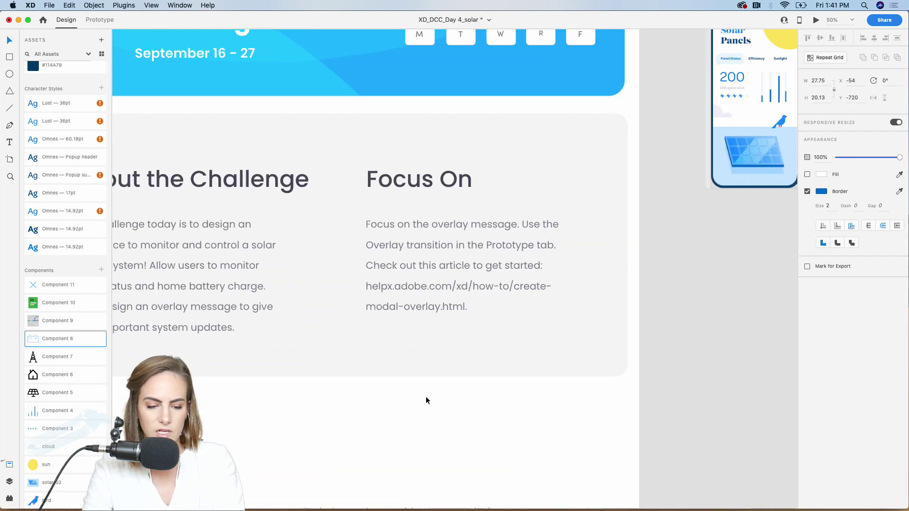
key(z)
drag(260, 196, 452, 418)
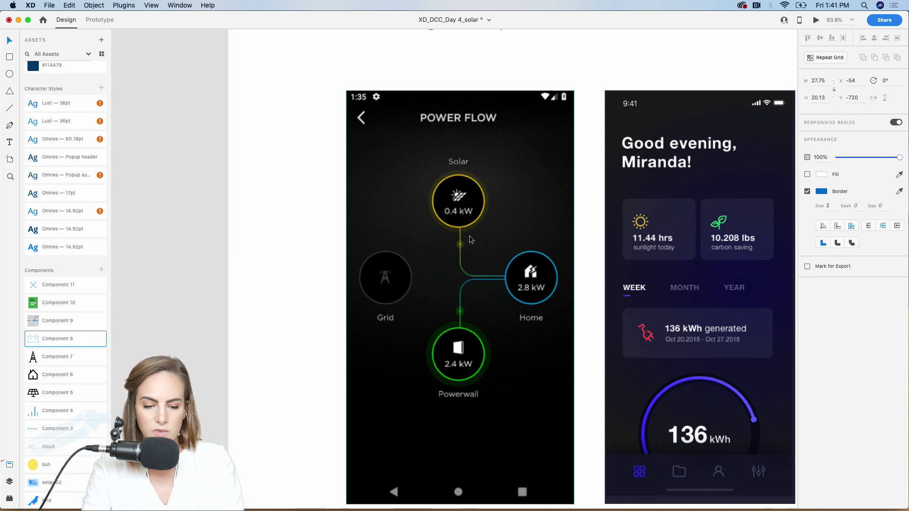
key(super+minus)
key(super+minus)
scroll(463, 221, up, 5)
scroll(463, 222, right, 8)
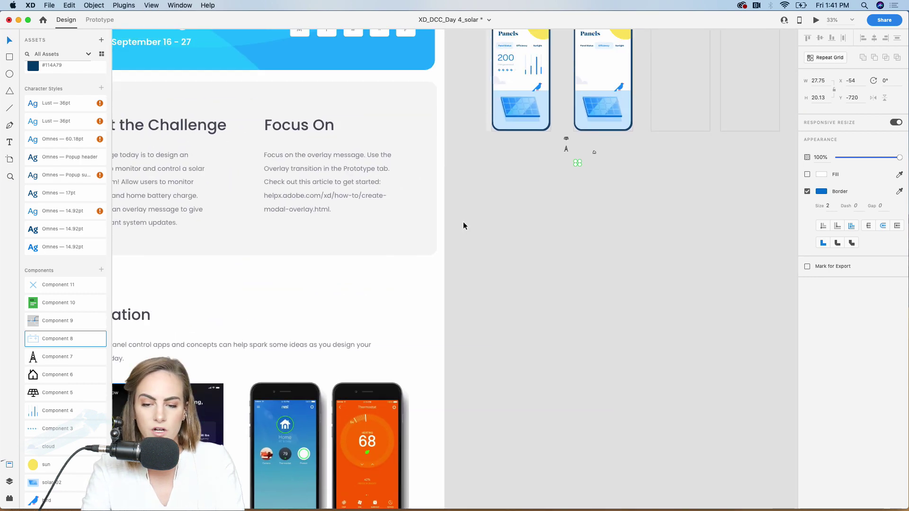
Move the four icons onto the Efficiency artboard: solar panel at about X 37, Y 373, with tower, house and battery stacked opposite near X 287.
key(z)
drag(457, 137, 526, 262)
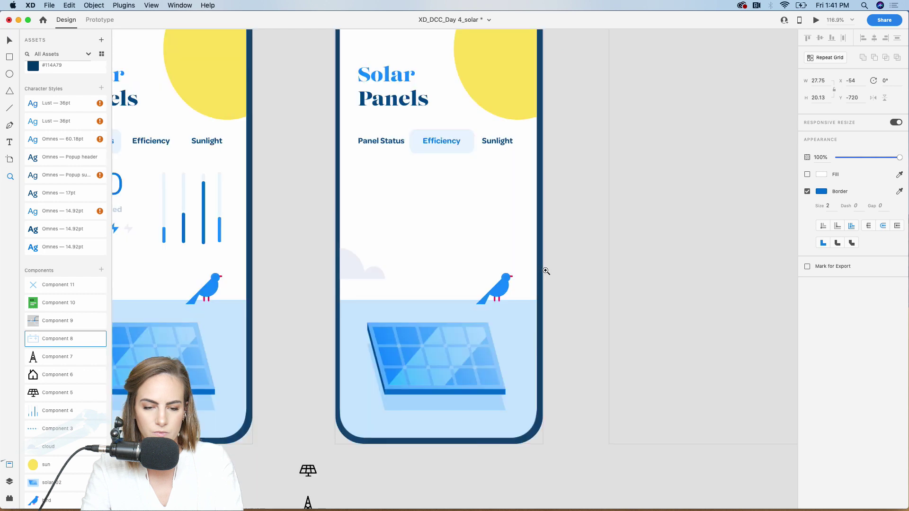
key(v)
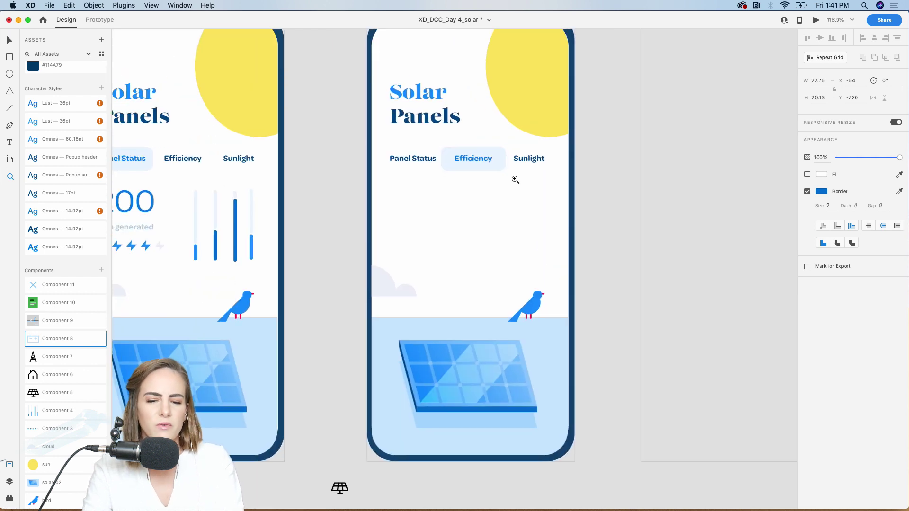
scroll(513, 178, down, 5)
drag(363, 381, 418, 118)
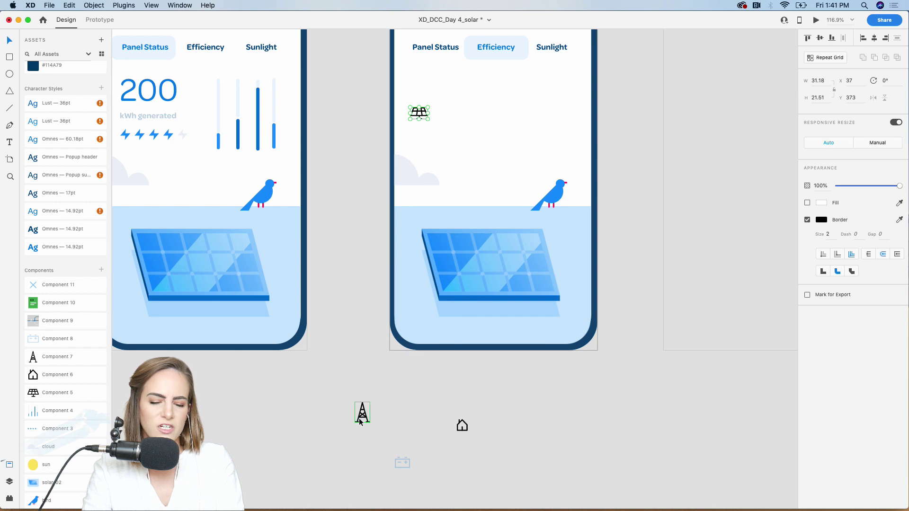
drag(361, 421, 412, 333)
drag(555, 88, 556, 89)
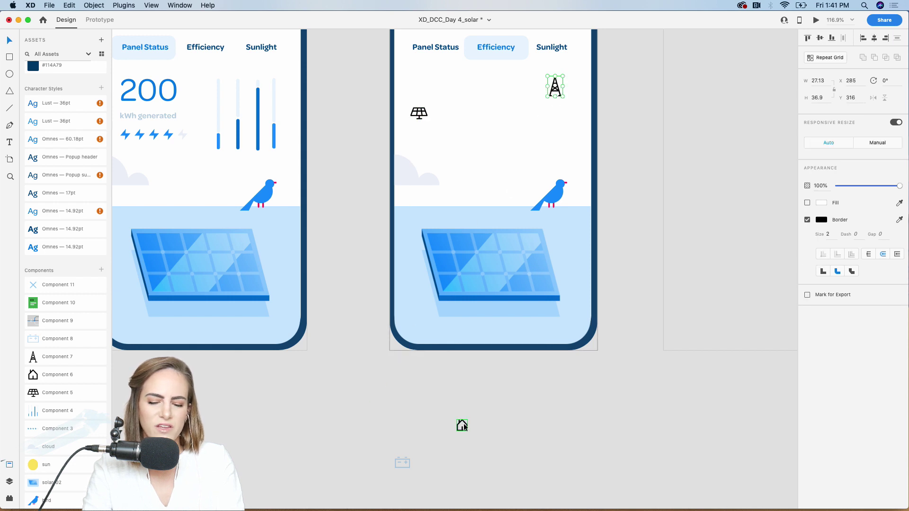
drag(465, 425, 563, 160)
drag(563, 109, 560, 118)
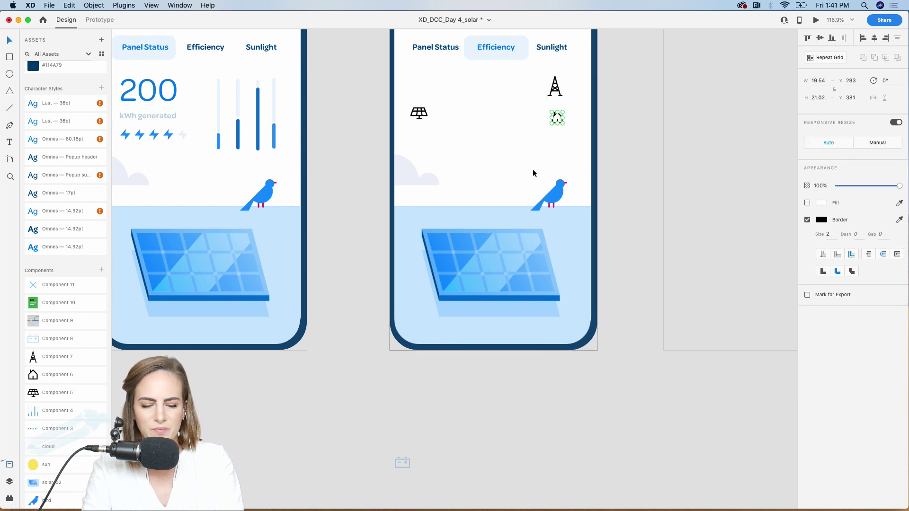
drag(406, 460, 558, 141)
Reorder the stack to house (X 283, Y 308), tower (X 279, Y 357) and battery (X 279, Y 431), with the solar panel at X 41, Y 377.
key(super+3)
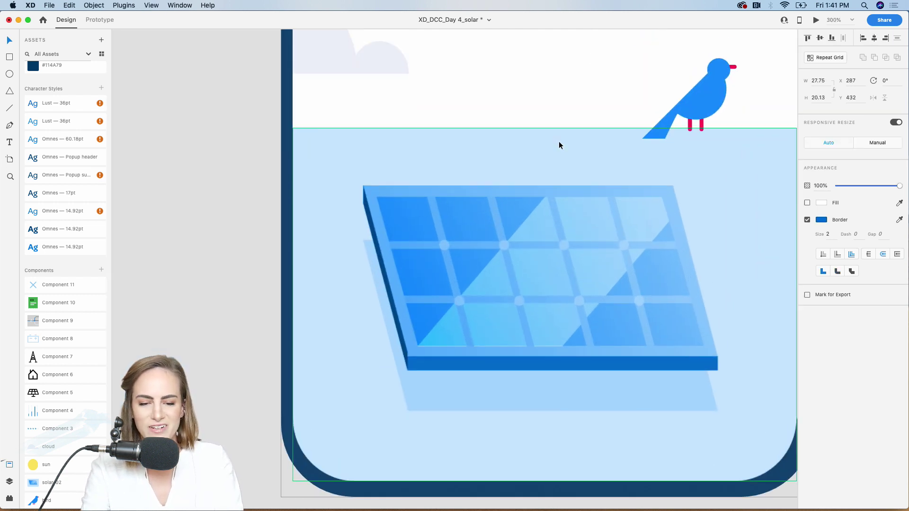
scroll(558, 141, up, 7)
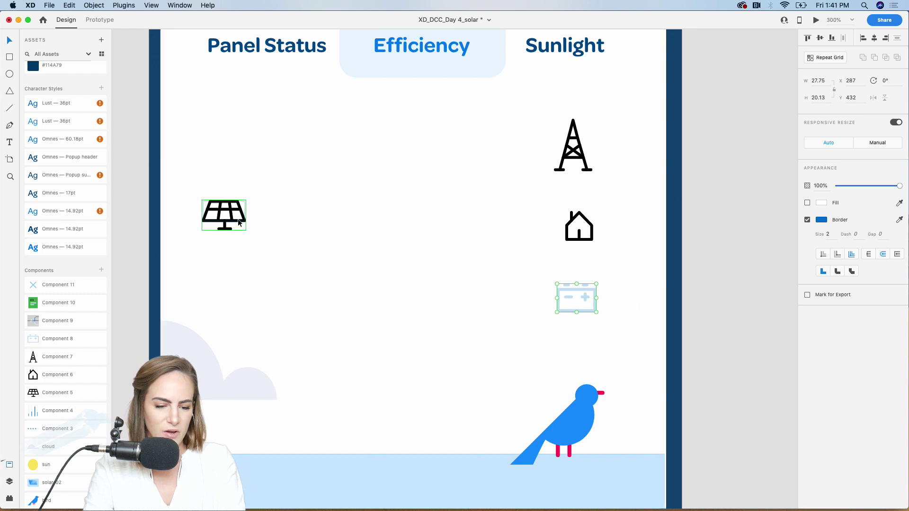
drag(238, 221, 246, 231)
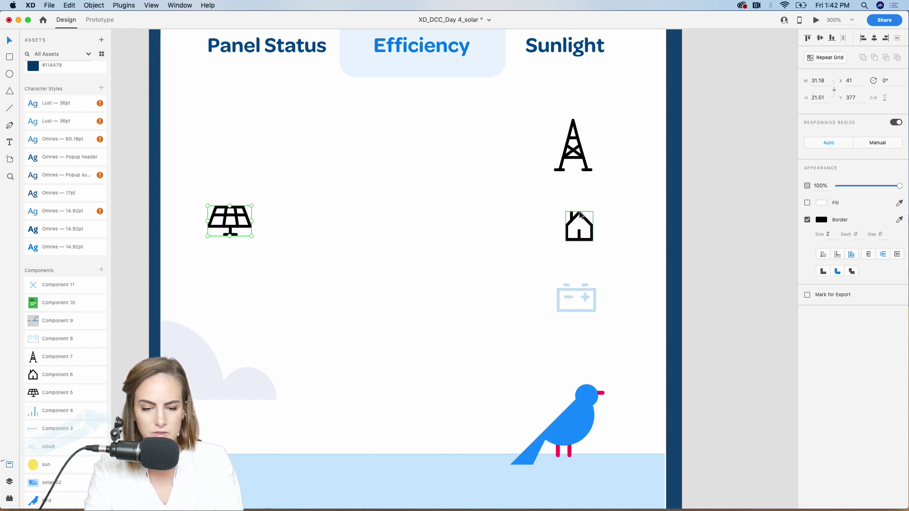
drag(580, 219, 530, 127)
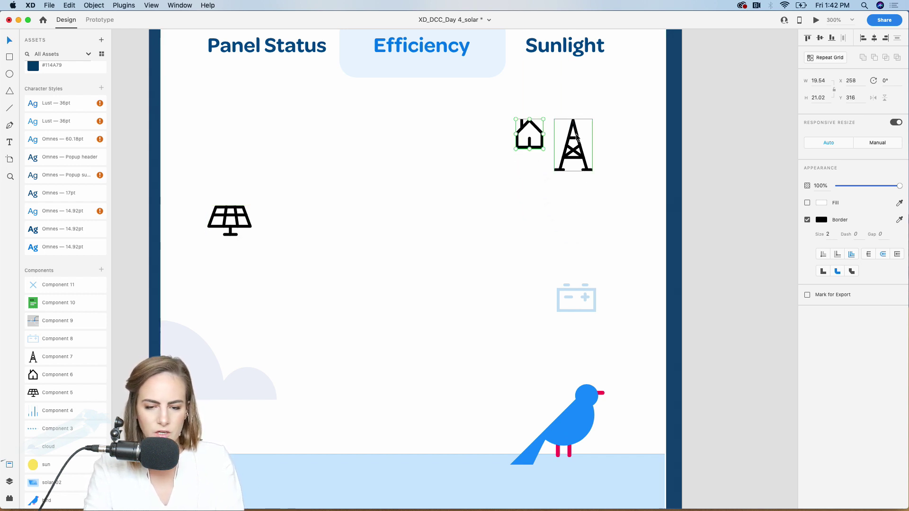
drag(583, 151, 574, 216)
drag(532, 151, 568, 135)
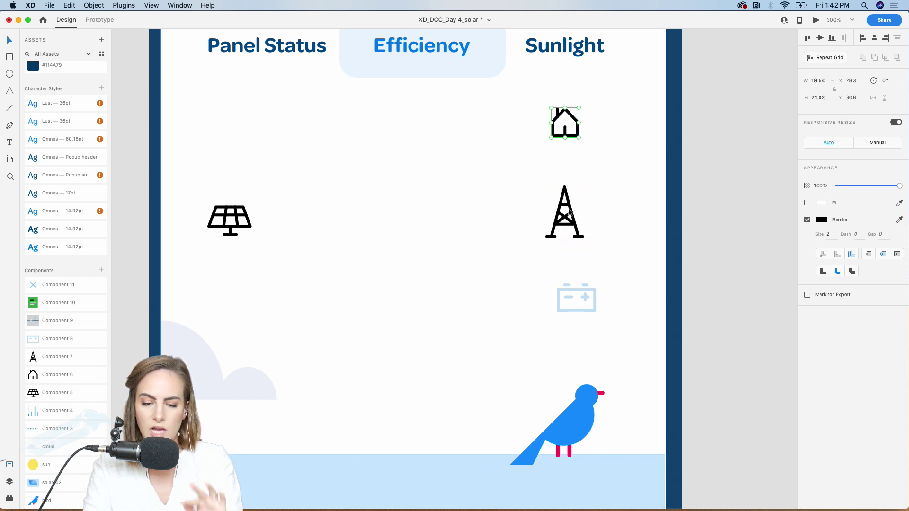
drag(562, 225, 572, 202)
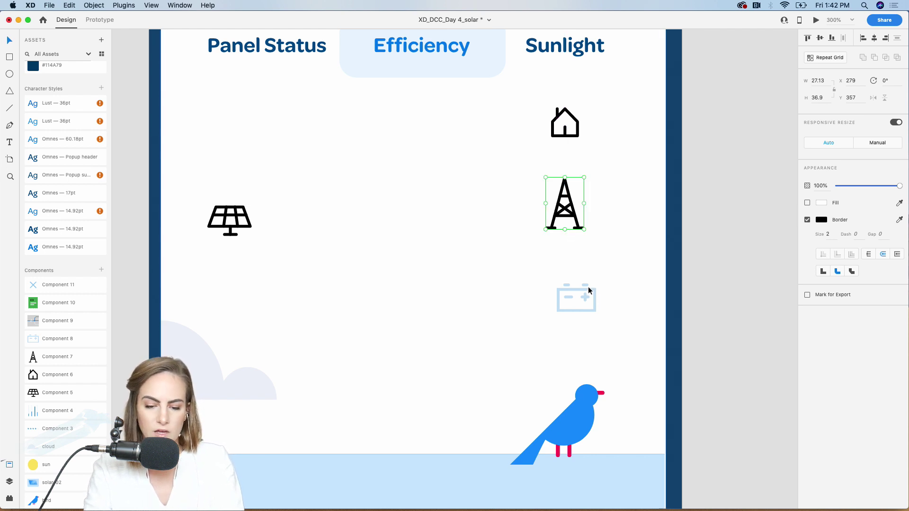
drag(589, 288, 577, 288)
Shift the house, tower and battery icons down together so the group starts at Y 316.
key(super+minus)
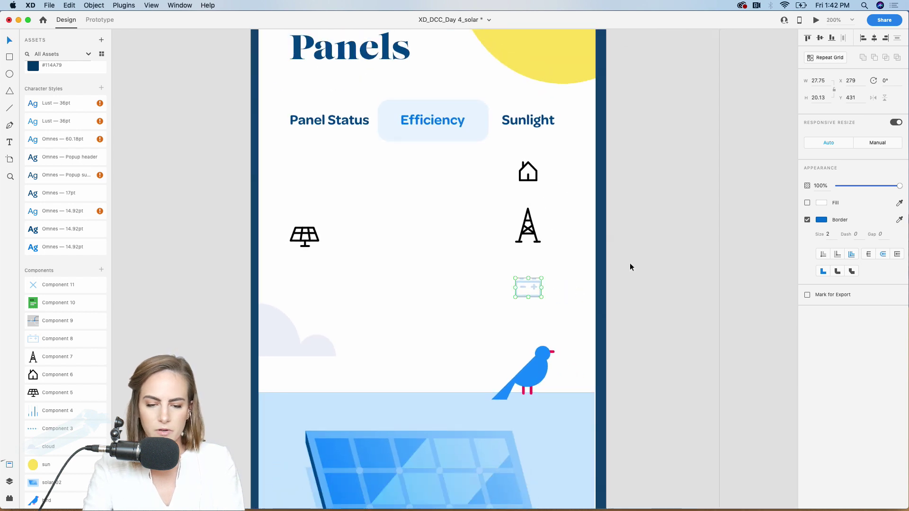
shift+click(535, 236)
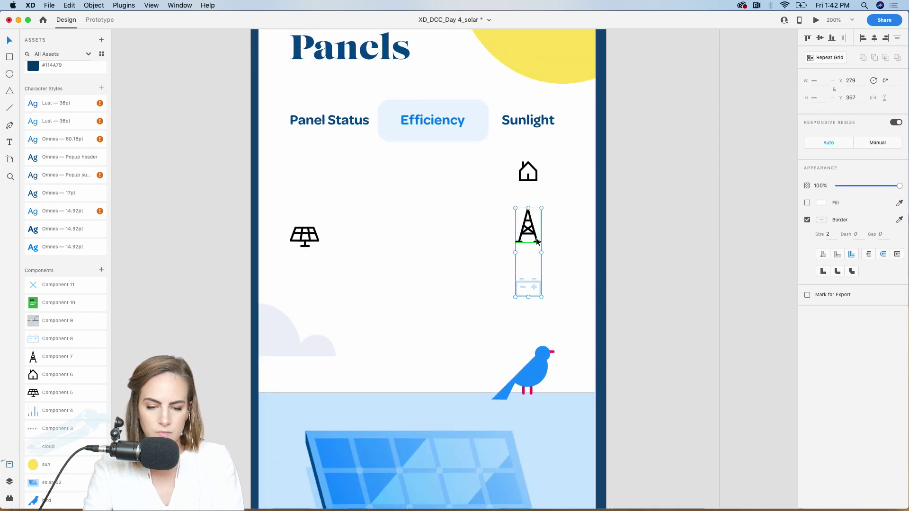
shift+click(530, 181)
drag(530, 181, 530, 188)
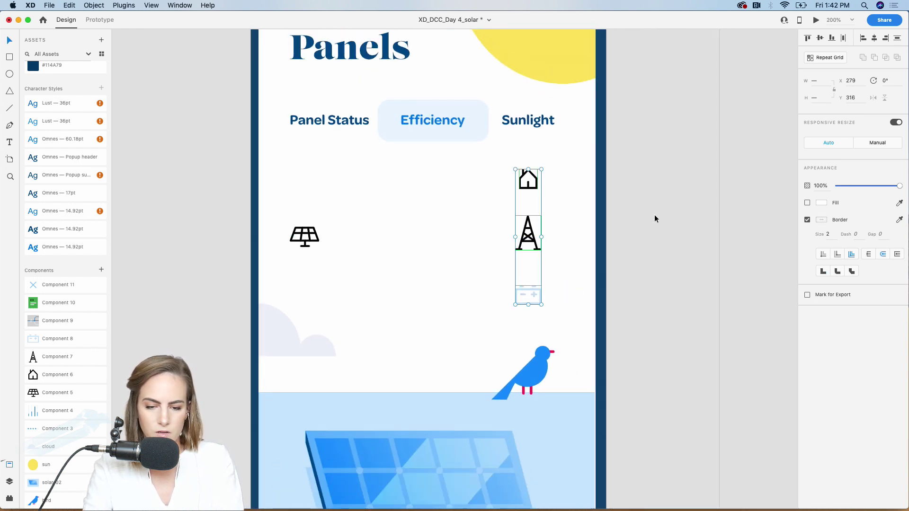
click(654, 214)
Place the flow-line diagram, Component 9, between the solar panel and the stacked icons at about X 91, Y 330.
key(super+minus)
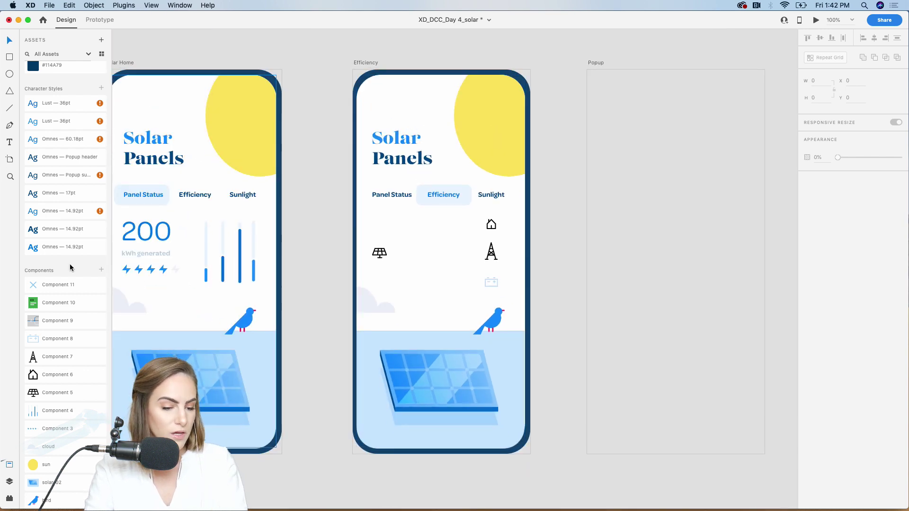
scroll(84, 94, up, 5)
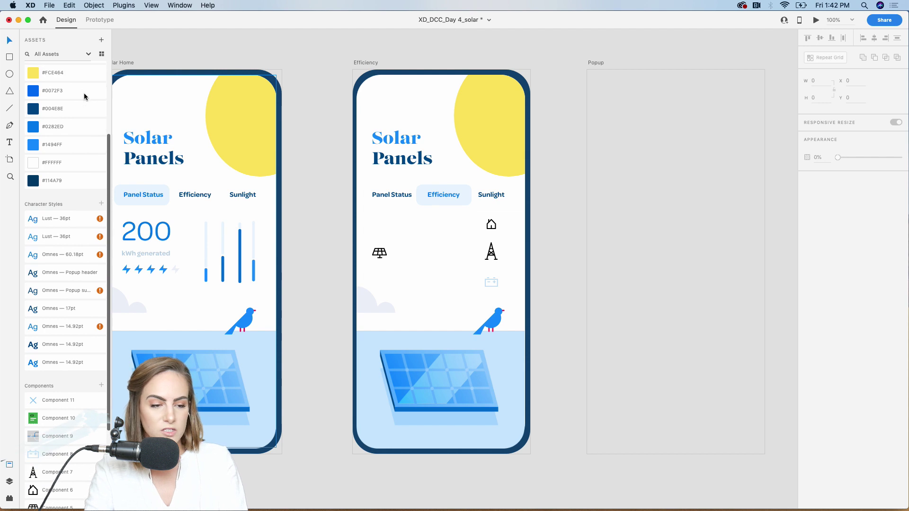
scroll(84, 96, up, 5)
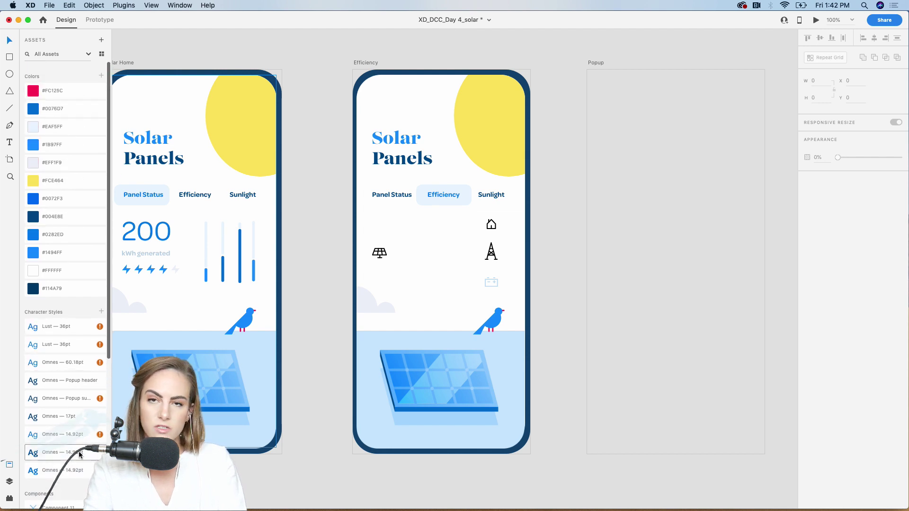
scroll(59, 362, down, 9)
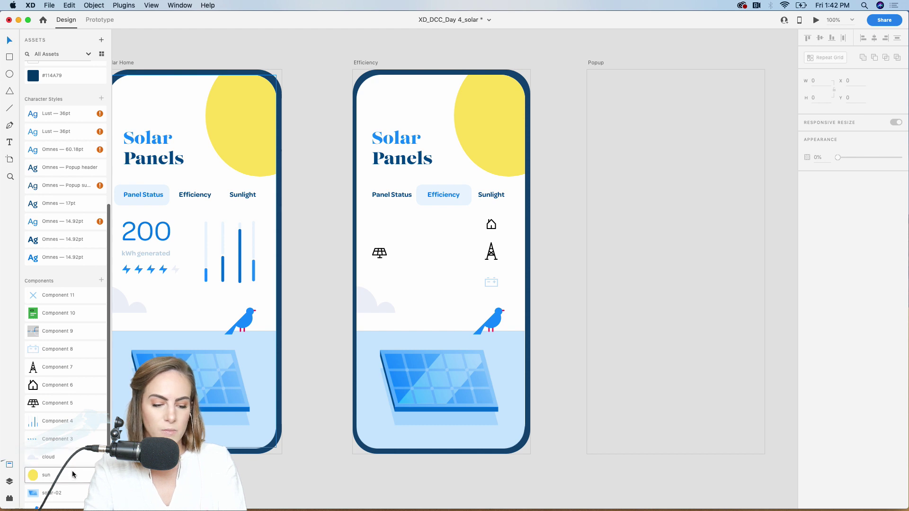
key(super+2)
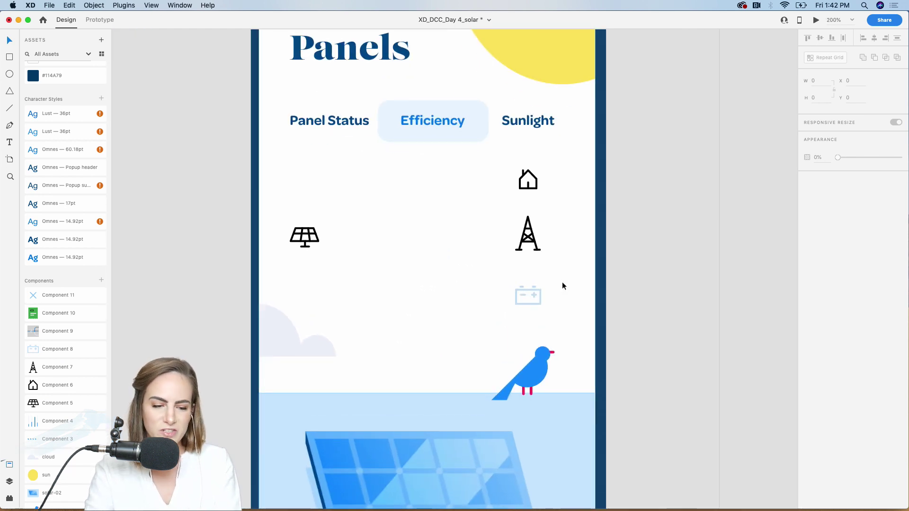
key(super+0)
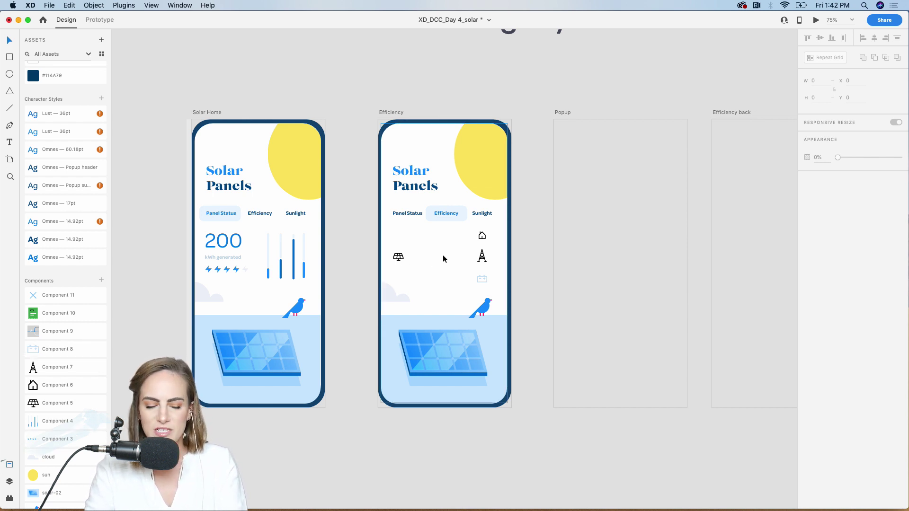
drag(53, 334, 433, 242)
scroll(429, 259, up, 5)
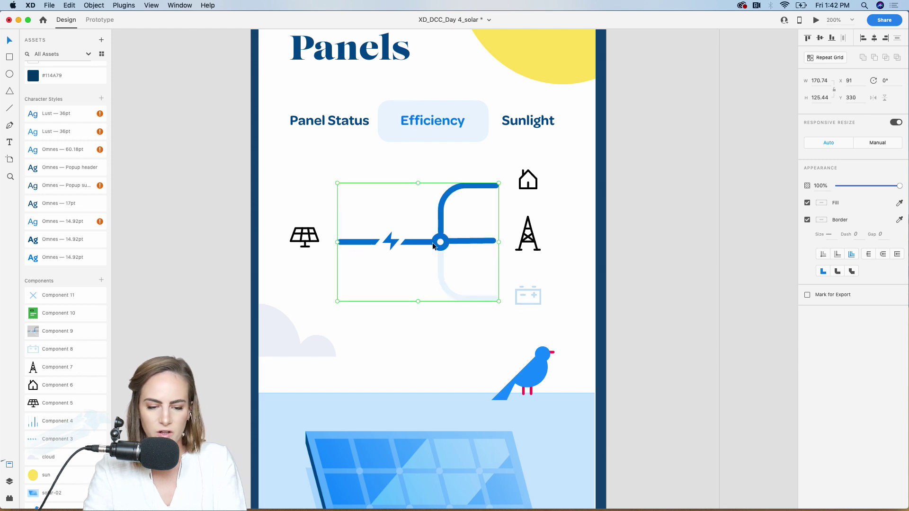
double_click(343, 243)
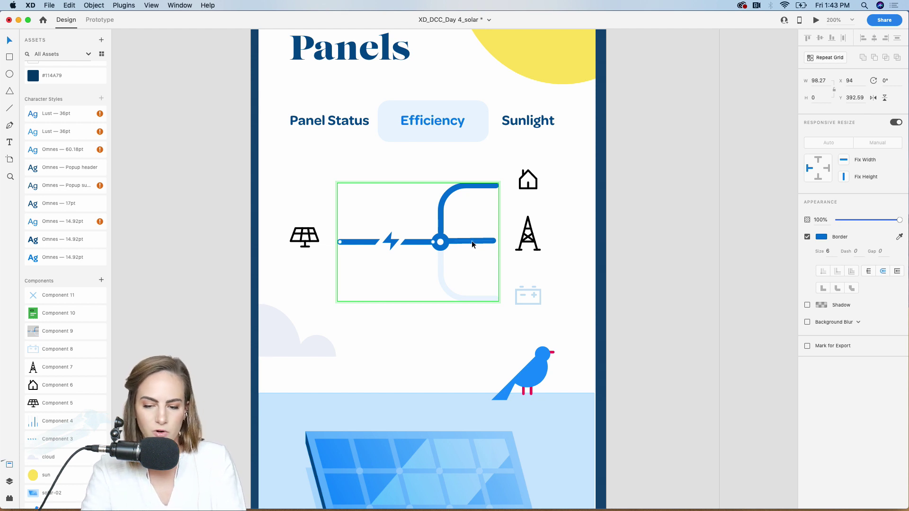
click(195, 288)
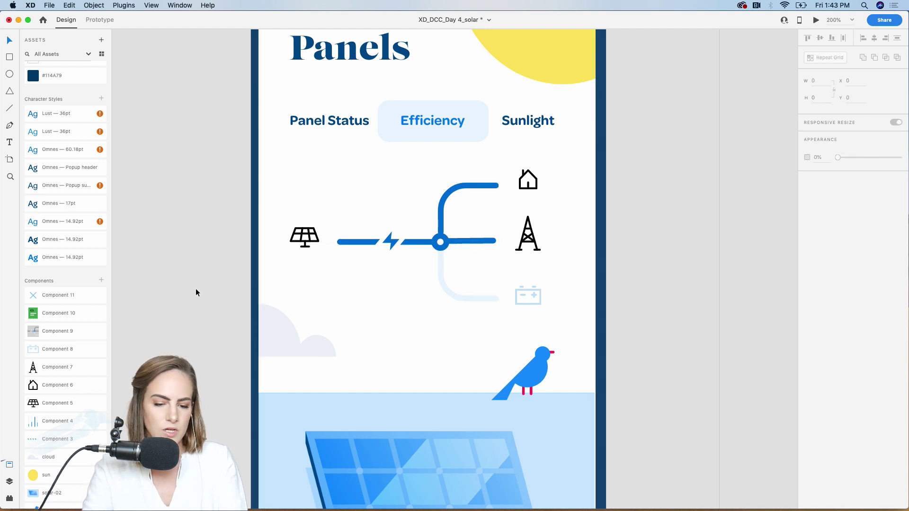
Nudge the solar panel icon down to Y 380 so it lines up with the horizontal flow line.
drag(319, 243, 319, 246)
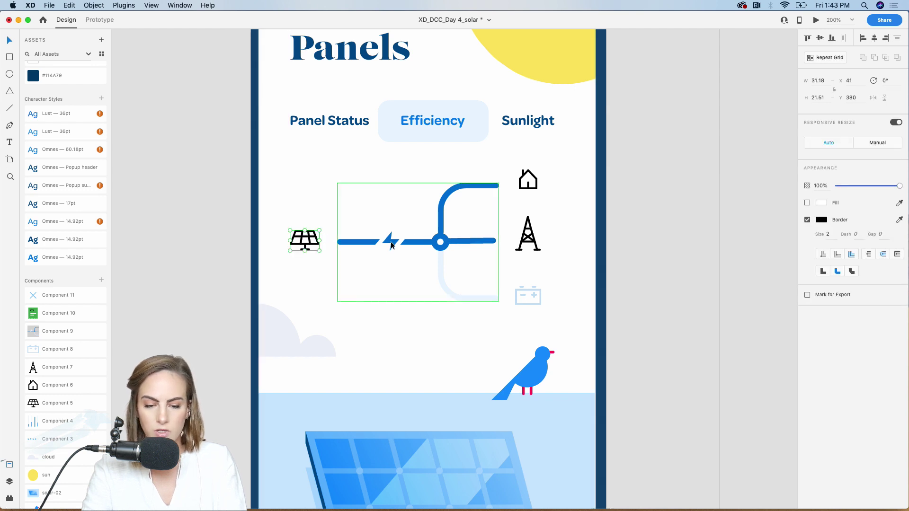
click(529, 185)
click(532, 294)
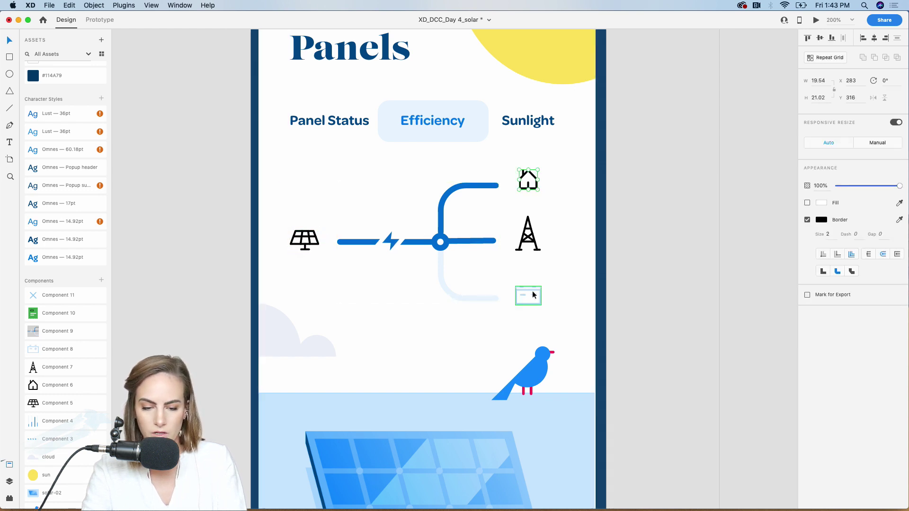
drag(532, 289, 374, 232)
click(647, 234)
key(super+1)
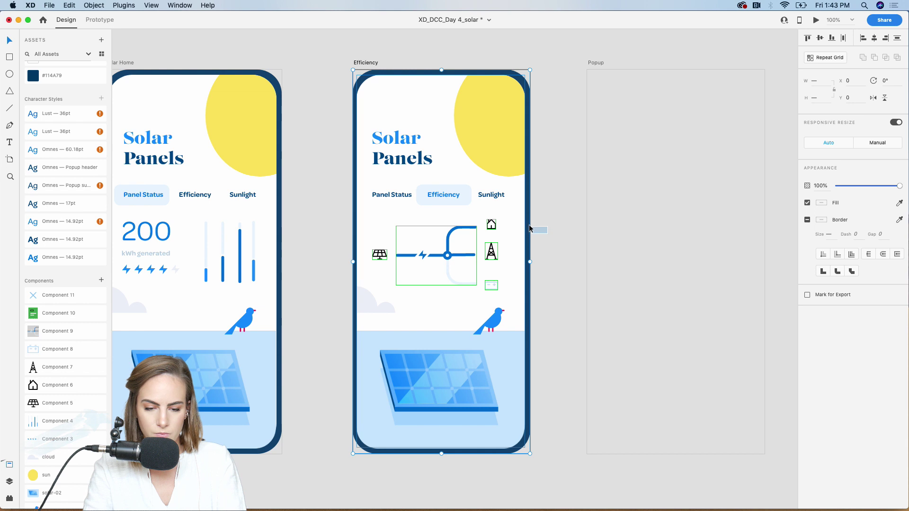
click(618, 242)
key(super+minus)
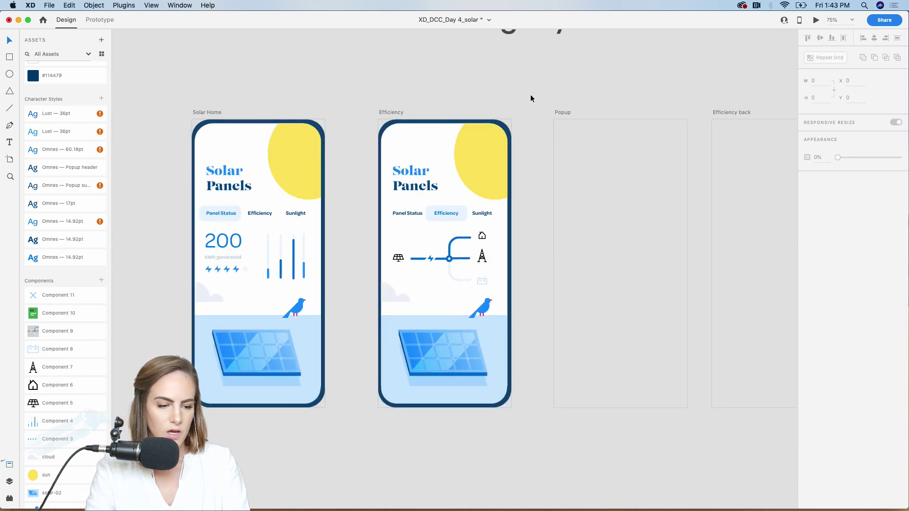
In Prototype mode, link the Efficiency label on Solar Home to the Efficiency artboard with a Tap trigger, Transition action and Dissolve animation.
click(100, 20)
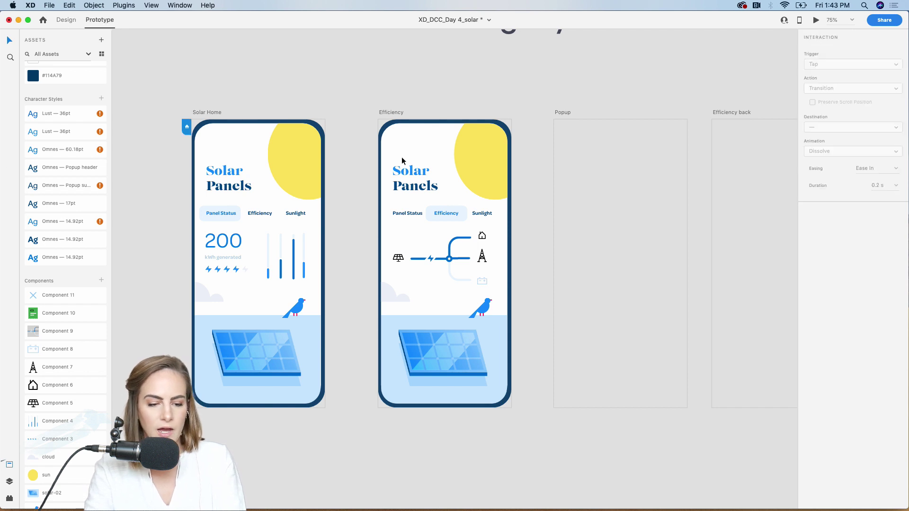
key(super+plus)
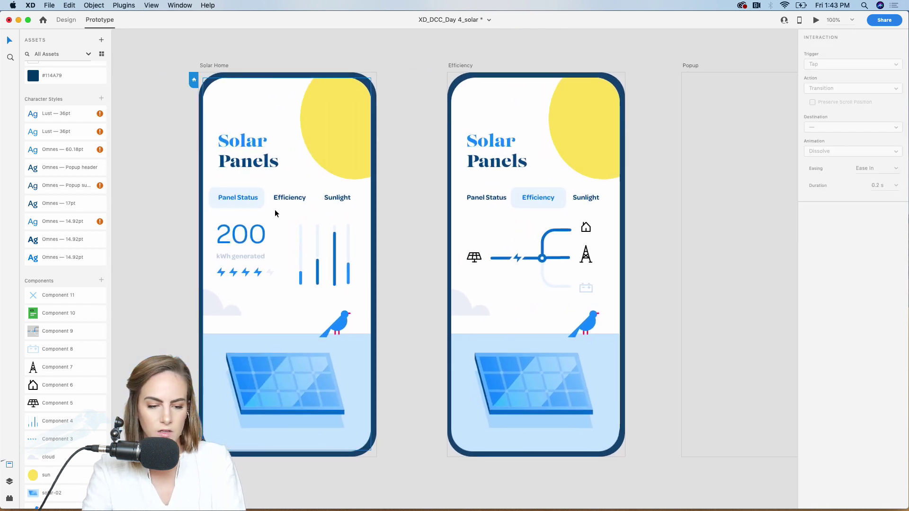
click(292, 198)
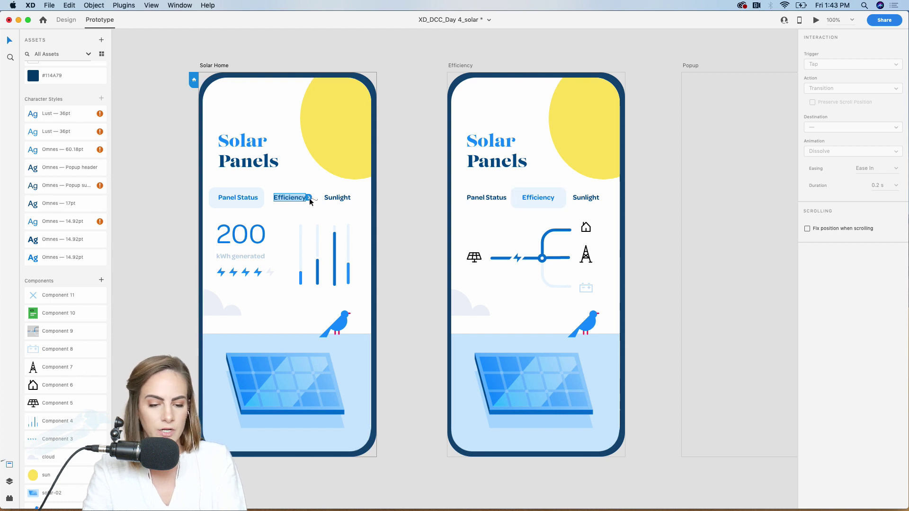
drag(308, 197, 464, 265)
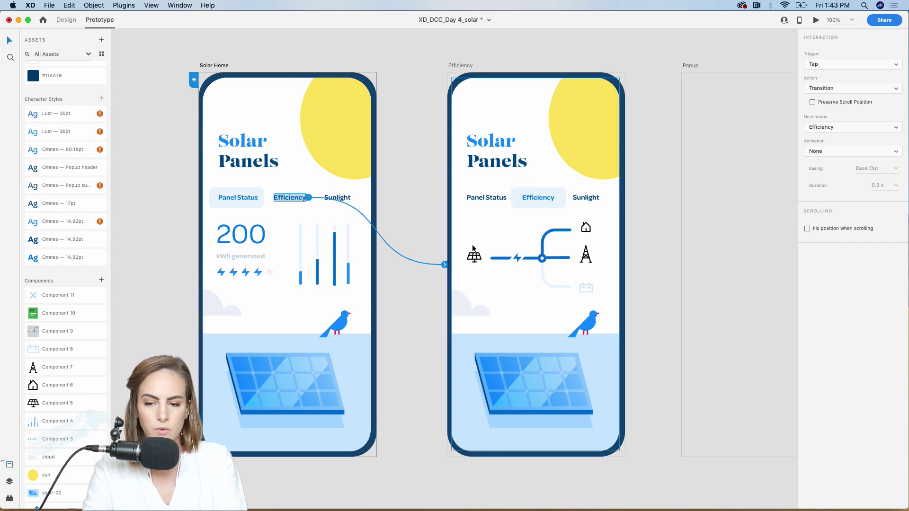
click(839, 64)
click(862, 49)
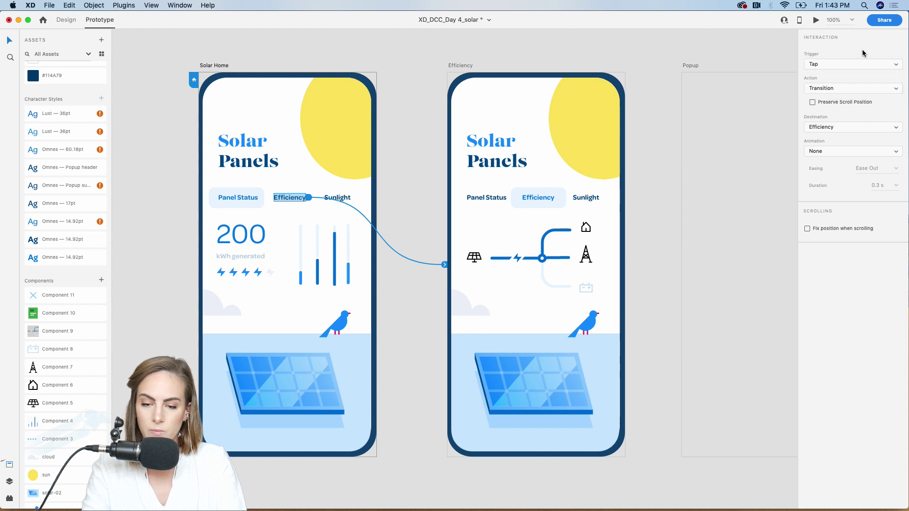
click(831, 153)
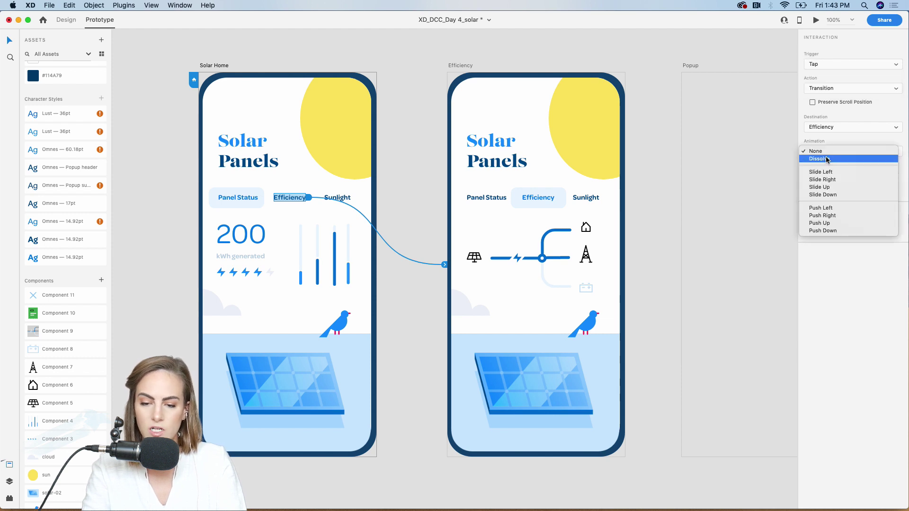
click(827, 159)
click(610, 60)
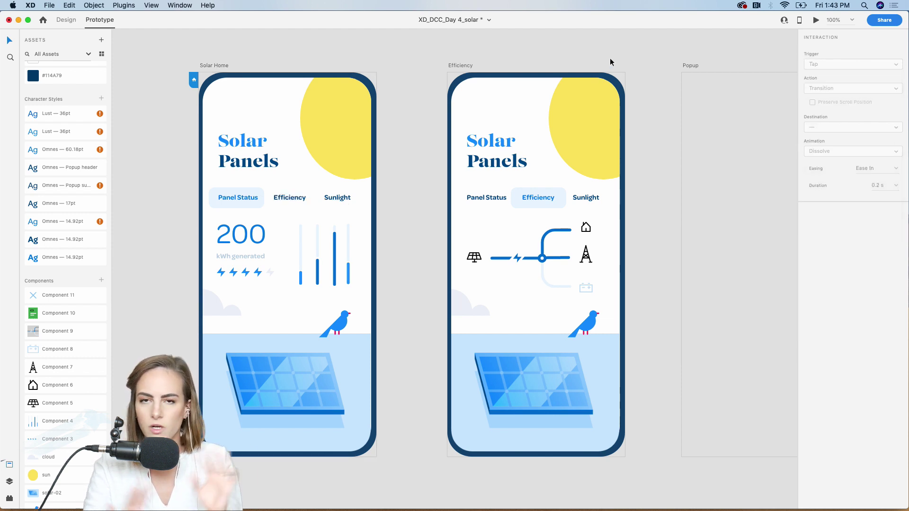
Link the whole Efficiency artboard to the Popup artboard.
scroll(609, 58, right, 3)
scroll(610, 58, up, 1)
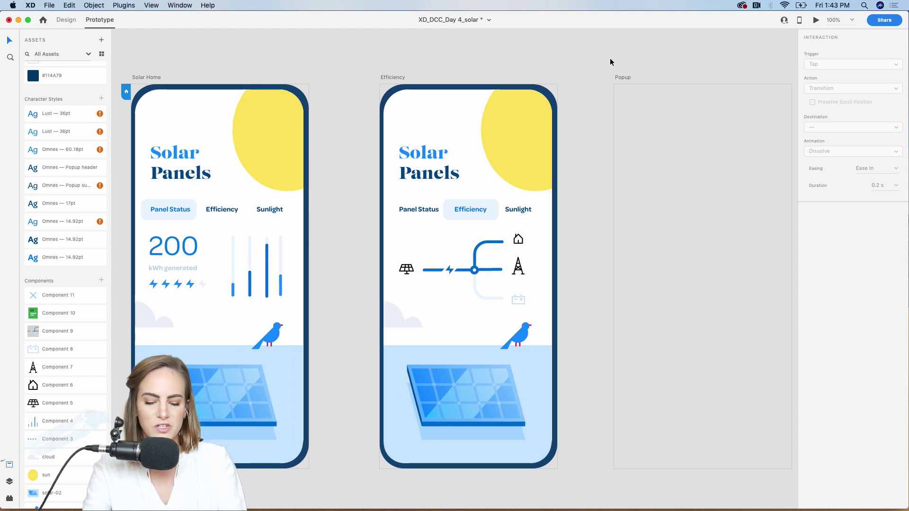
key(super+minus)
scroll(558, 104, right, 2)
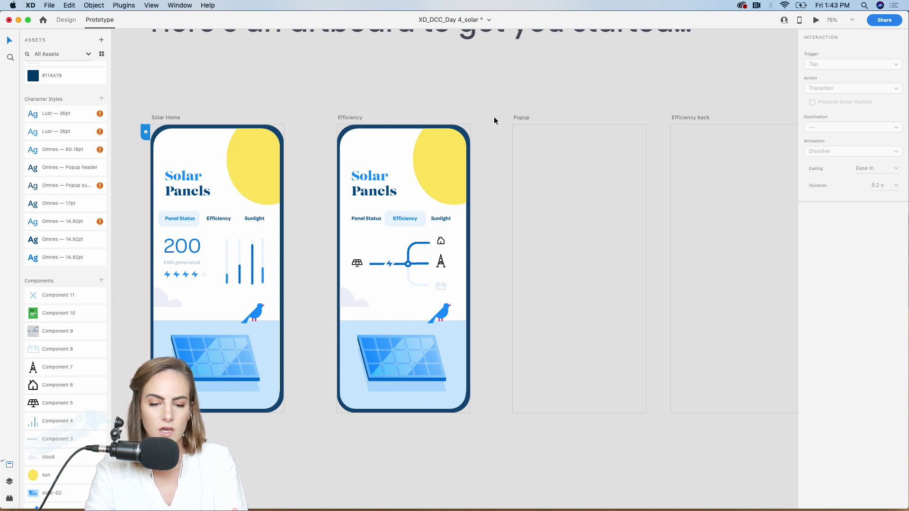
scroll(338, 121, right, 3)
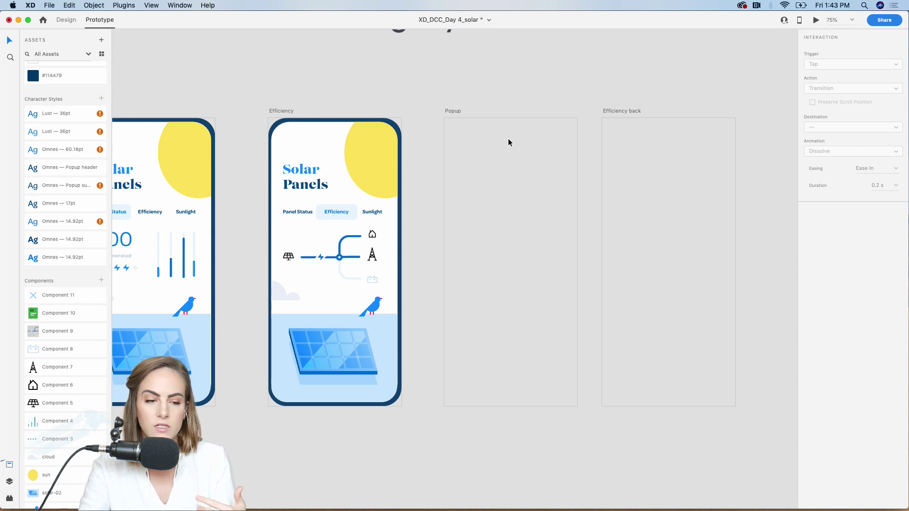
click(280, 112)
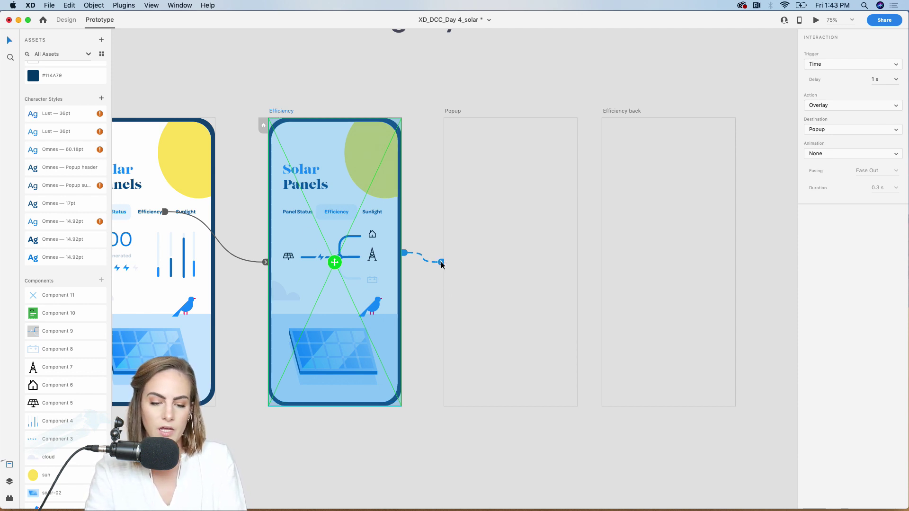
mouse_move(441, 264)
mouse_down()
mouse_move(434, 283)
mouse_move(448, 253)
mouse_up()
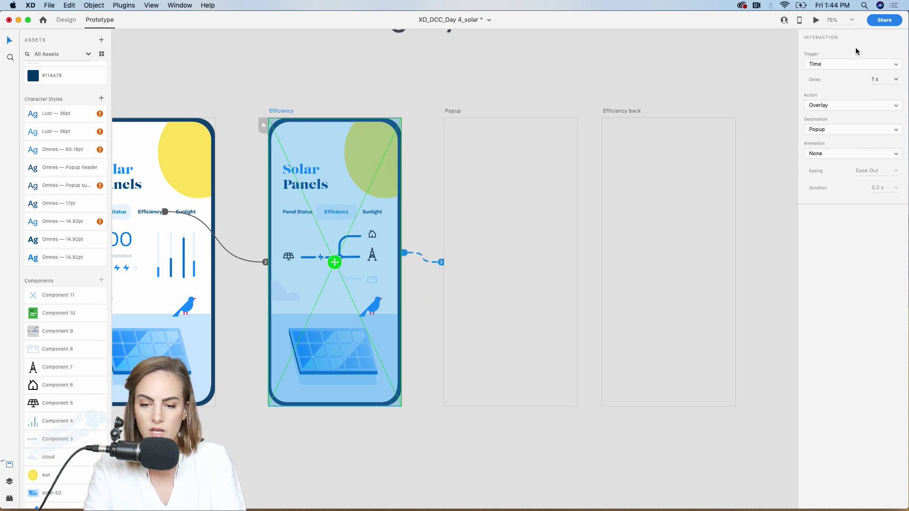
Keep the Popup link's trigger as Time with a 1 s delay and its action as Overlay.
click(841, 64)
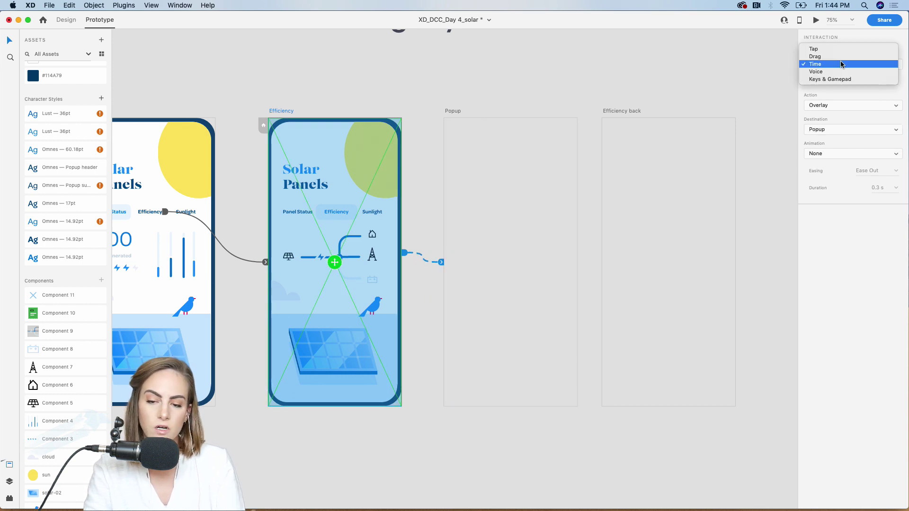
click(875, 37)
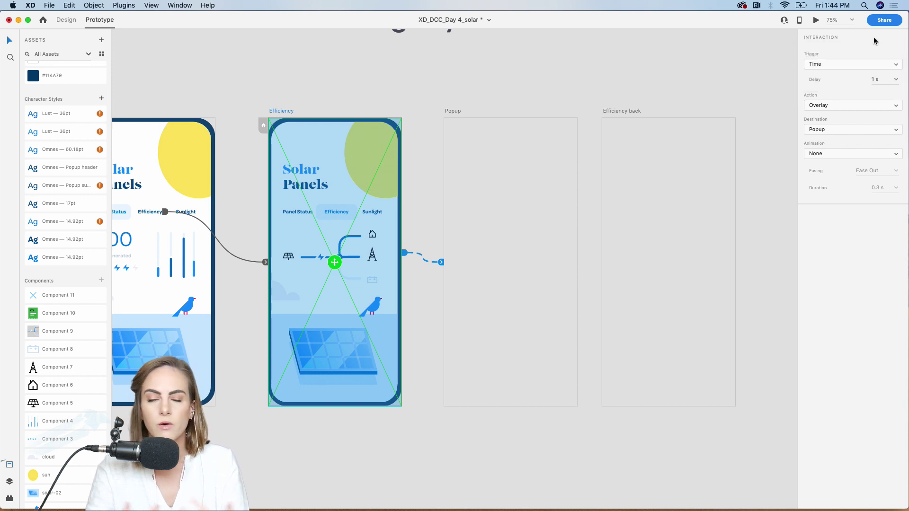
click(896, 80)
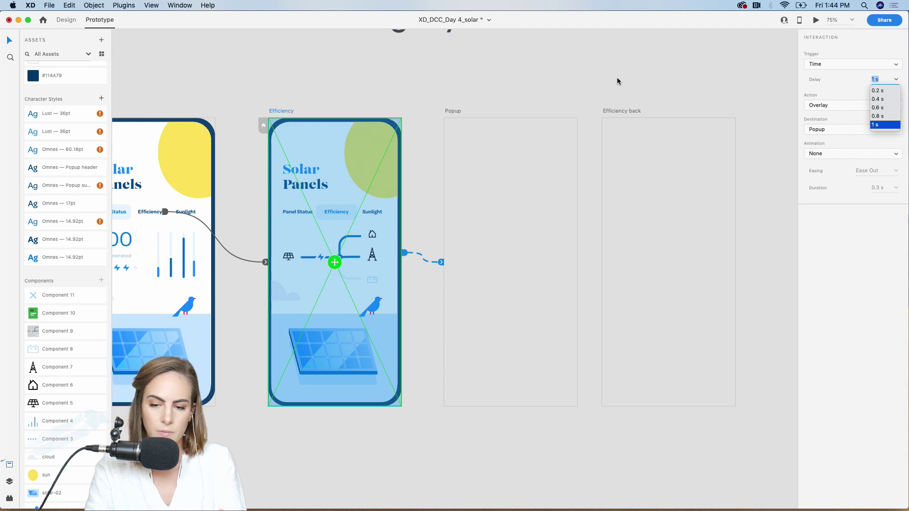
click(828, 108)
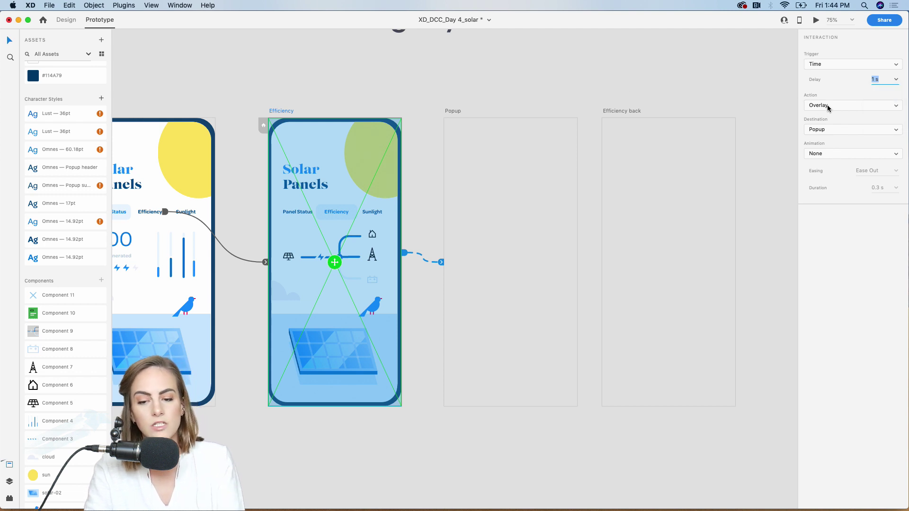
click(828, 108)
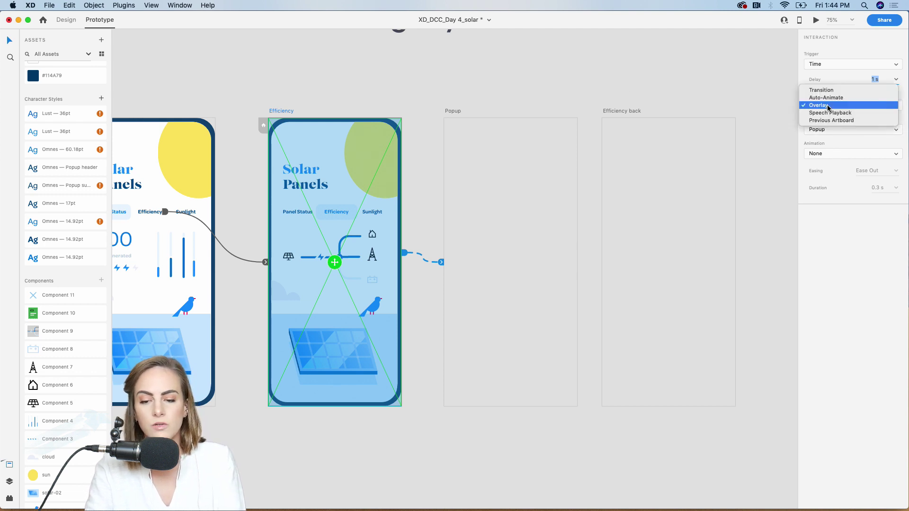
click(858, 106)
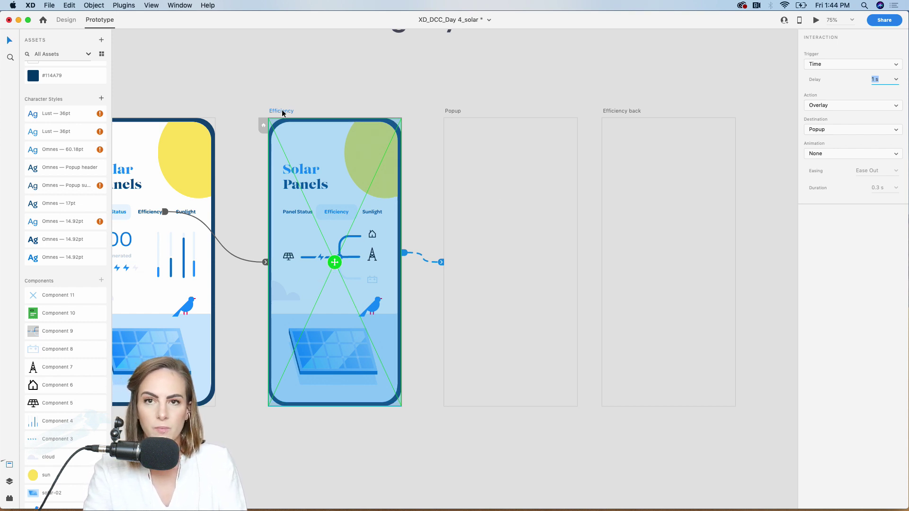
click(383, 98)
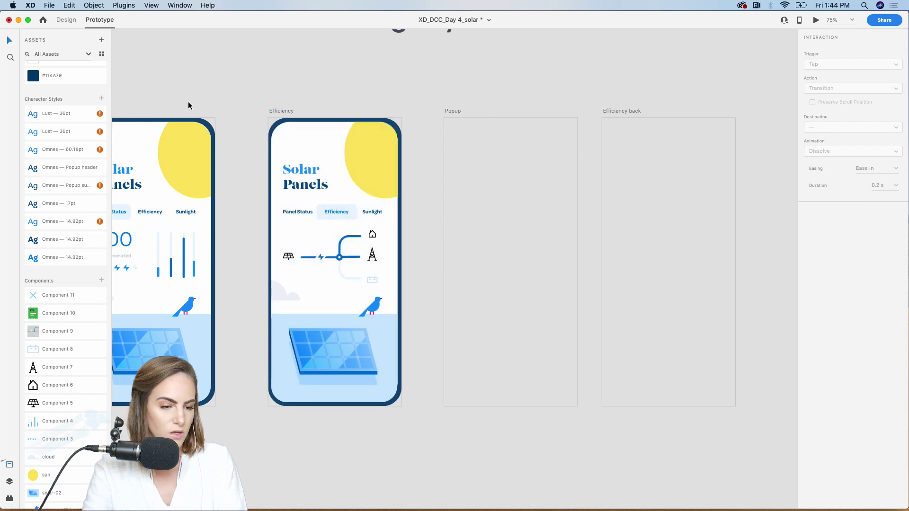
In Design mode, copy the Efficiency artboard's white rounded background shape onto the Popup artboard.
click(307, 151)
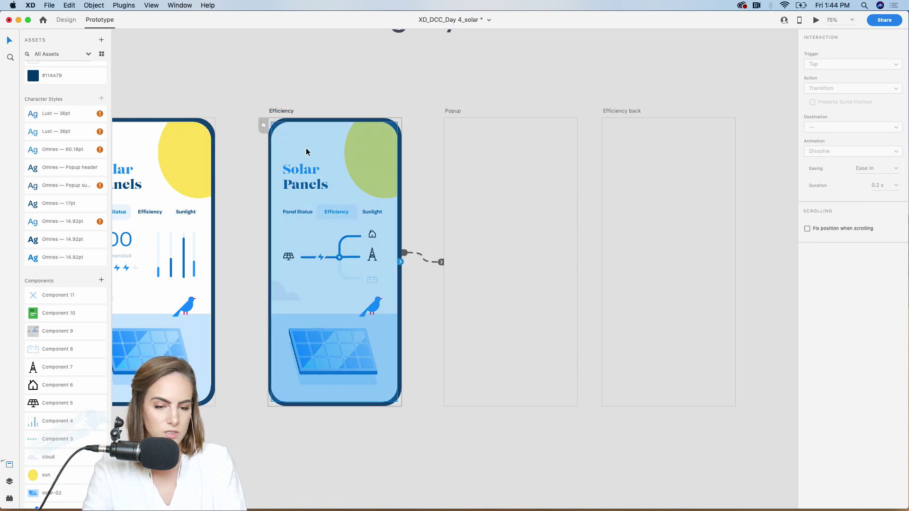
click(64, 21)
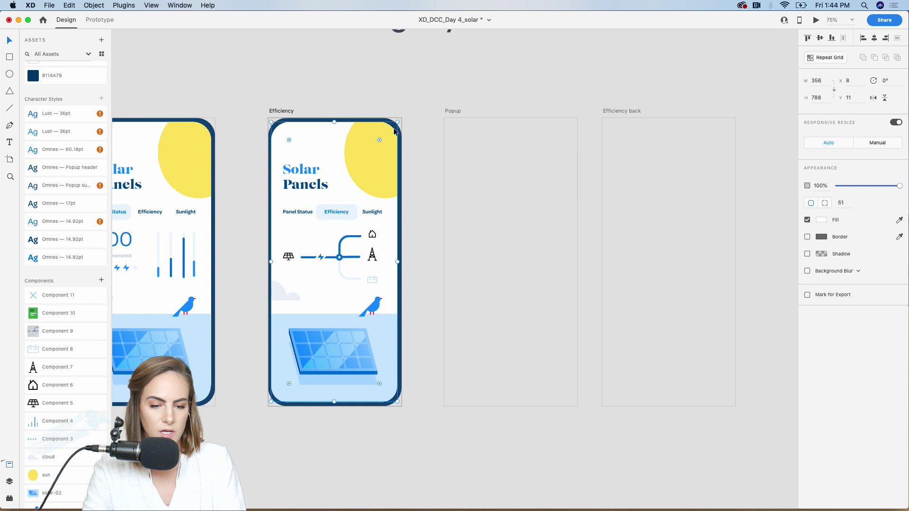
click(527, 180)
key(super+z)
key(super+shift+z)
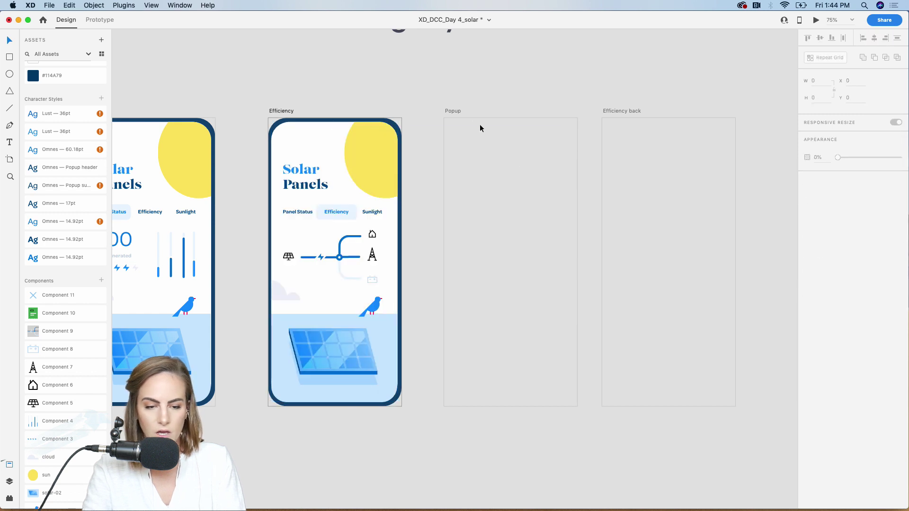
click(453, 110)
key(super+v)
click(529, 90)
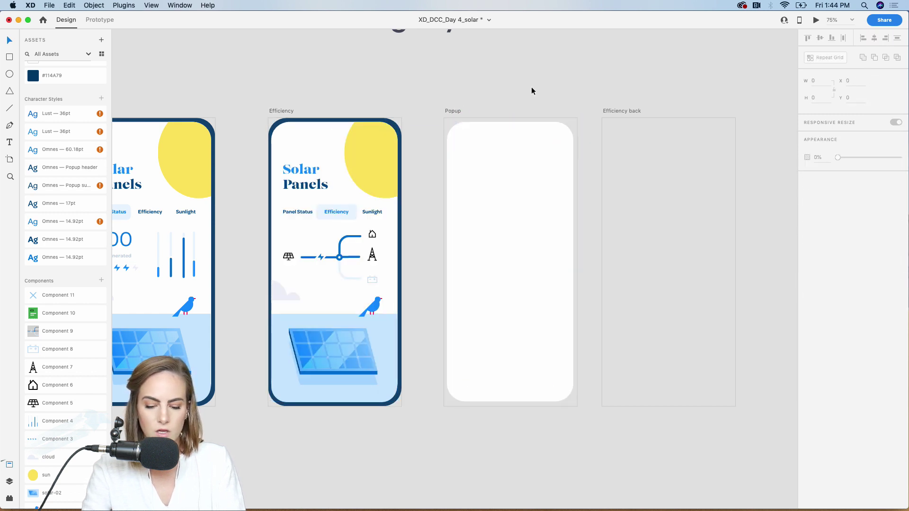
Fill the Popup background shape with the saved blue #1B97FF and lower its opacity to 57%.
key(super+1)
click(524, 158)
scroll(60, 161, up, 1)
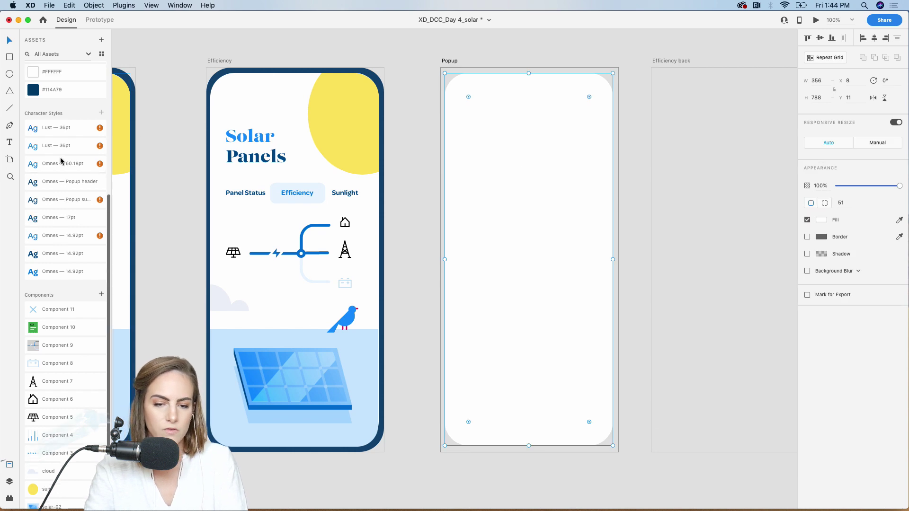
scroll(61, 161, up, 5)
click(43, 97)
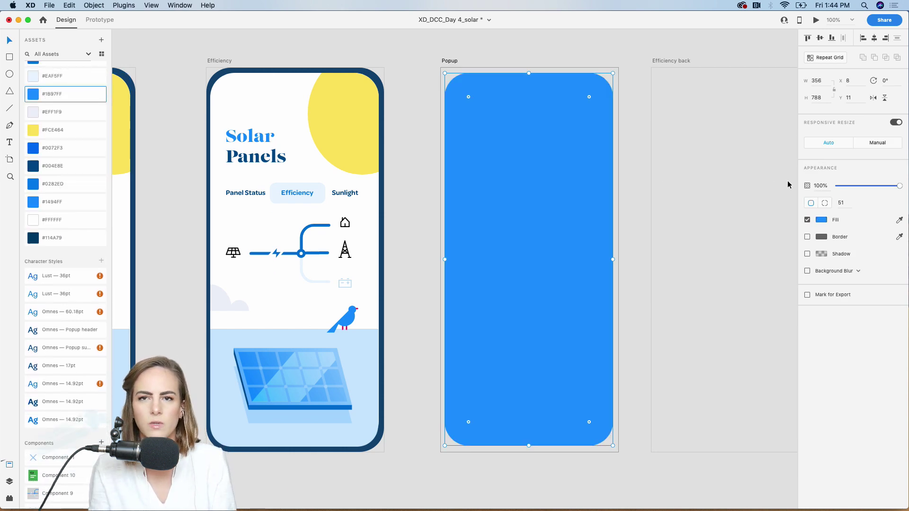
mouse_move(883, 186)
mouse_down()
mouse_move(862, 189)
mouse_move(878, 189)
mouse_up()
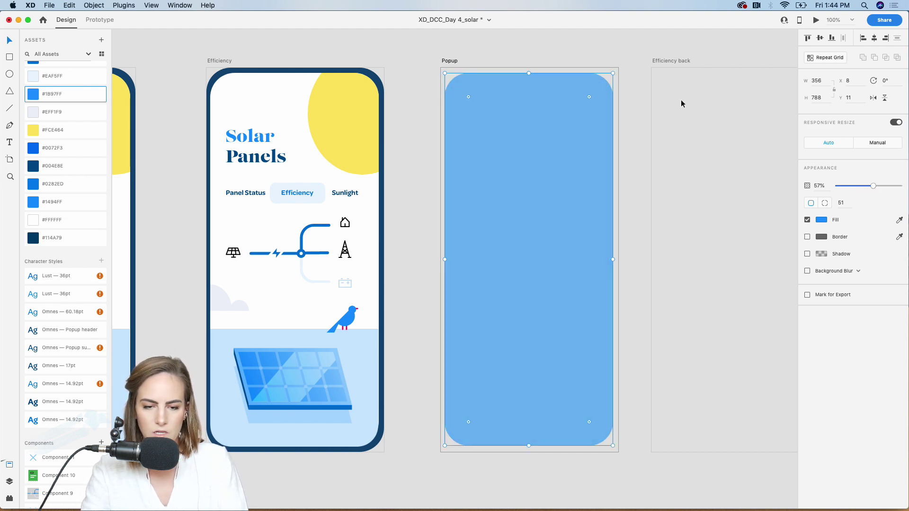
click(601, 59)
key(super+minus)
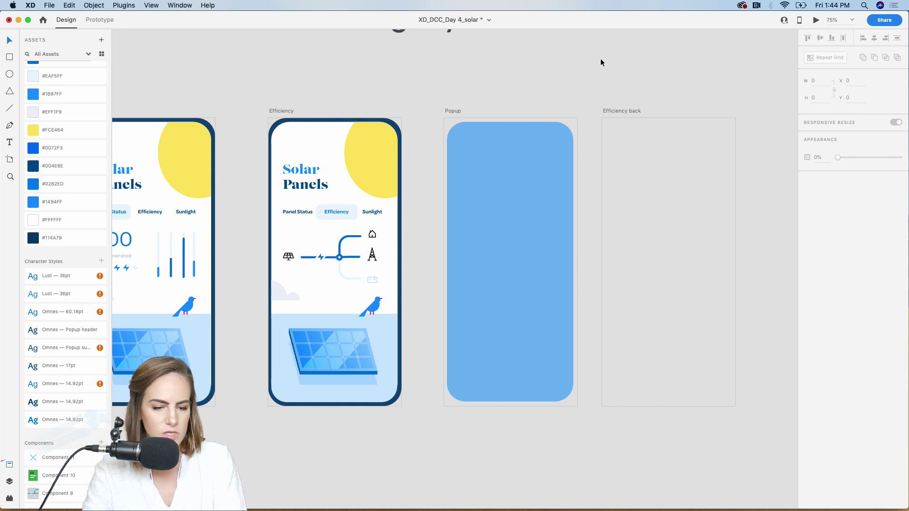
Draw a white rectangle about 285 by 404 on the Popup background, positioned at about X 45, Y 166.
click(9, 58)
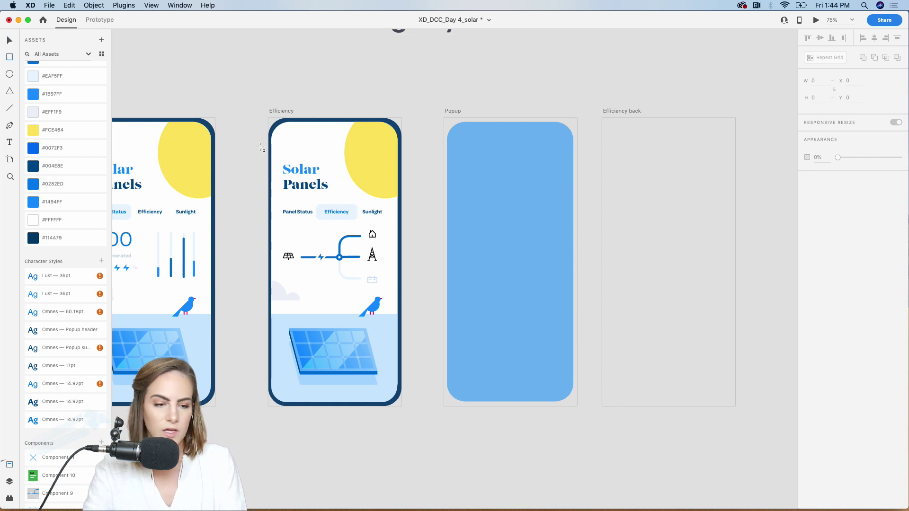
mouse_move(465, 178)
mouse_down()
mouse_move(538, 295)
mouse_move(562, 315)
mouse_up()
drag(504, 245, 500, 244)
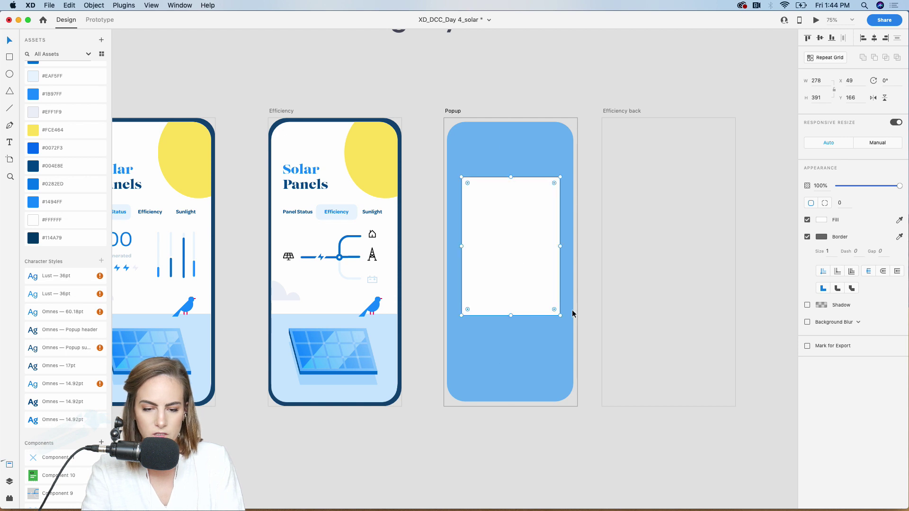
drag(461, 317, 459, 320)
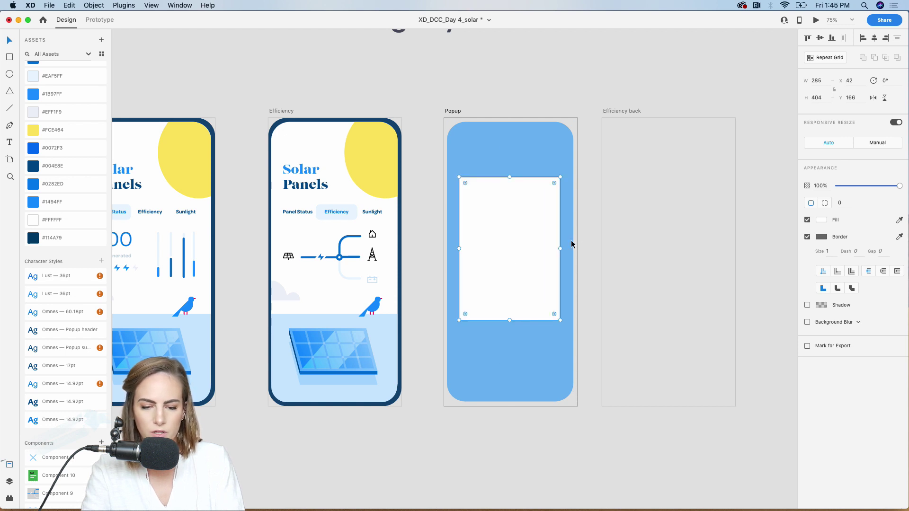
drag(515, 244, 516, 244)
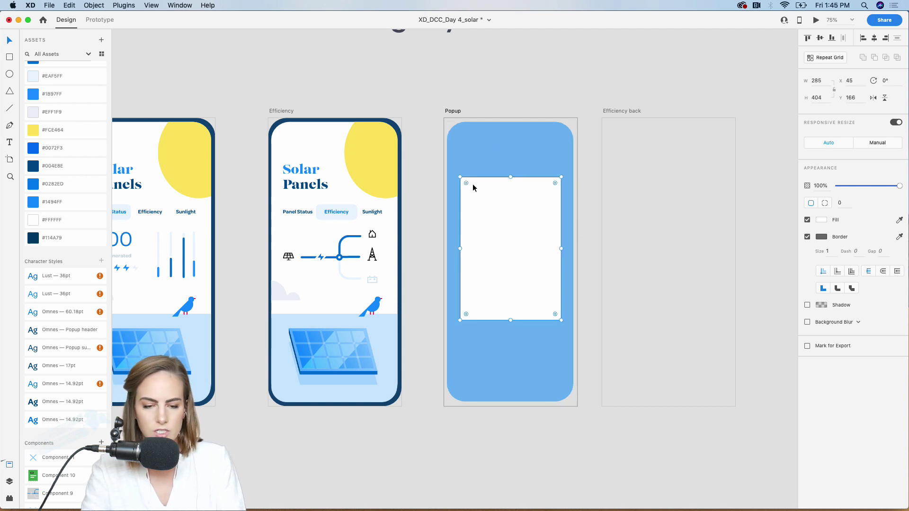
Round the white rectangle's corners to a radius of 35 and remove its border.
drag(466, 183, 473, 189)
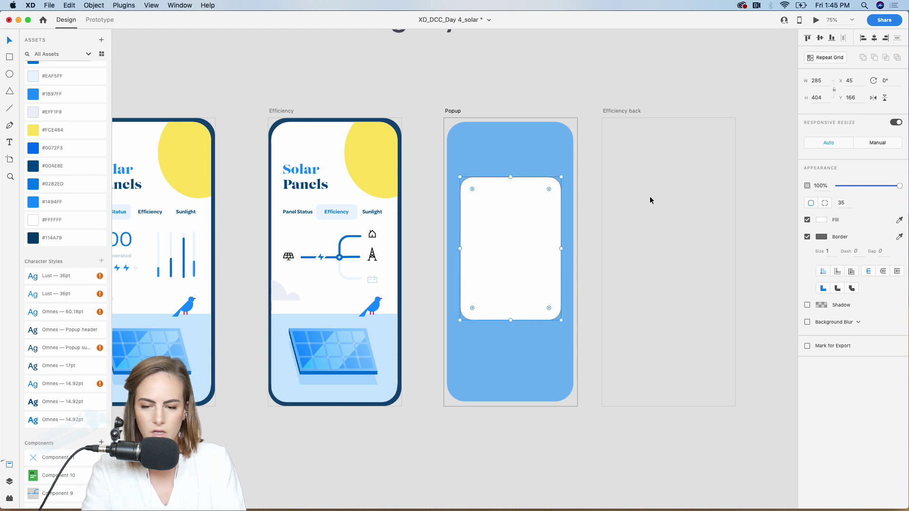
click(807, 237)
click(595, 88)
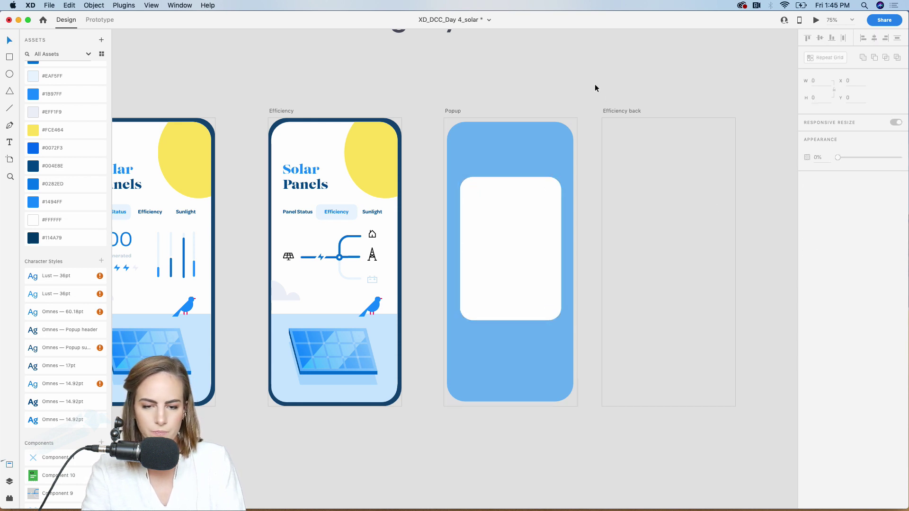
Center the white rounded card vertically on the Popup artboard.
click(536, 280)
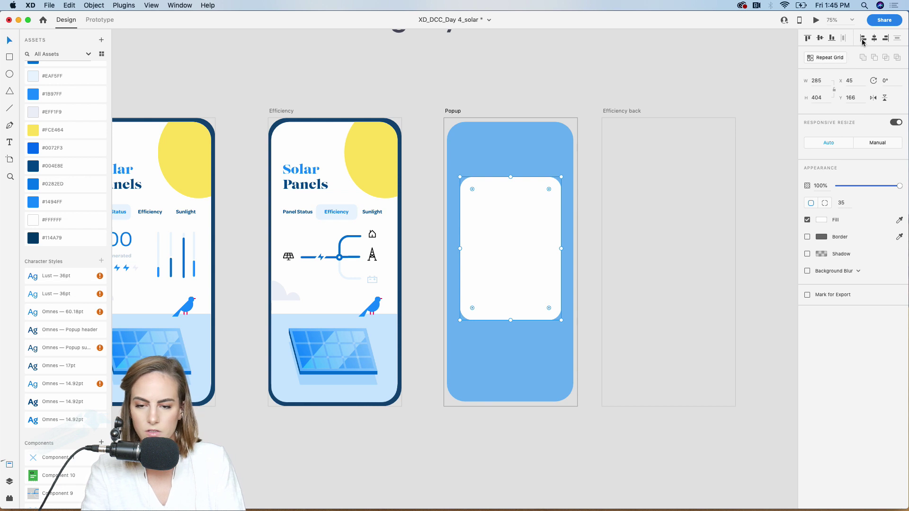
click(818, 38)
click(643, 55)
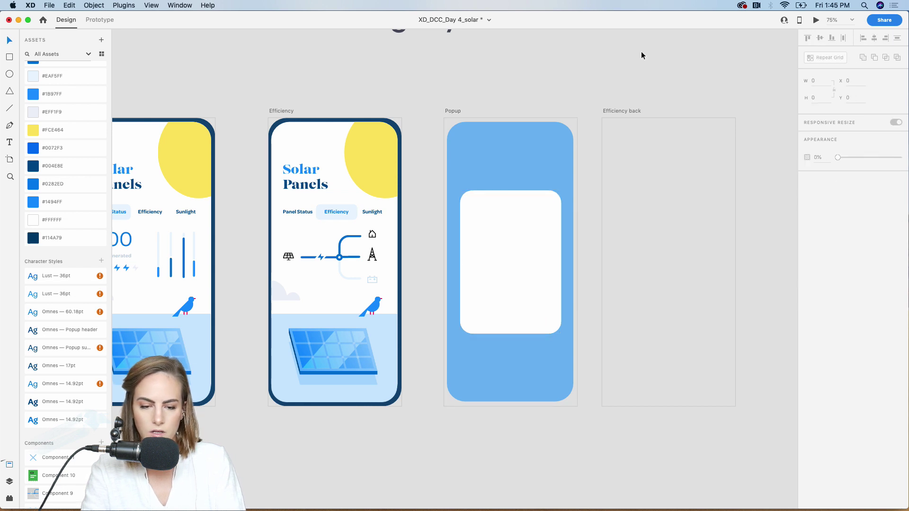
Place the close icon, Component 11, in the upper-right corner of the white card.
drag(52, 457, 547, 207)
click(477, 459)
click(572, 85)
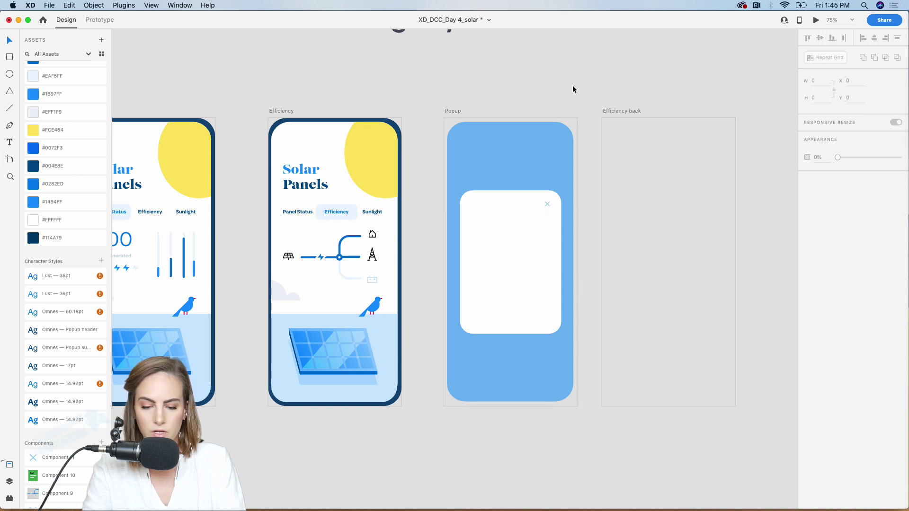
Place the green report icon, Component 10, centered near the top of the white card at X 161, Y 266.
key(super+1)
scroll(572, 88, right, 2)
scroll(573, 89, right, 1)
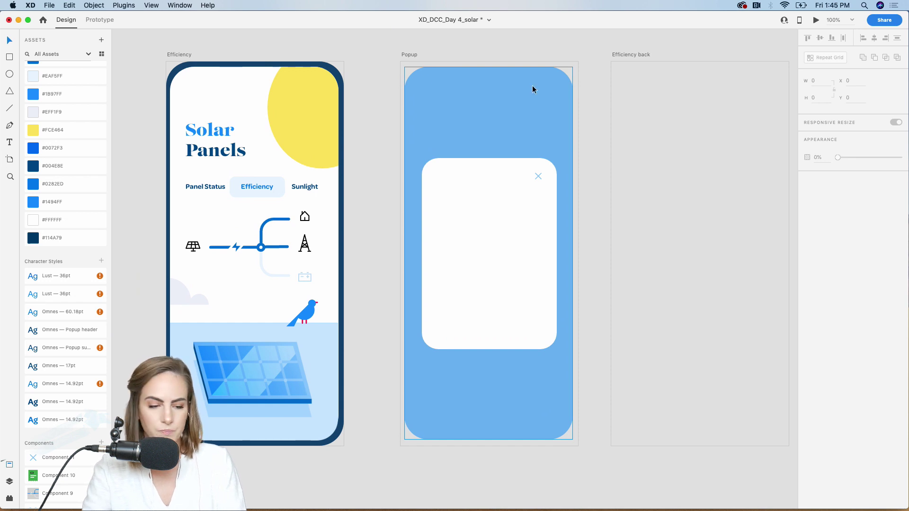
scroll(87, 391, down, 3)
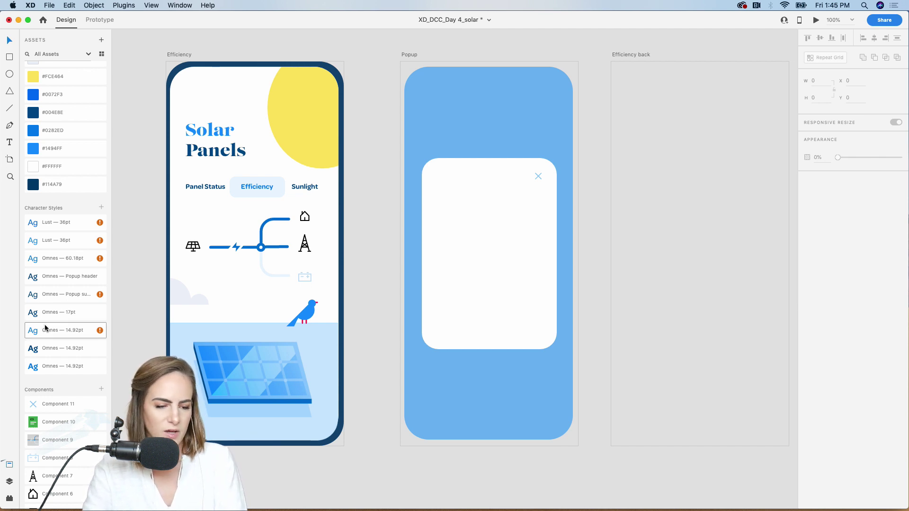
scroll(44, 356, down, 3)
drag(44, 357, 490, 203)
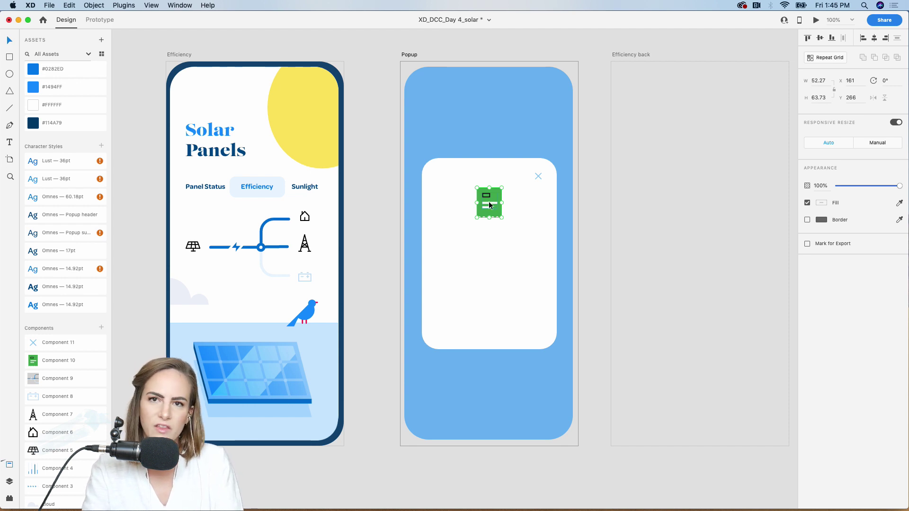
click(374, 215)
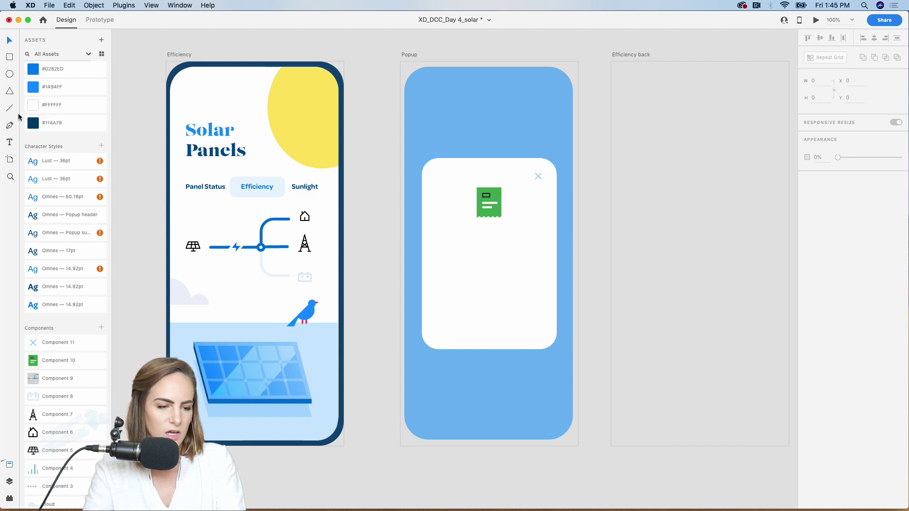
Add a text box reading "May Energy Report available" below the green icon and fit its fixed-size frame to the text, 173 by 174.
click(10, 142)
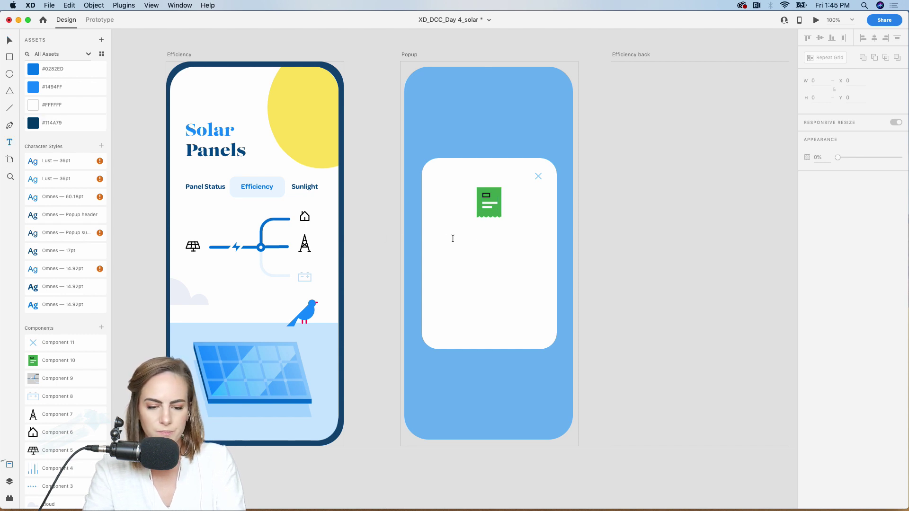
drag(444, 238, 542, 283)
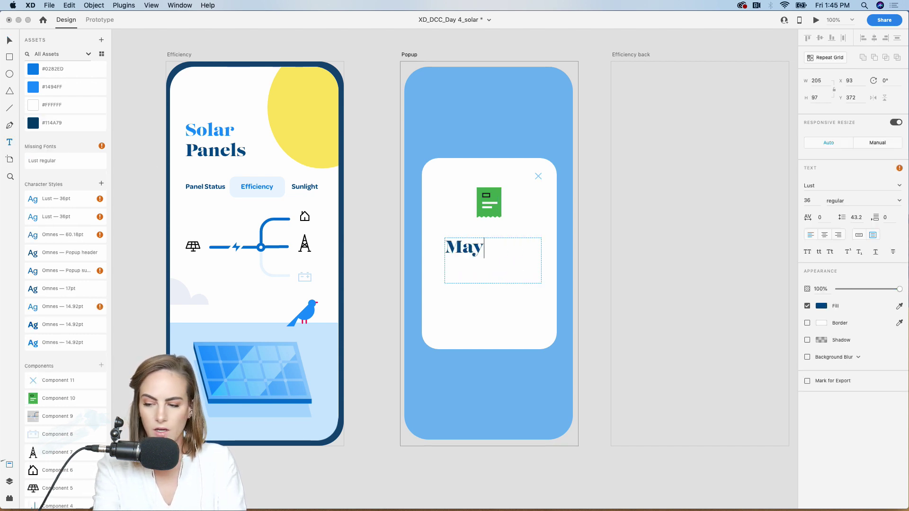
text(May Energy)
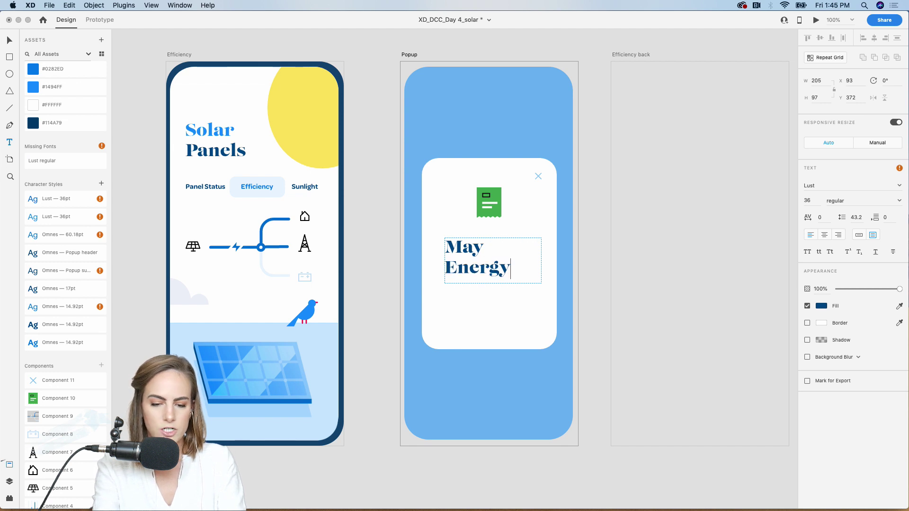
text( Report)
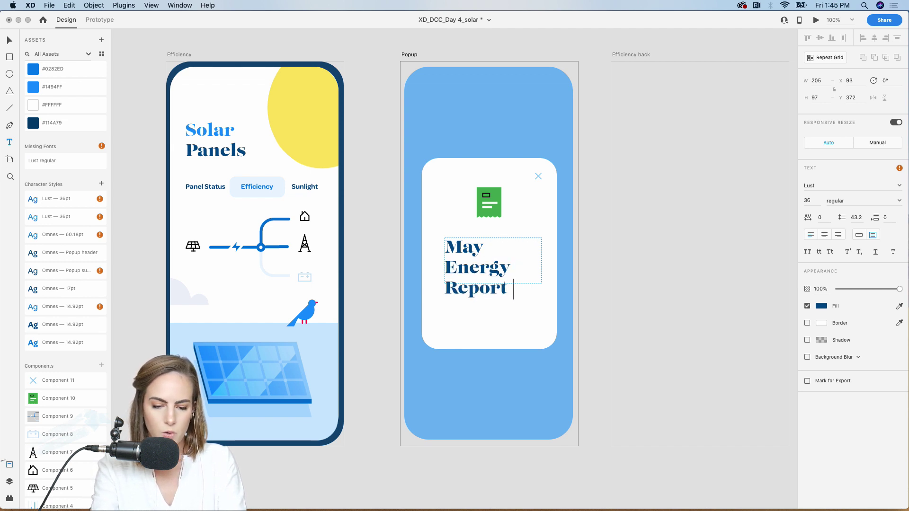
key(BackSpace)
key(BackSpace)
key(BackSpace)
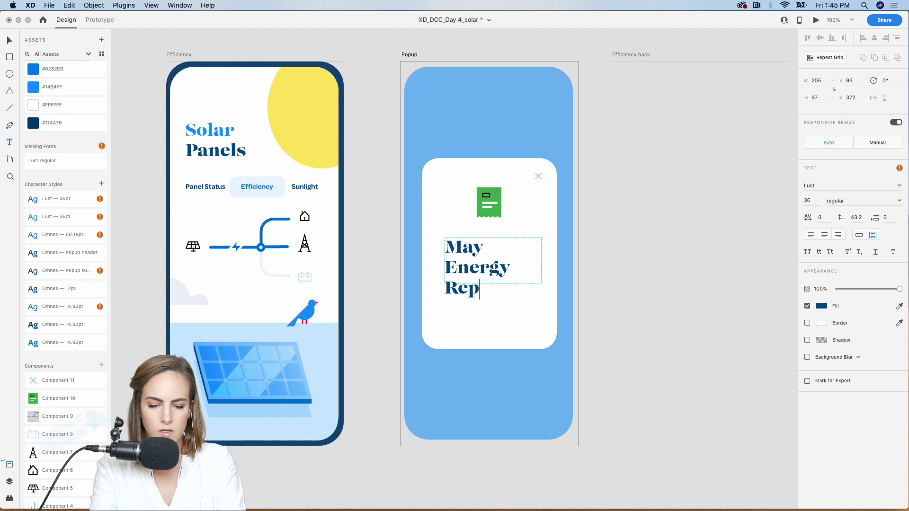
key(BackSpace)
key(BackSpace)
key(BackSpace)
text(Report available)
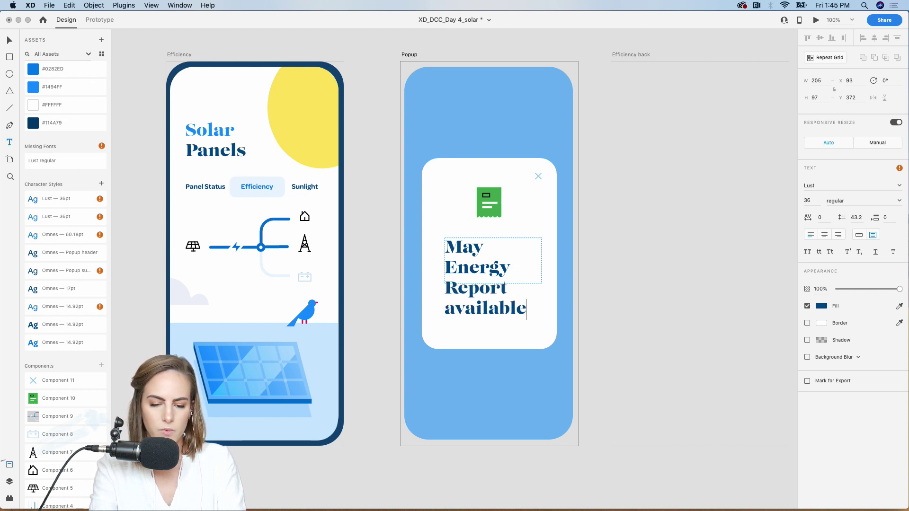
key(Escape)
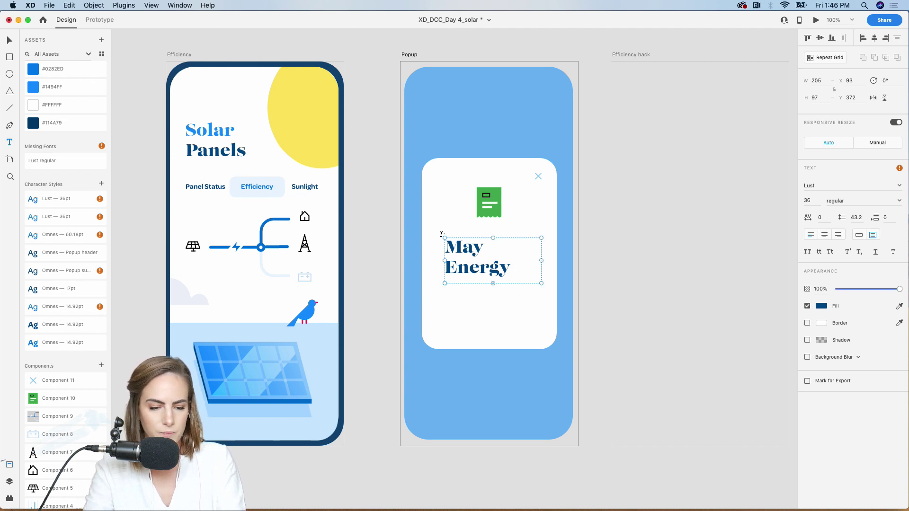
click(859, 235)
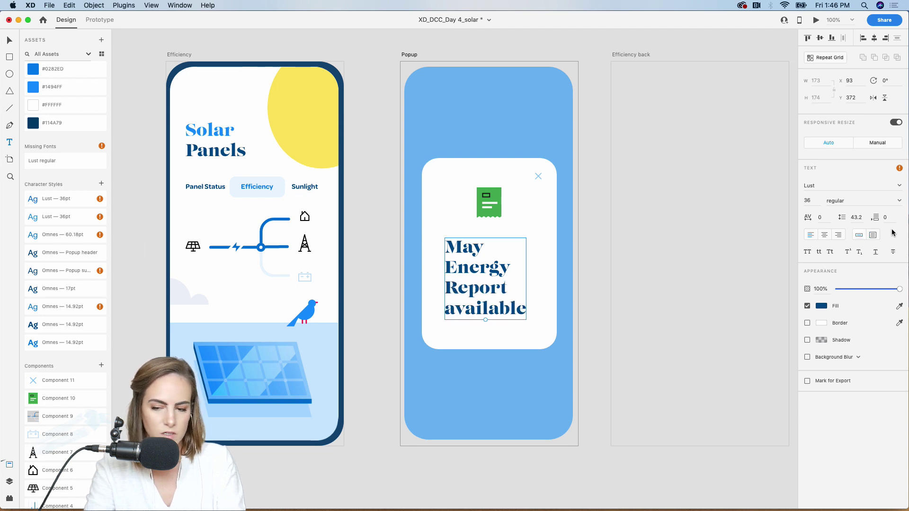
click(873, 237)
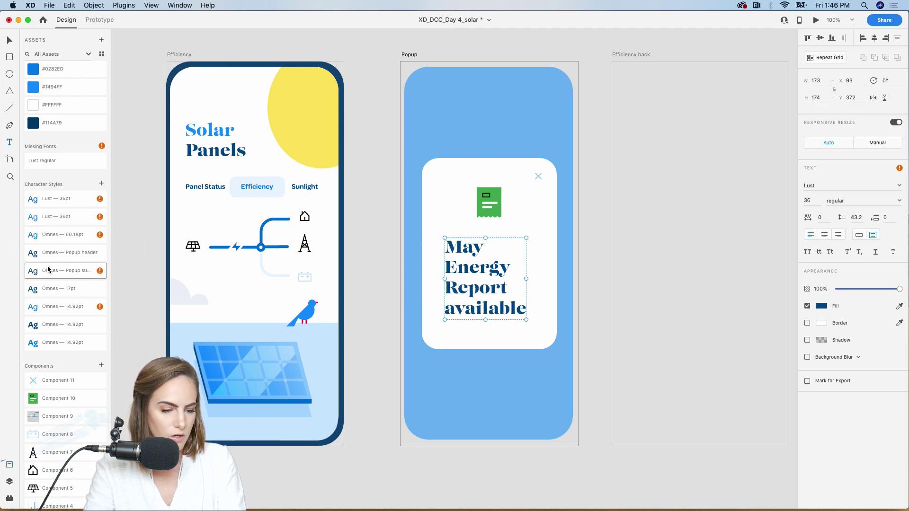
Try several saved Omnes character styles on the popup text and apply the Popup header style.
double_click(48, 234)
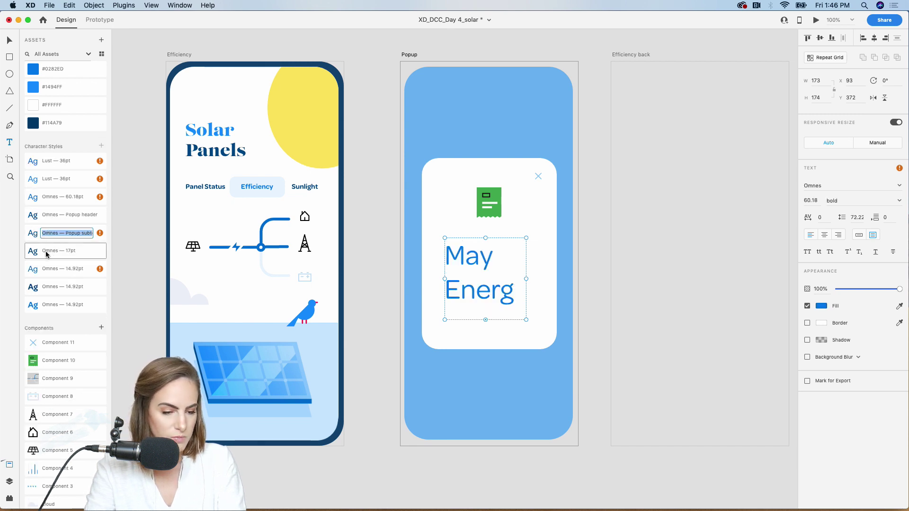
double_click(46, 251)
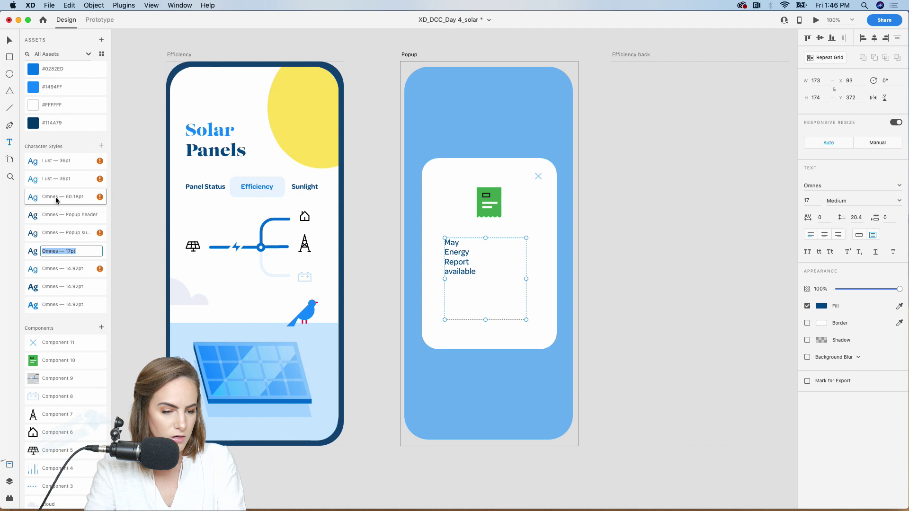
click(60, 292)
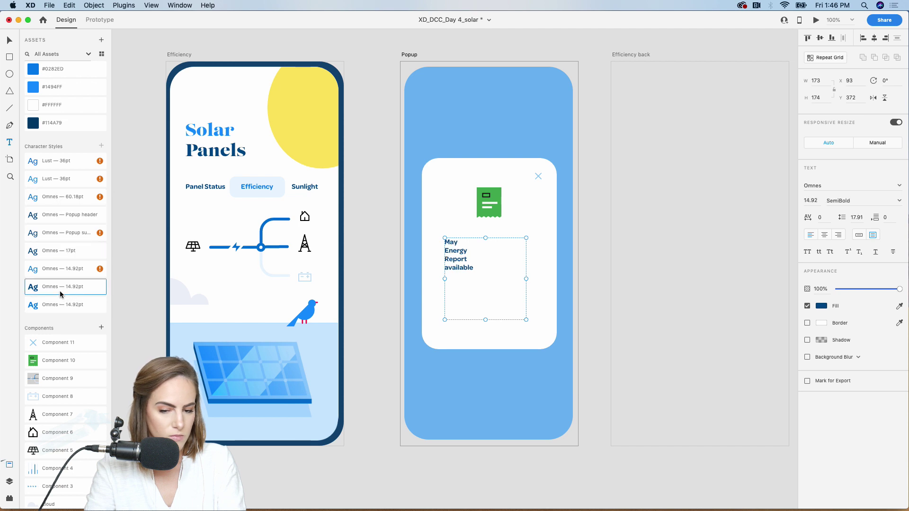
click(58, 250)
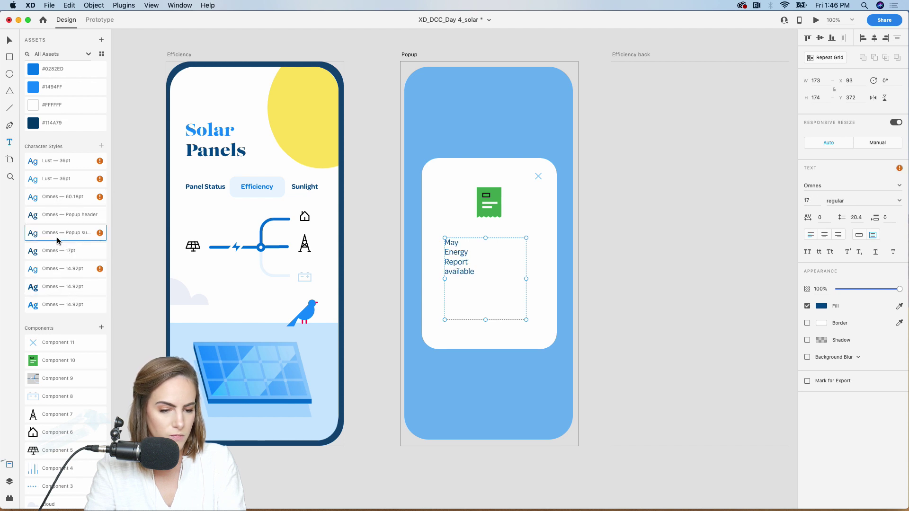
double_click(56, 215)
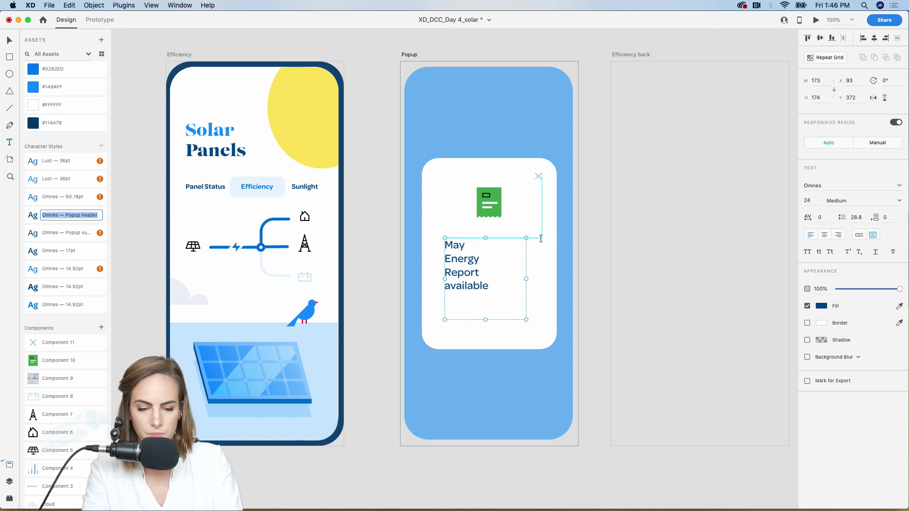
Widen the popup heading's text box to about 225 and center-align its text.
drag(526, 278, 549, 279)
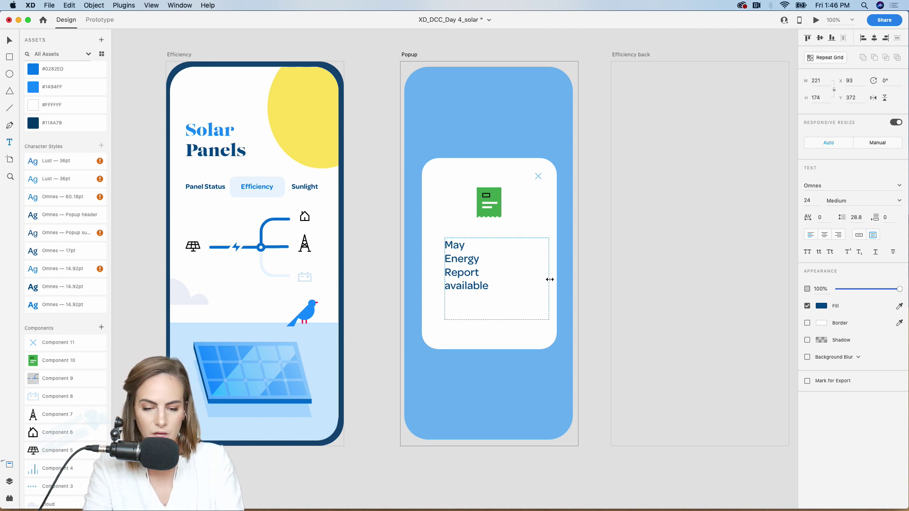
click(825, 235)
Remove the line breaks between the popup heading's words so the text wraps within its box.
double_click(493, 258)
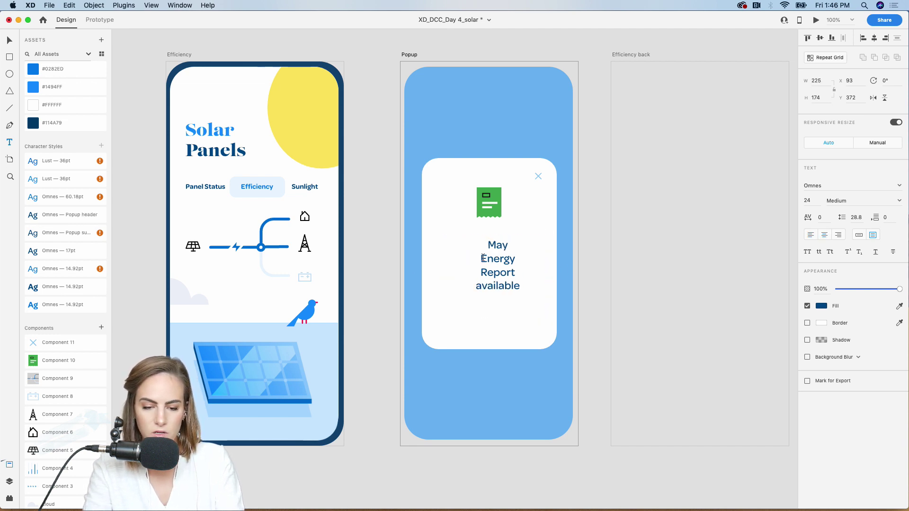
key(super+a)
key(BackSpace)
key(super+z)
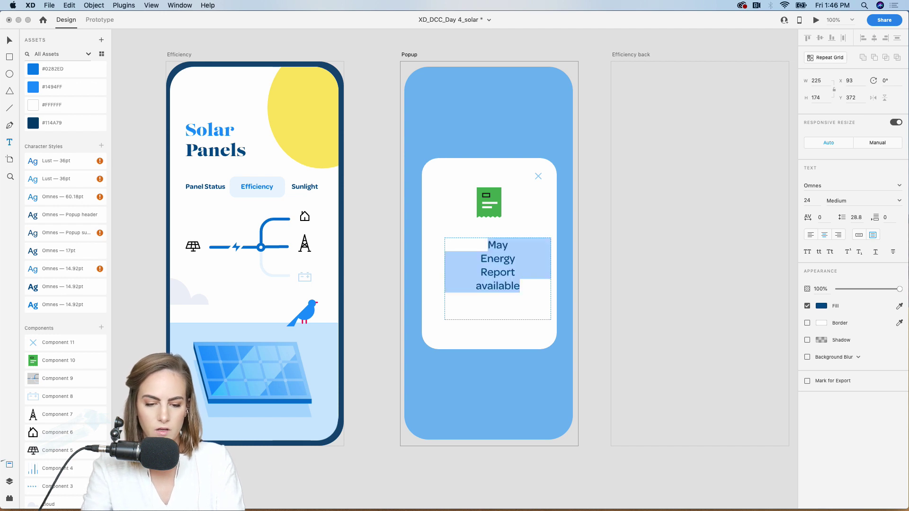
click(485, 256)
key(BackSpace)
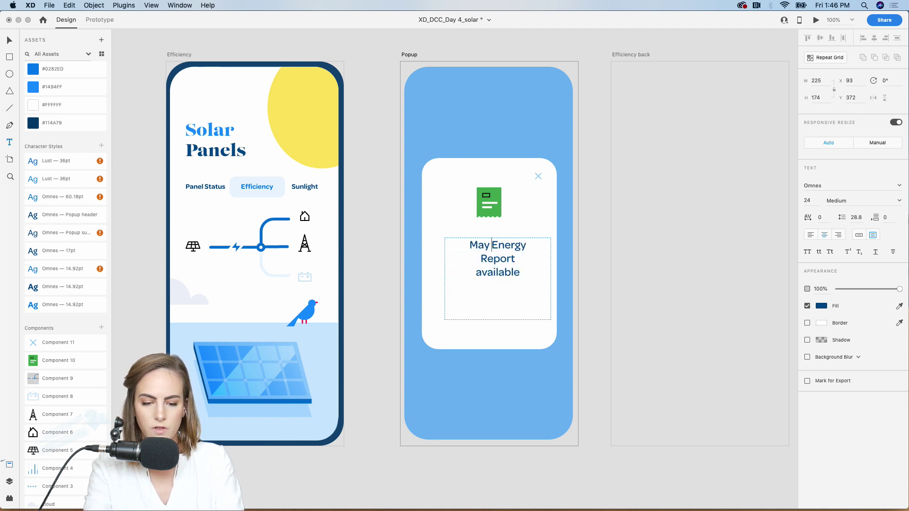
key(BackSpace)
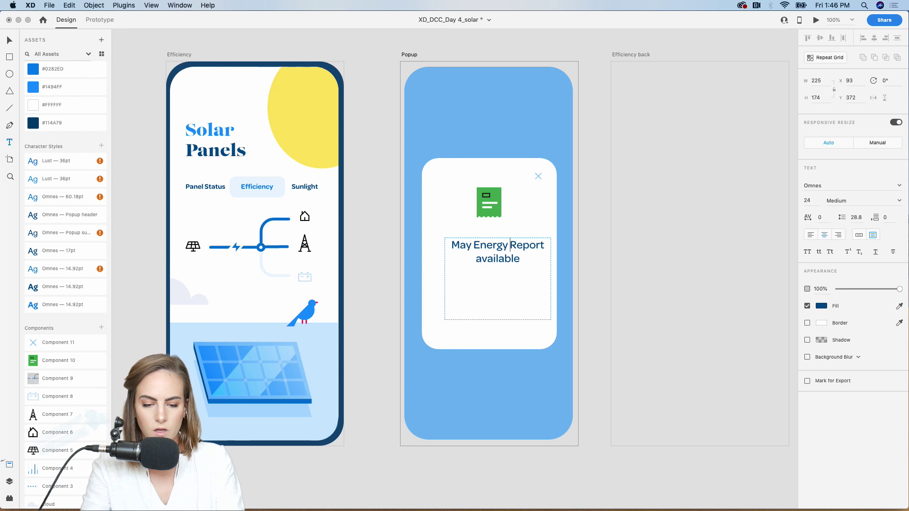
key(Delete)
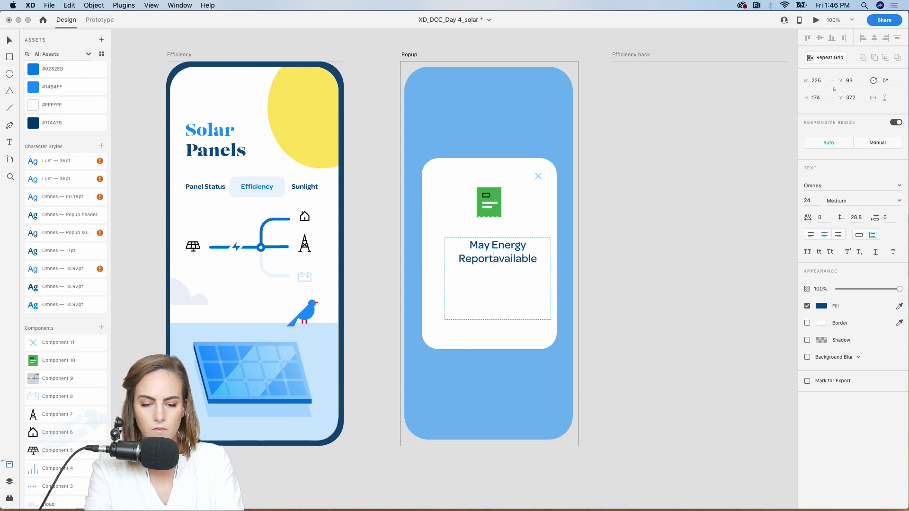
Resize the popup heading's text box to about 232 wide, with its left edge at X 59.
click(444, 281)
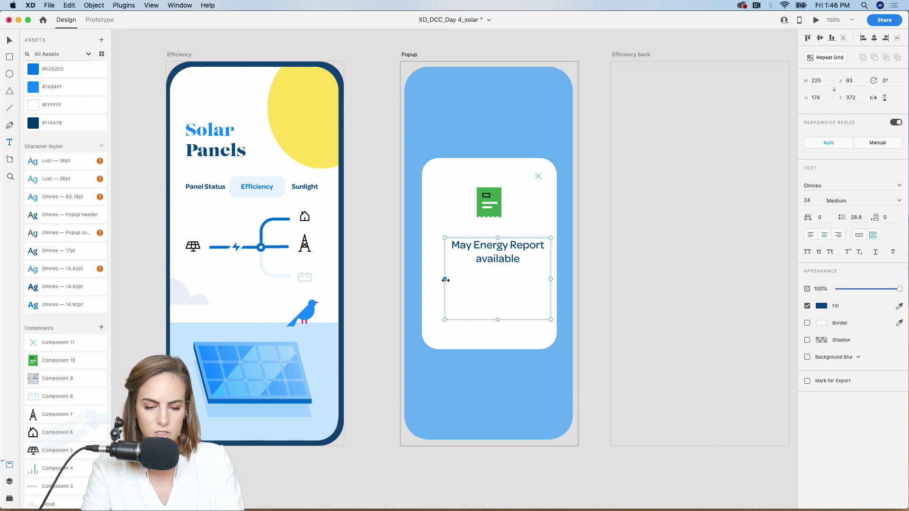
drag(445, 281, 428, 280)
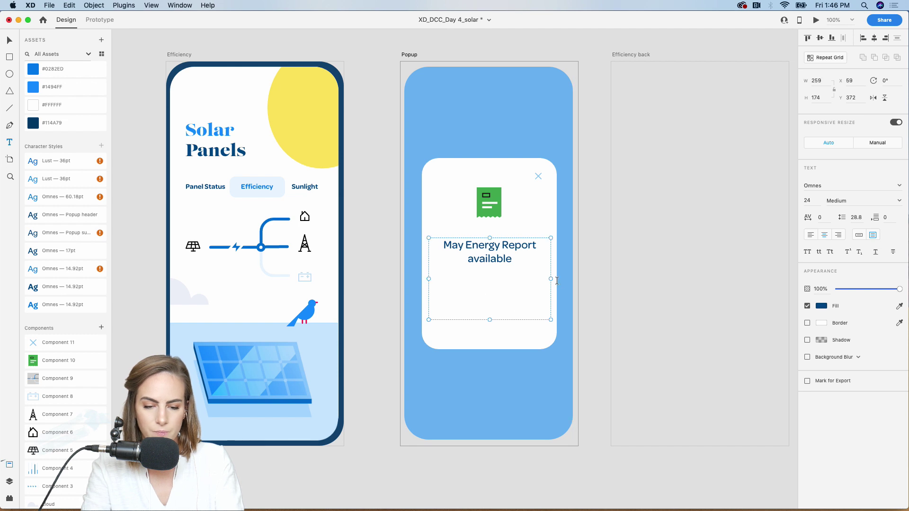
mouse_move(551, 280)
mouse_down()
mouse_move(513, 279)
mouse_move(539, 277)
mouse_up()
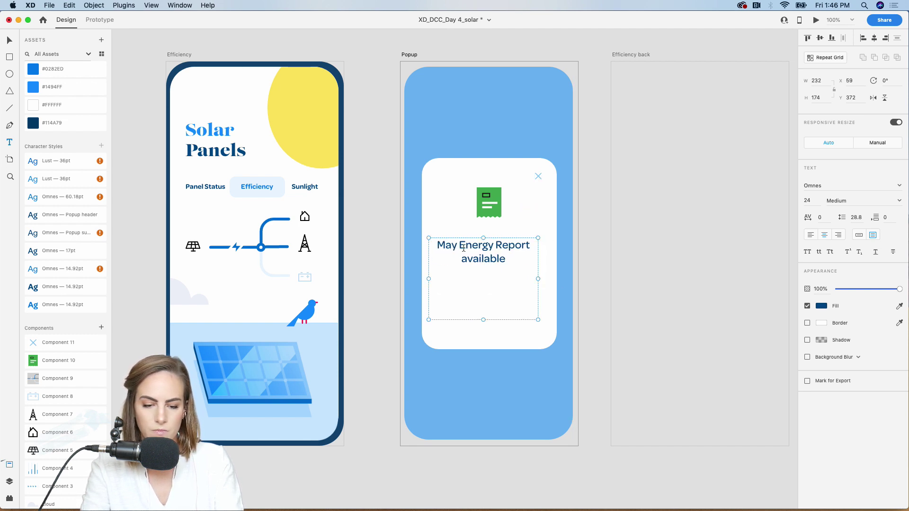
Insert "now" before "available" so the popup heading reads "May Energy Report now available".
key(Escape)
double_click(462, 256)
text(now)
key(cmd+z)
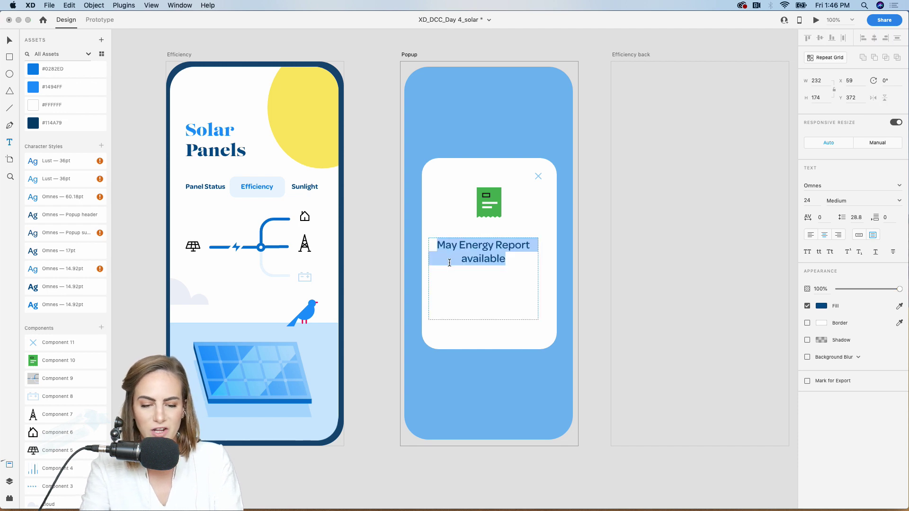
click(463, 261)
text(now)
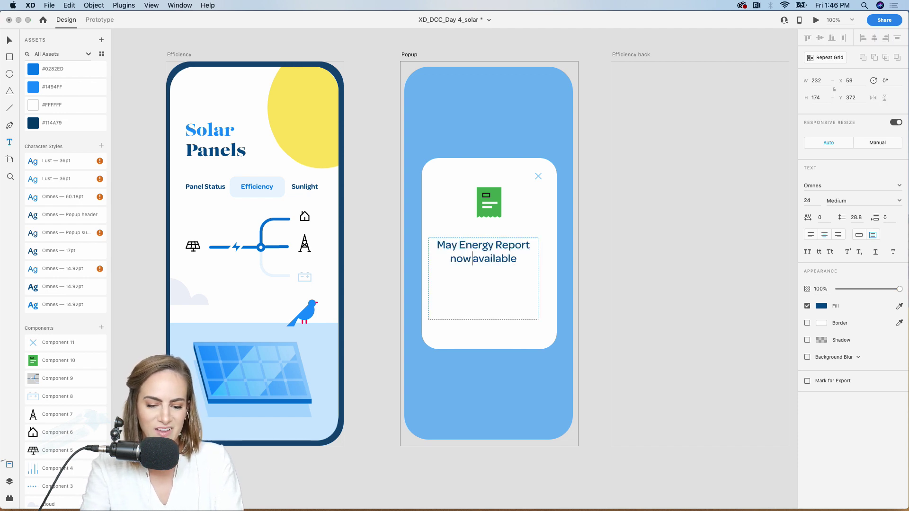
click(7, 35)
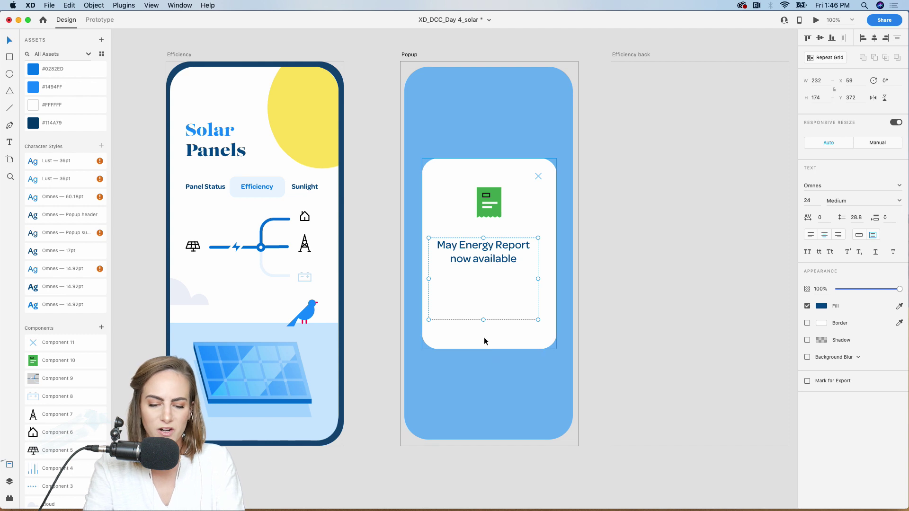
Duplicate the popup heading below itself and change the copy's text to "This report tells you how much energy your solar panels have created in May.".
drag(483, 320, 489, 353)
drag(509, 304, 508, 289)
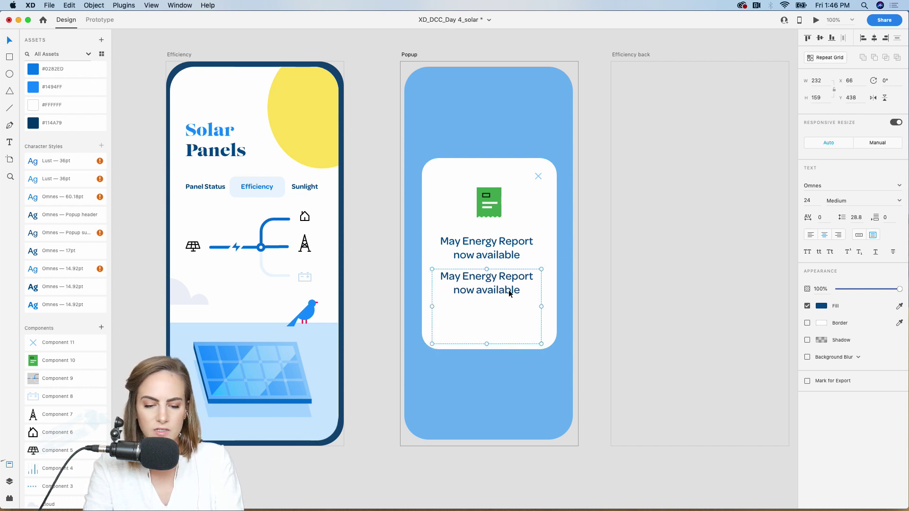
double_click(508, 290)
text(Th)
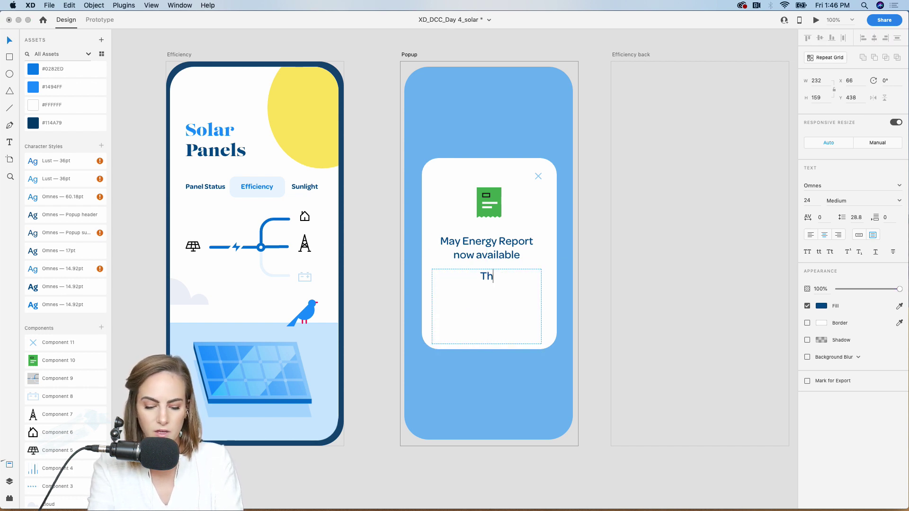
text(is report tells y)
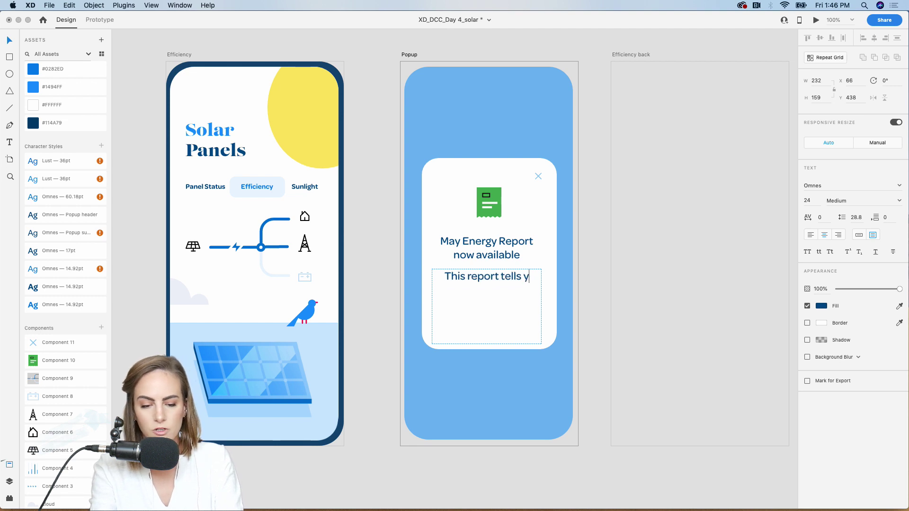
text(ou how much energy )
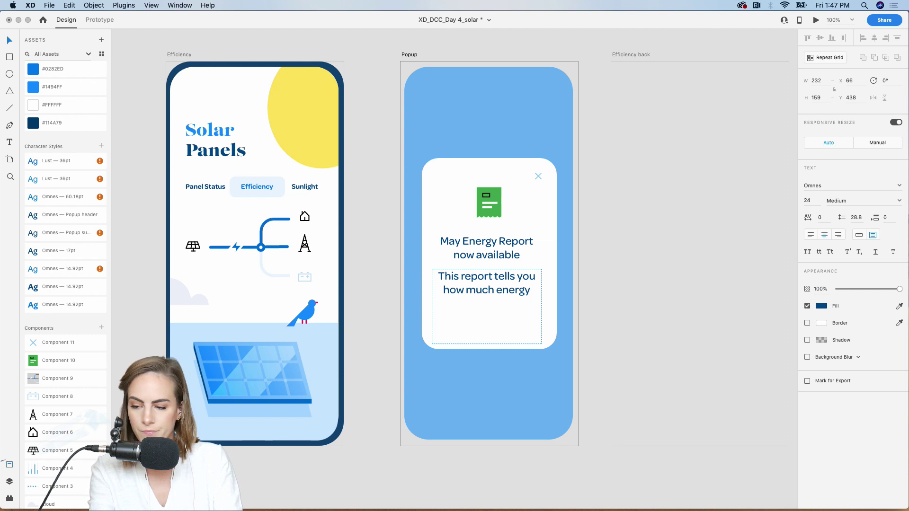
text(your solar p)
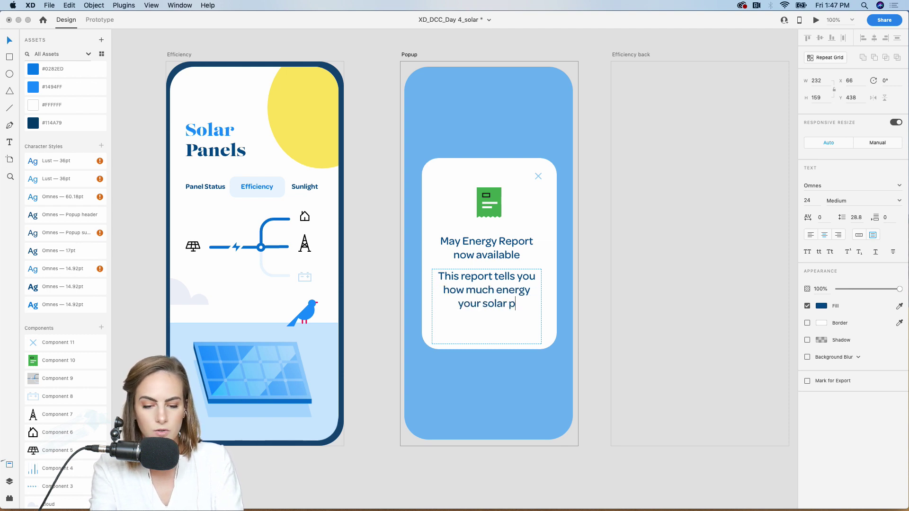
text(anels have cr)
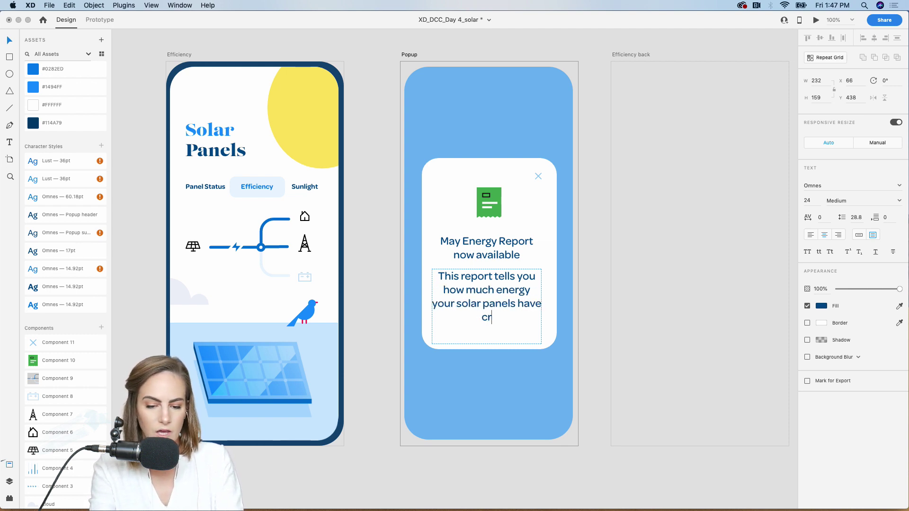
text(eated in May.)
key(Escape)
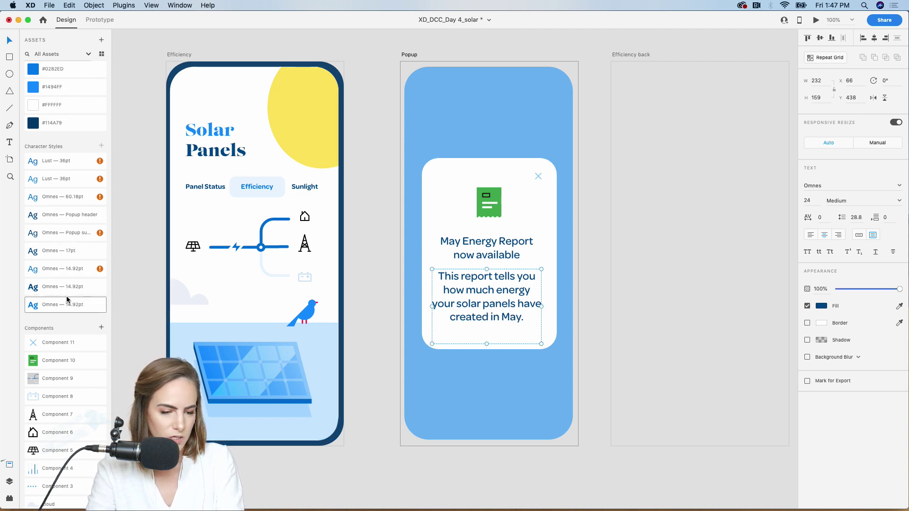
Apply the size 17 regular Omnes popup subtext character style to the popup description and set its opacity to 40%.
double_click(67, 269)
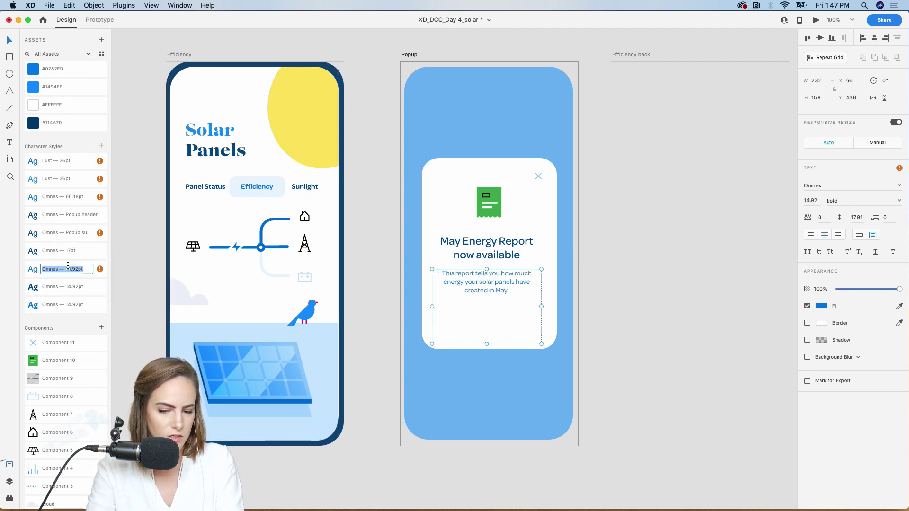
double_click(62, 233)
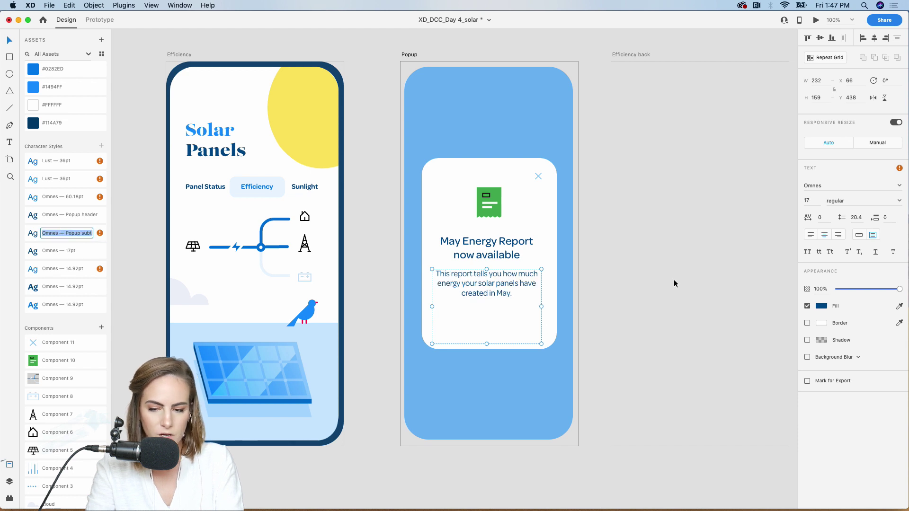
click(598, 258)
click(508, 285)
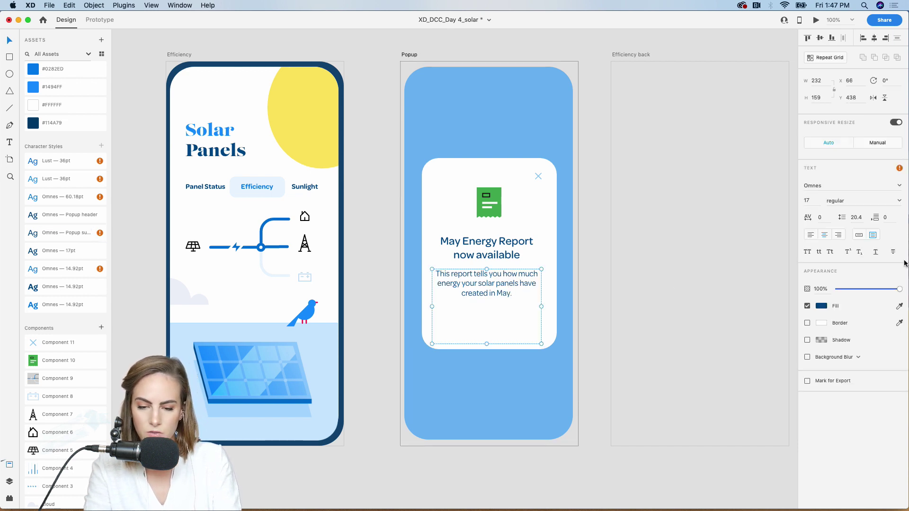
drag(867, 289, 863, 292)
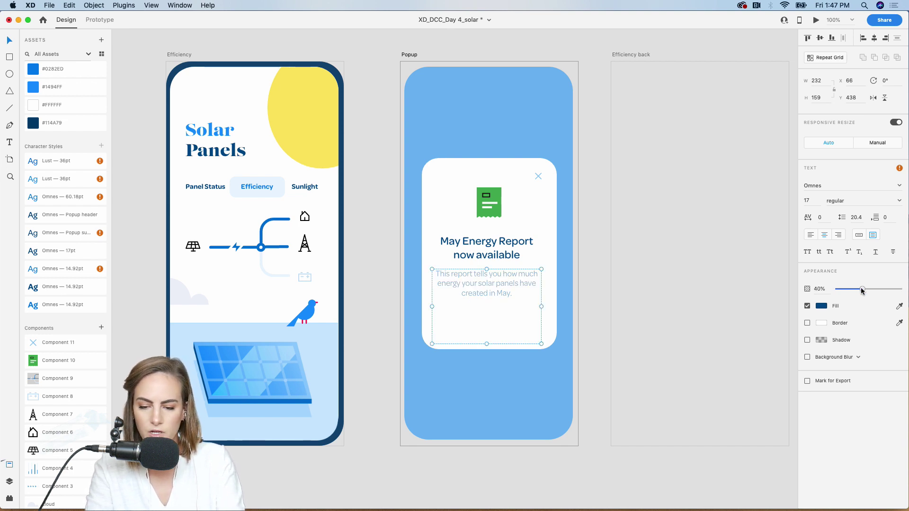
Narrow the popup description's text box to 225 wide from its left edge and nudge the popup heading up to Y 363.
drag(432, 308, 435, 307)
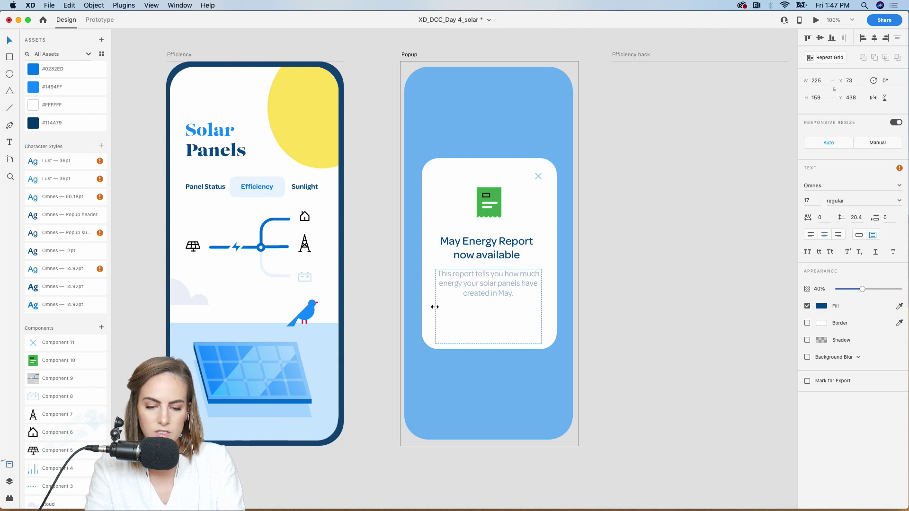
click(383, 307)
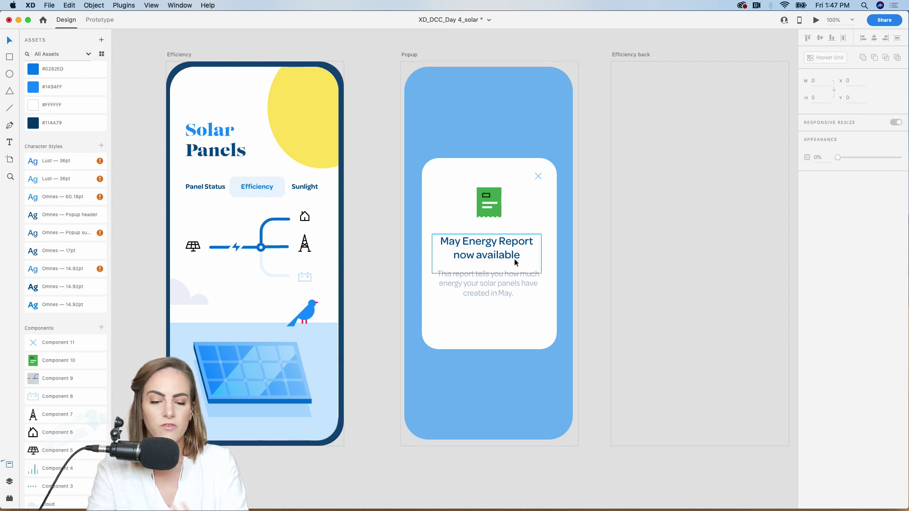
drag(505, 256, 503, 256)
click(385, 287)
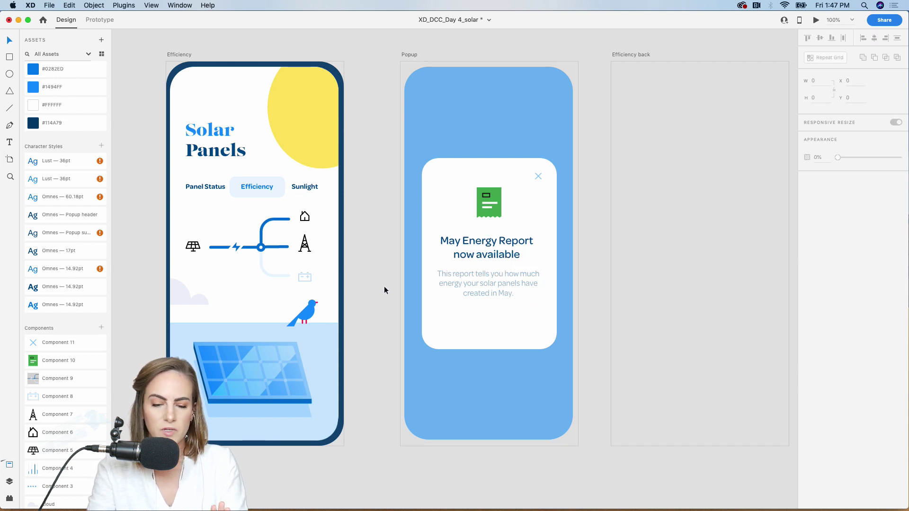
Try left alignment on the text of both the popup heading and the description.
click(469, 255)
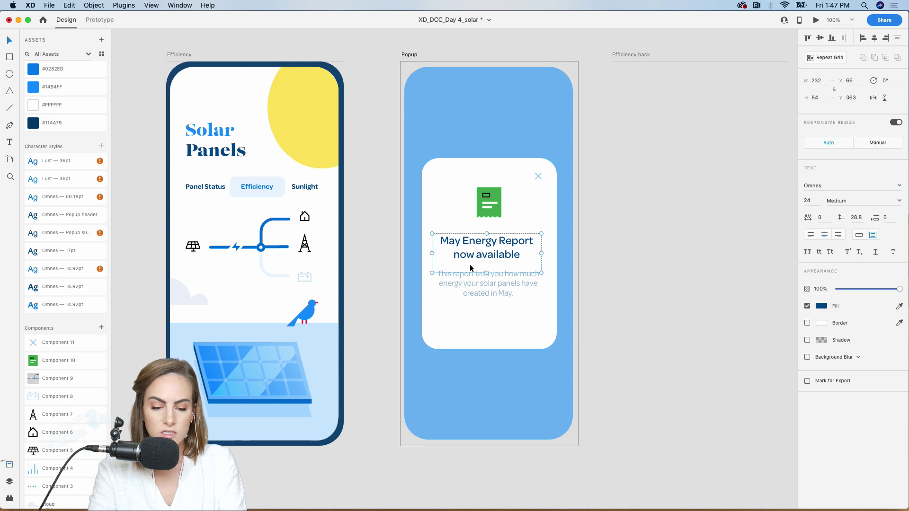
shift+click(488, 289)
click(810, 235)
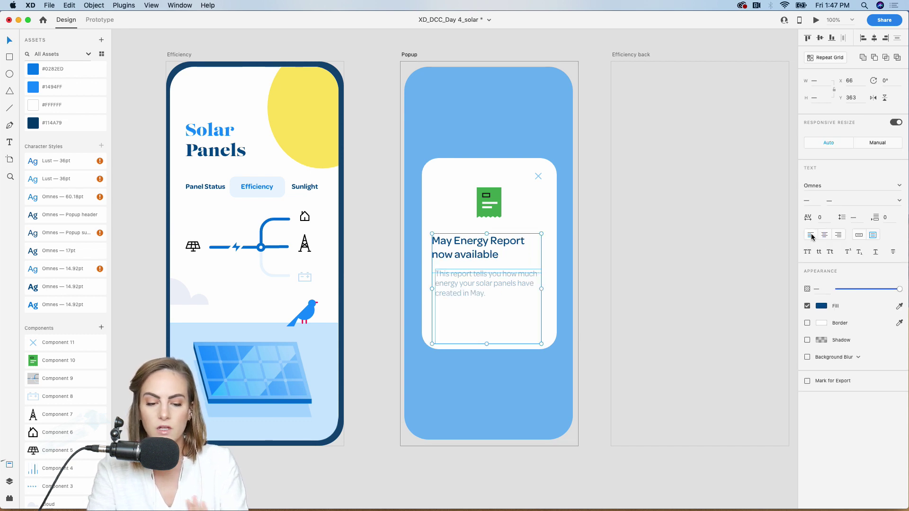
click(367, 236)
key(super+2)
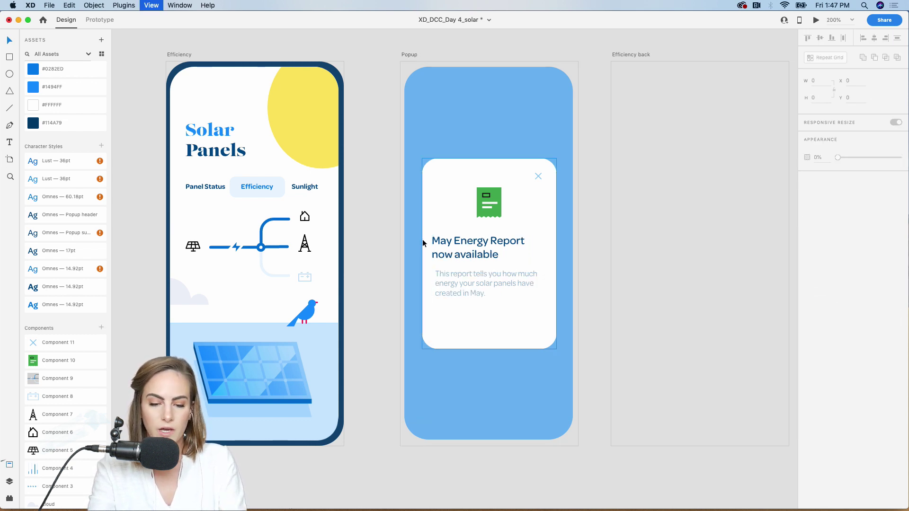
Return the popup heading and description text to center alignment.
click(413, 209)
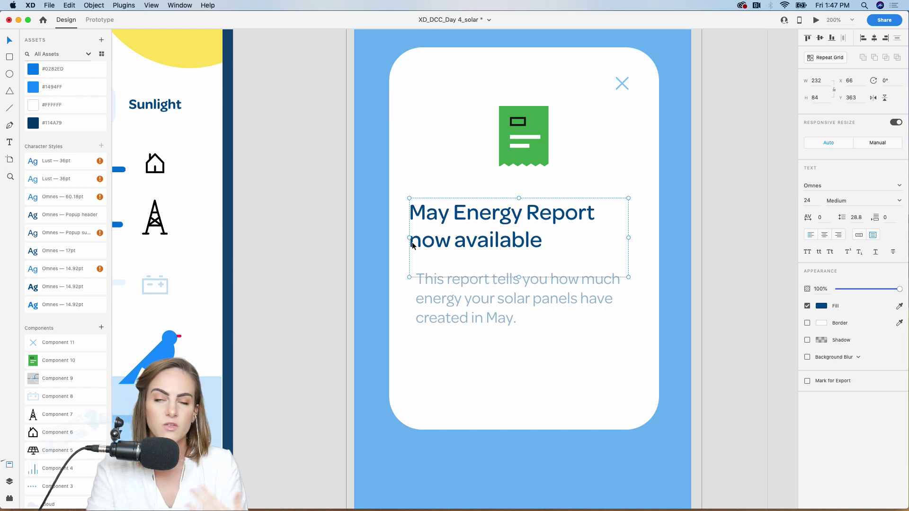
shift+click(486, 306)
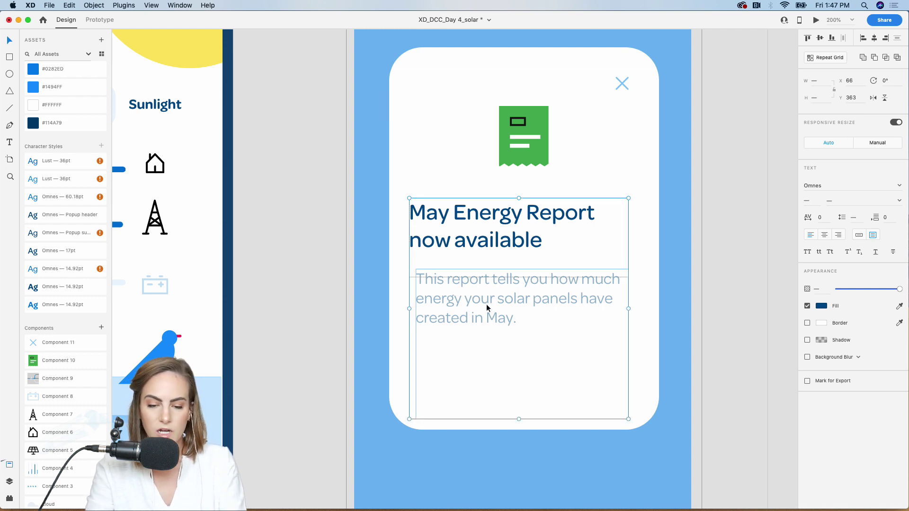
click(825, 237)
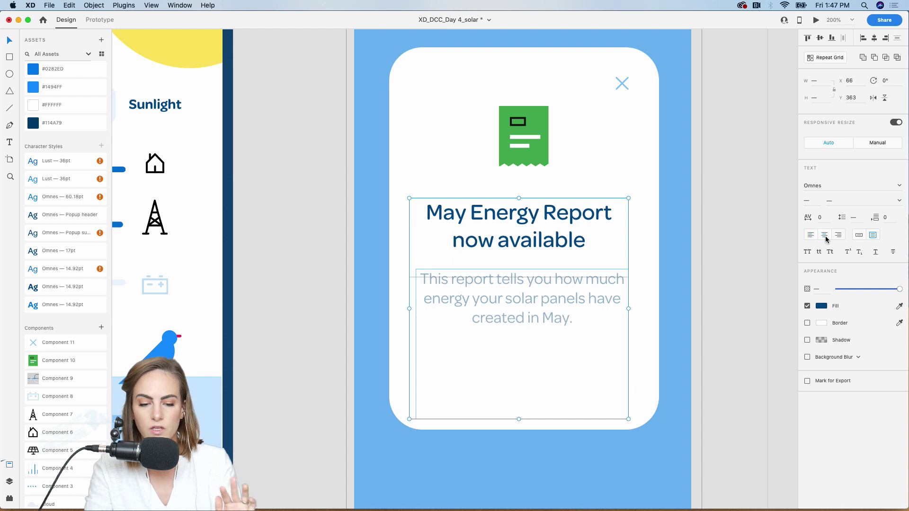
click(314, 234)
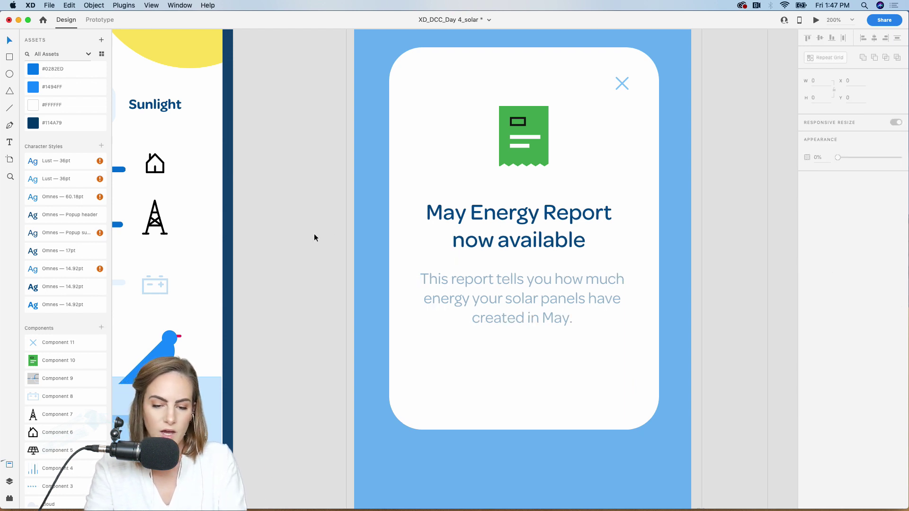
Copy the Efficiency button from the Efficiency artboard to the Popup artboard and place it centered below the description on the white card.
key(super+1)
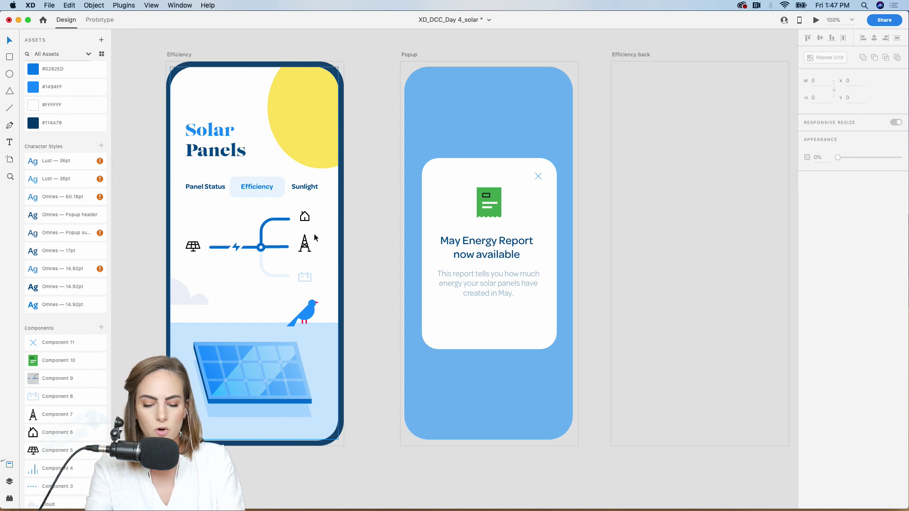
key(super+2)
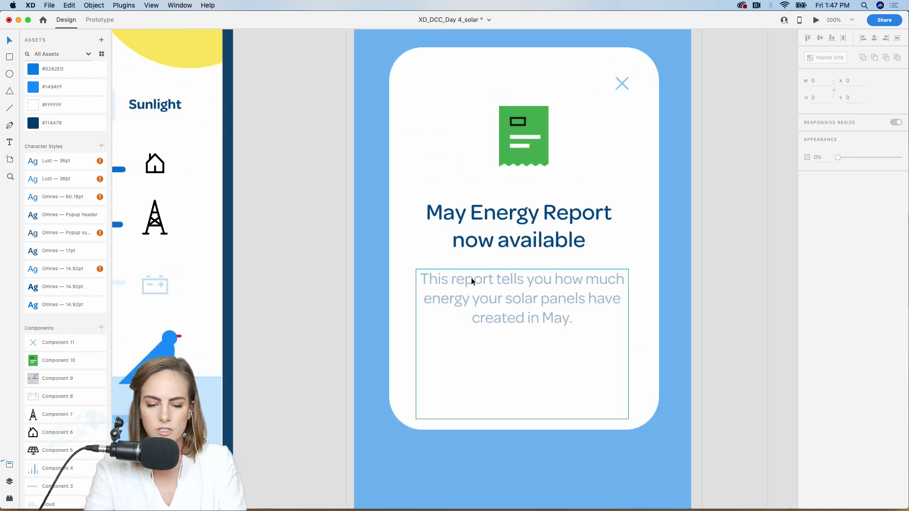
key(super+1)
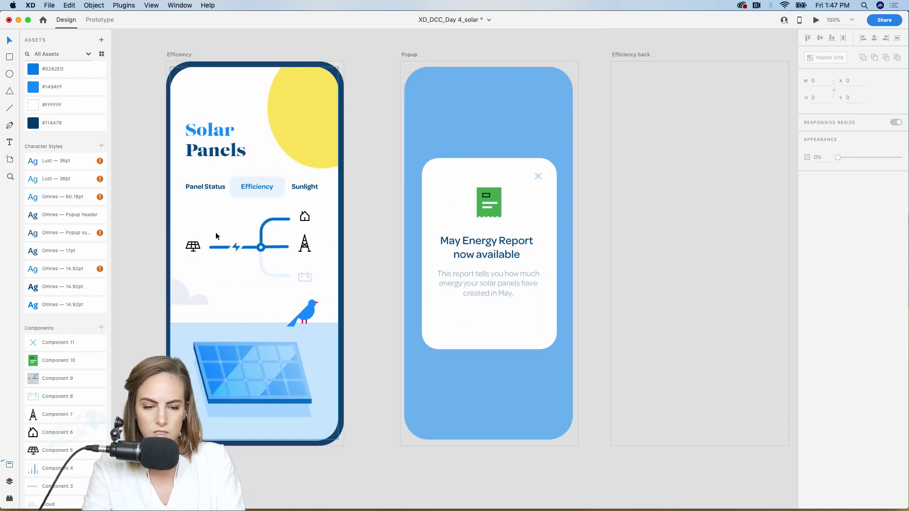
click(284, 187)
key(super+c)
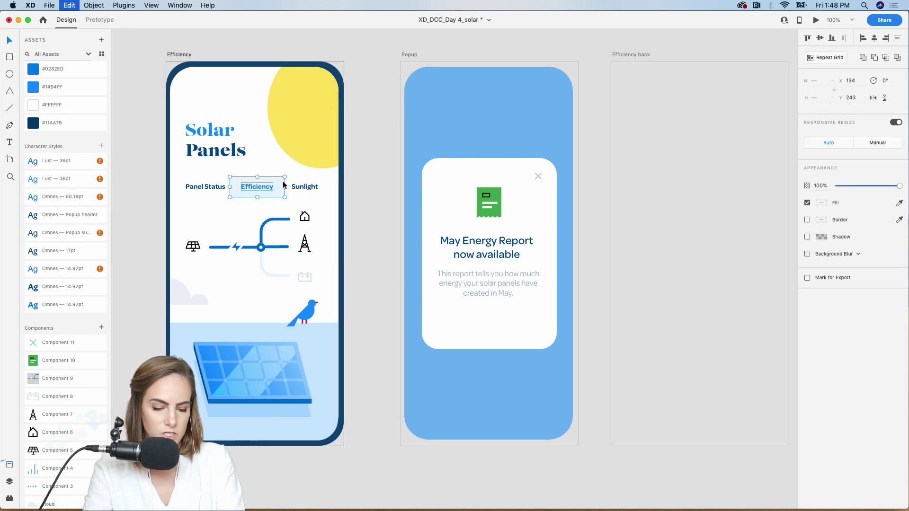
key(super+v)
drag(494, 197, 495, 296)
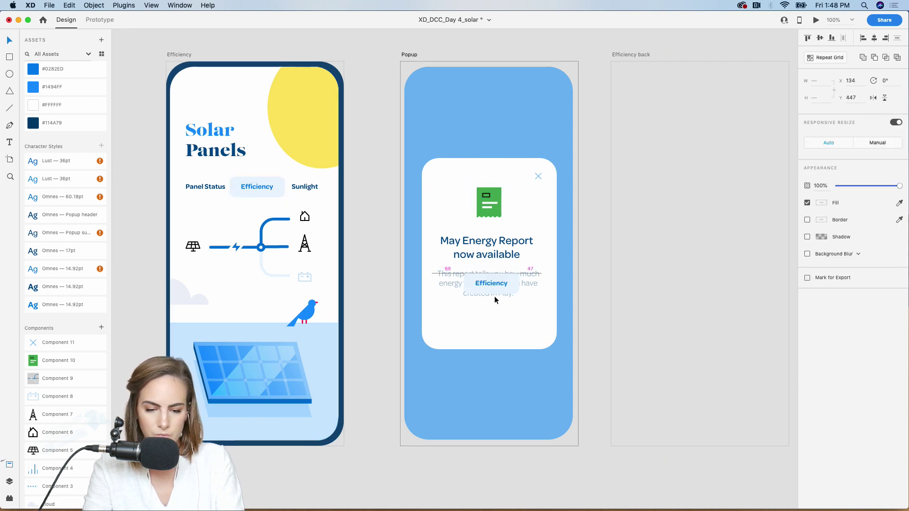
drag(494, 329, 490, 328)
click(373, 334)
Change the copied button's label to "View Report" and center the label on the button.
double_click(502, 322)
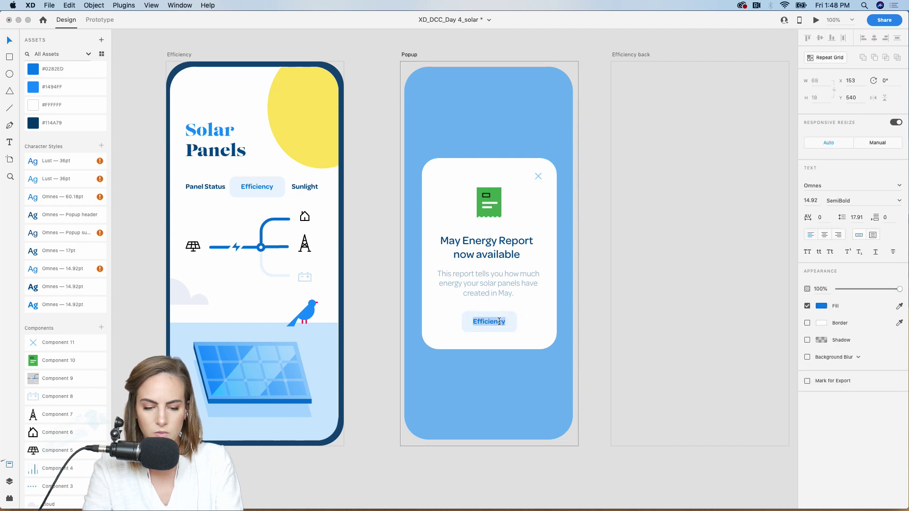
text(V)
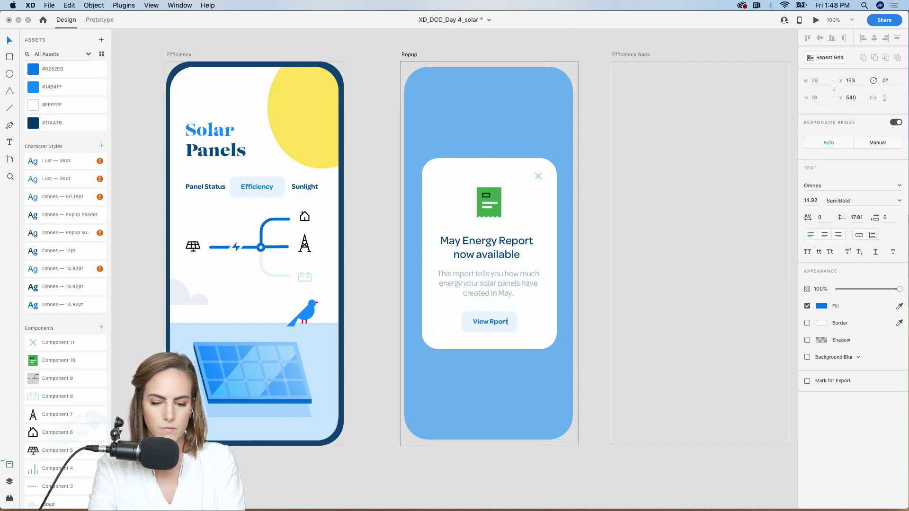
text(iew Report)
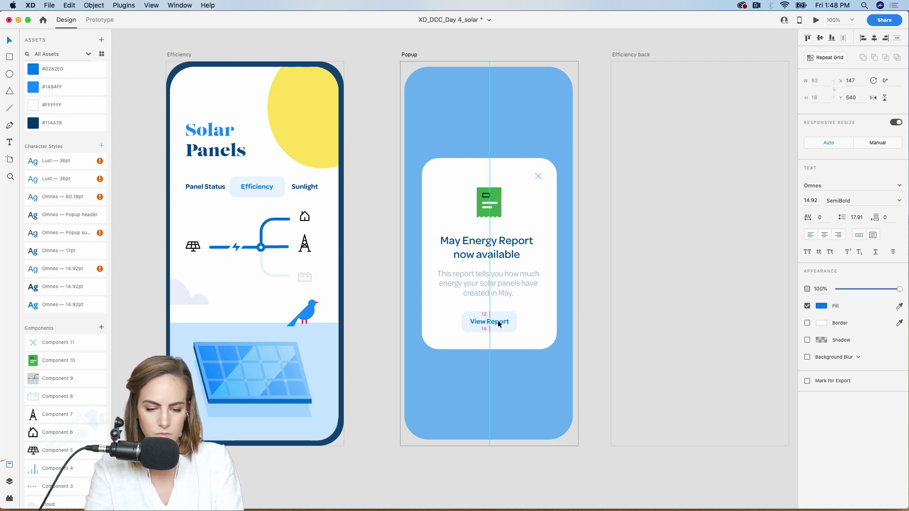
Widen the View Report button's background rectangle on both sides to 136, with its left edge at X 118, and select the button's label.
click(474, 321)
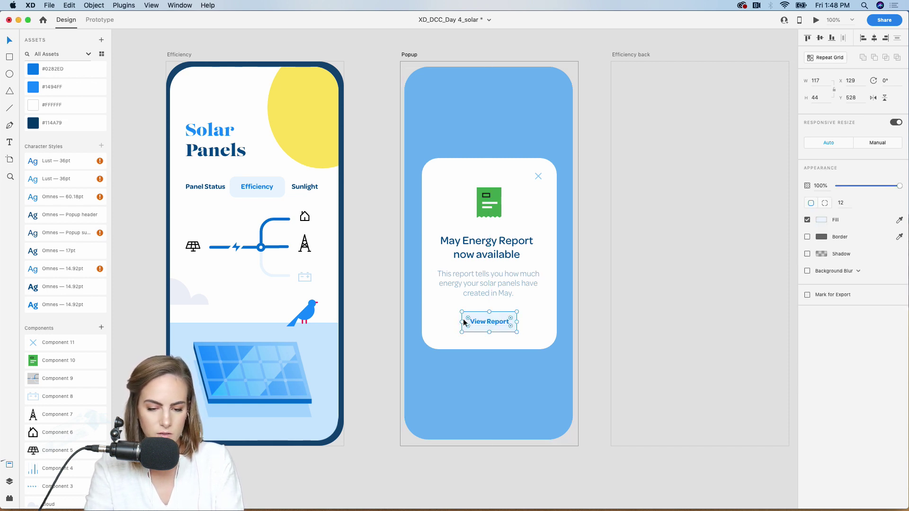
scroll(463, 319, up, 6)
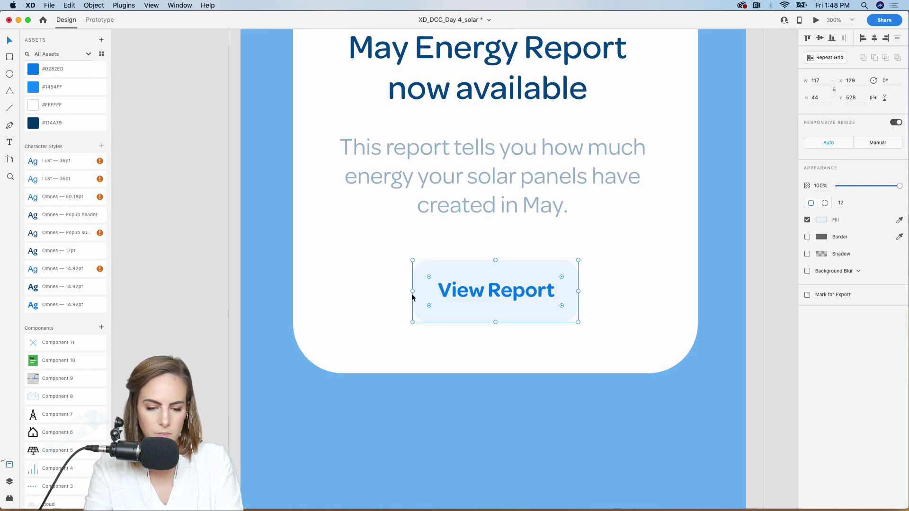
drag(411, 290, 397, 291)
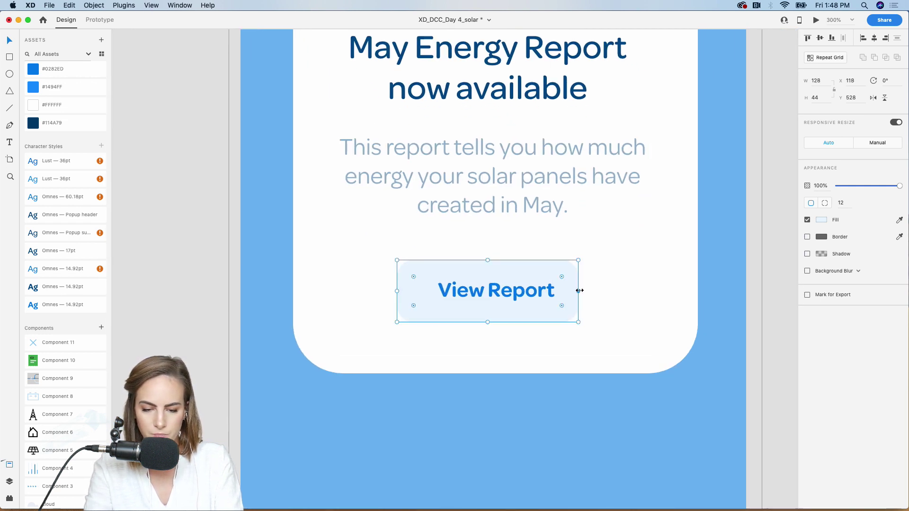
drag(578, 291, 589, 291)
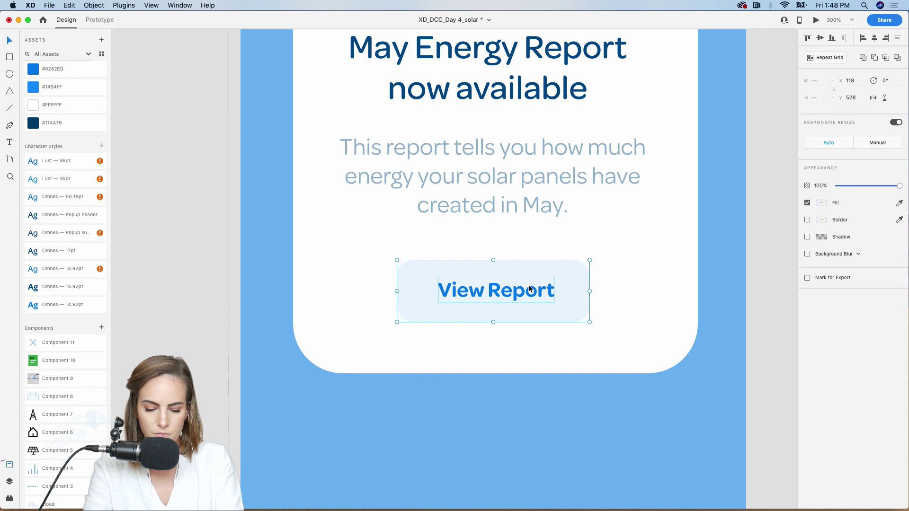
key(super+1)
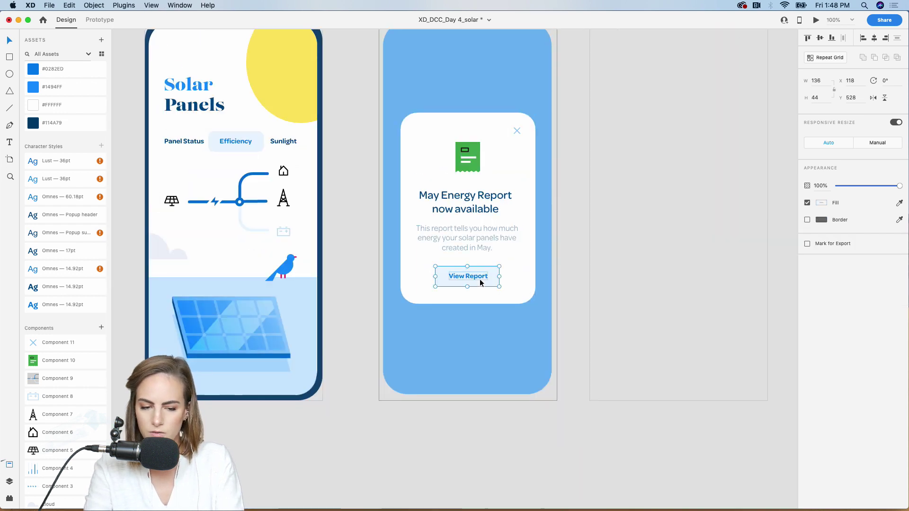
double_click(479, 277)
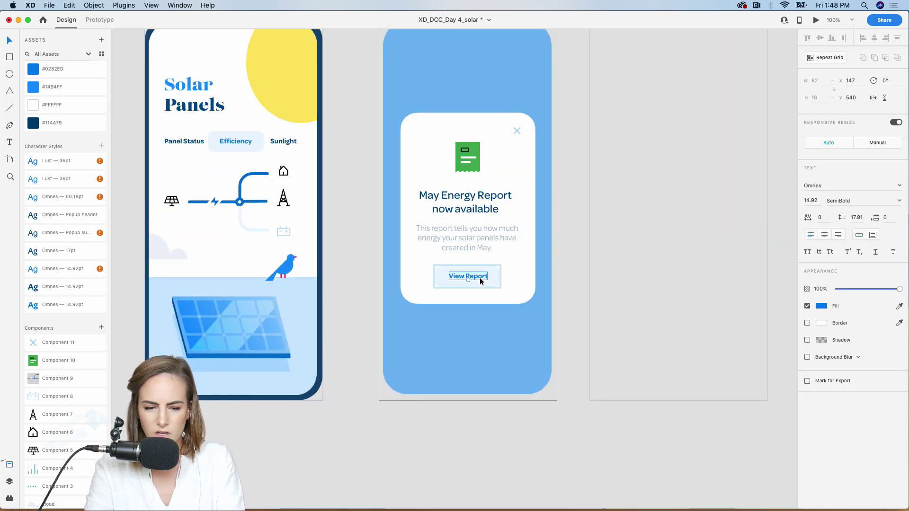
Set the View Report button label's font weight to Medium.
click(899, 200)
click(841, 220)
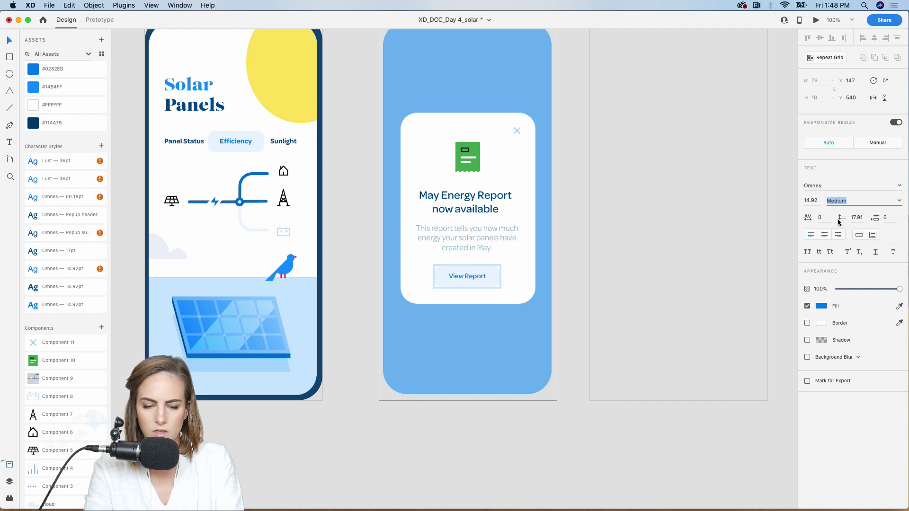
click(566, 181)
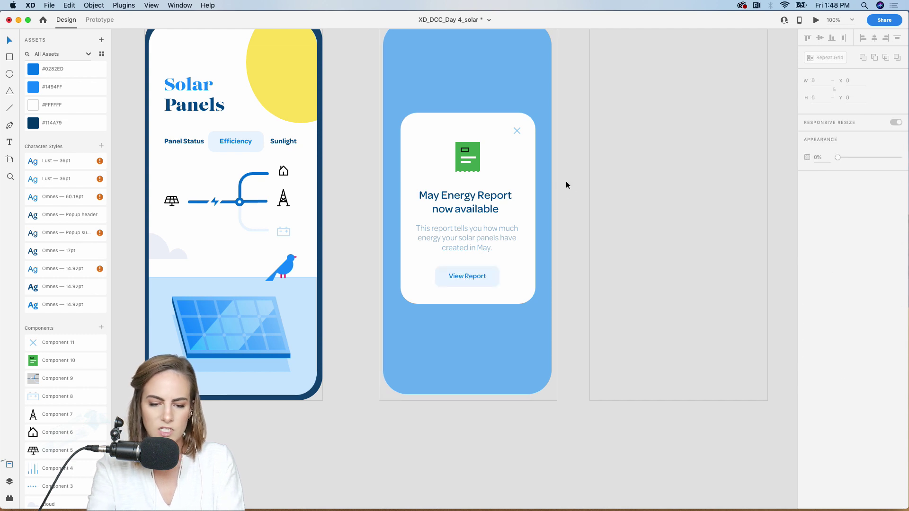
scroll(566, 181, up, 2)
drag(564, 334, 402, 132)
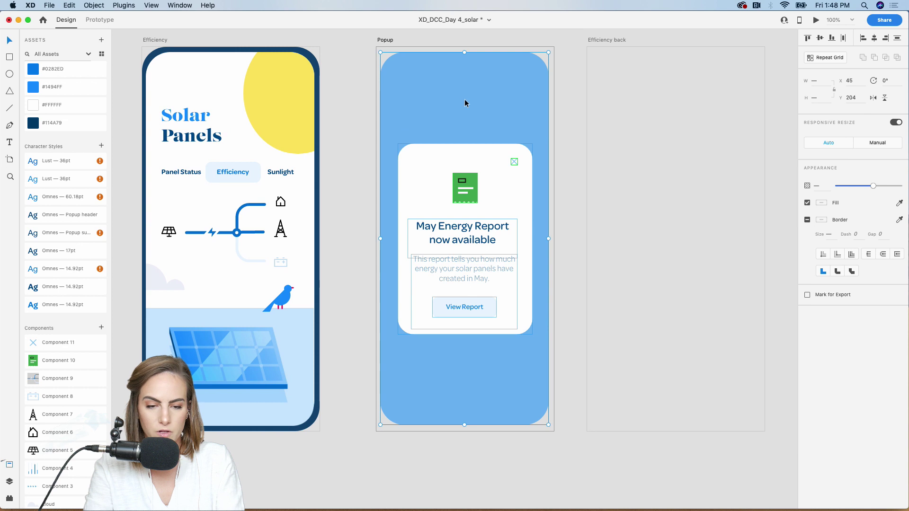
click(570, 82)
Preview the prototype in an enlarged window from Solar Home, go to Efficiency, wait for the timed popup, and close the preview.
key(super+minus)
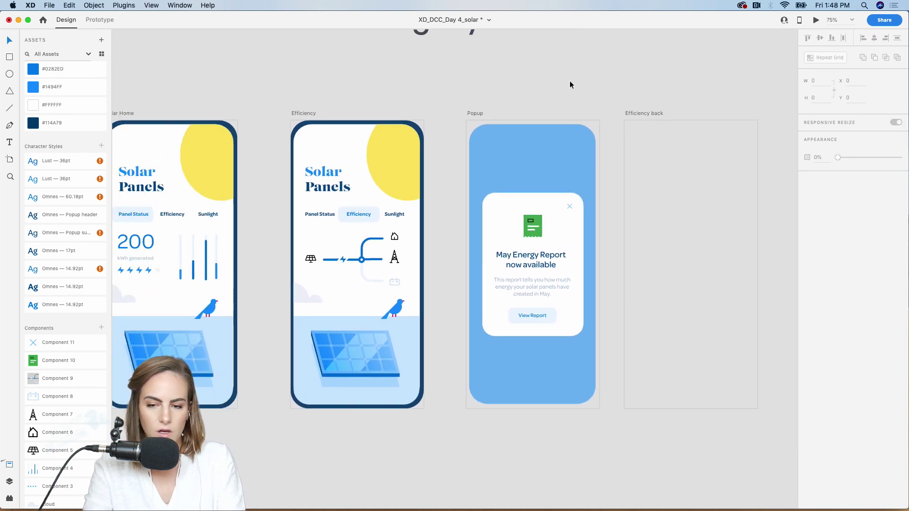
click(815, 20)
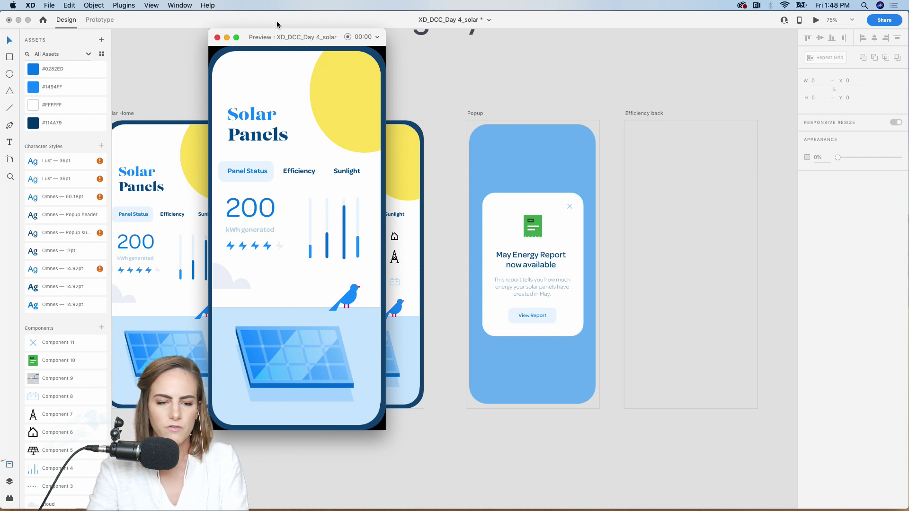
drag(277, 29, 407, 18)
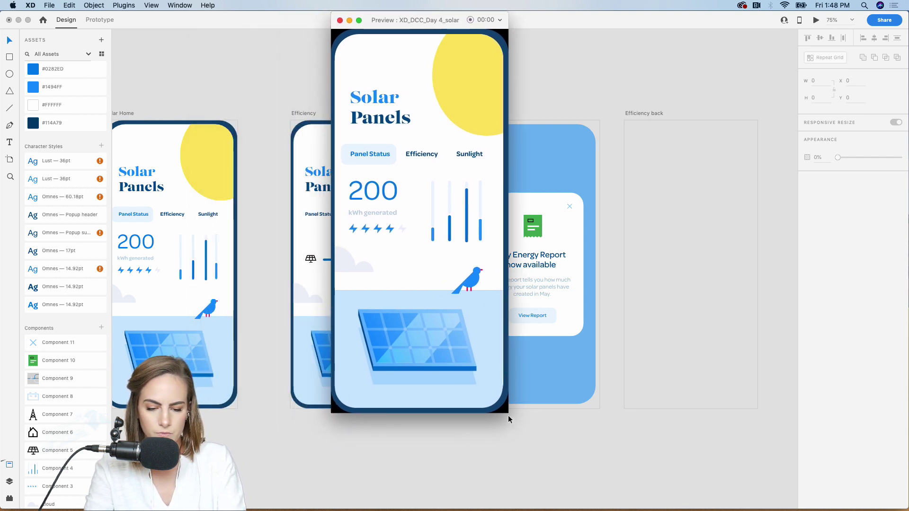
drag(508, 414, 671, 479)
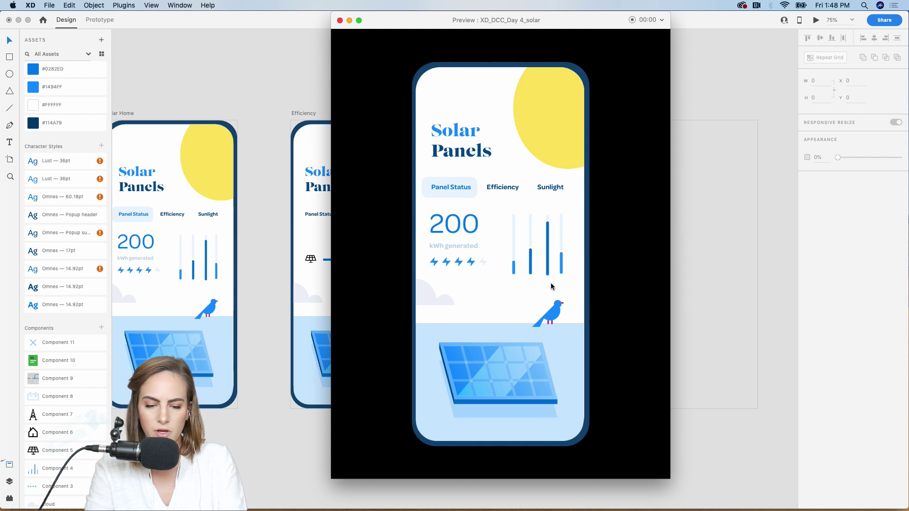
click(502, 190)
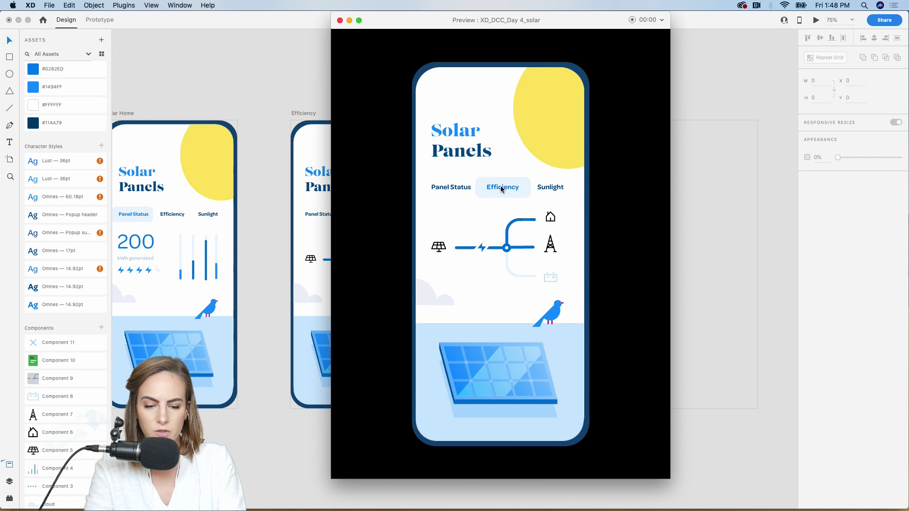
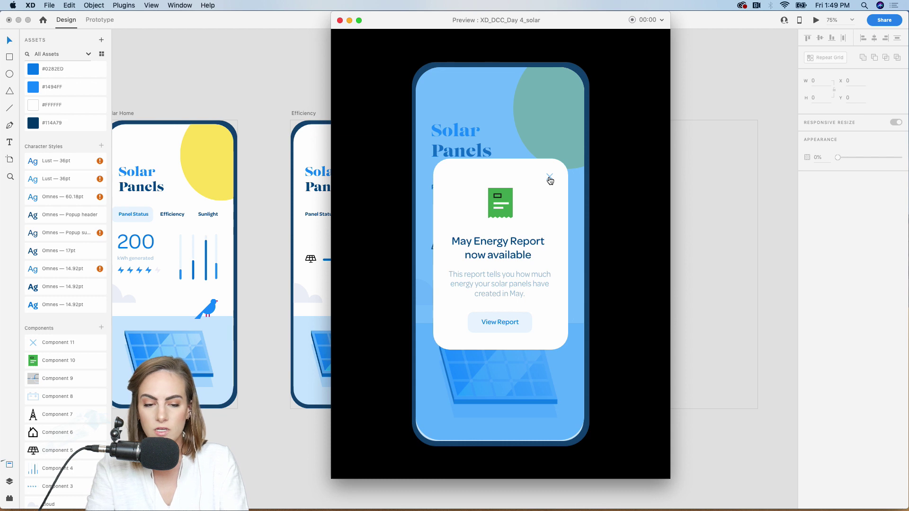
click(340, 20)
Switch to Prototype mode and try to link the popup's close icon back to the Efficiency artboard.
scroll(497, 71, down, 1)
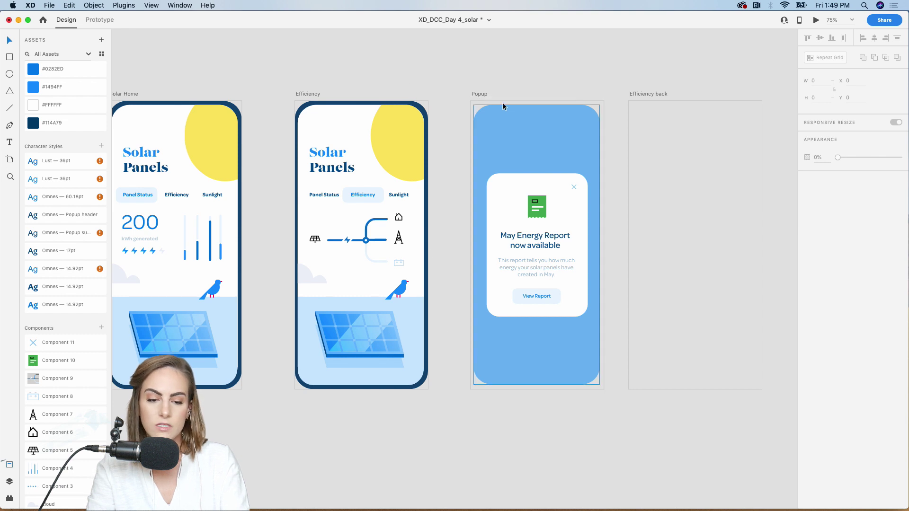
click(100, 20)
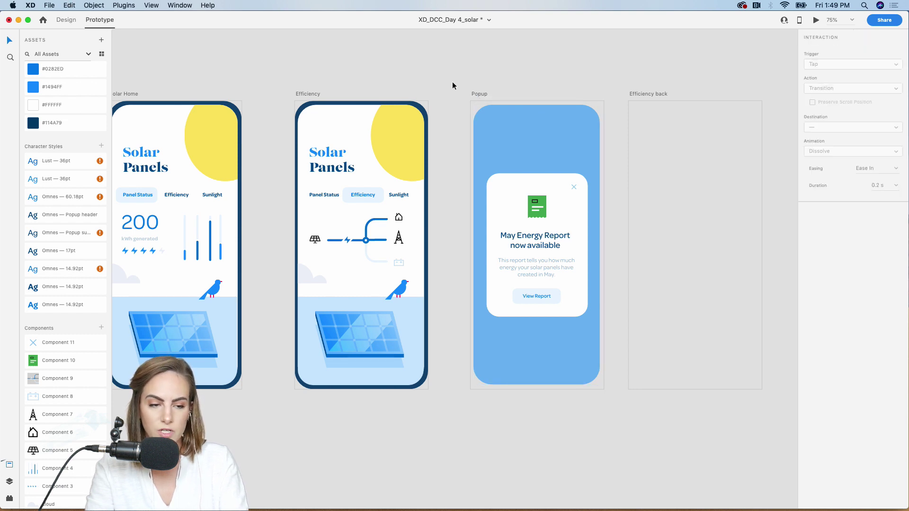
click(473, 94)
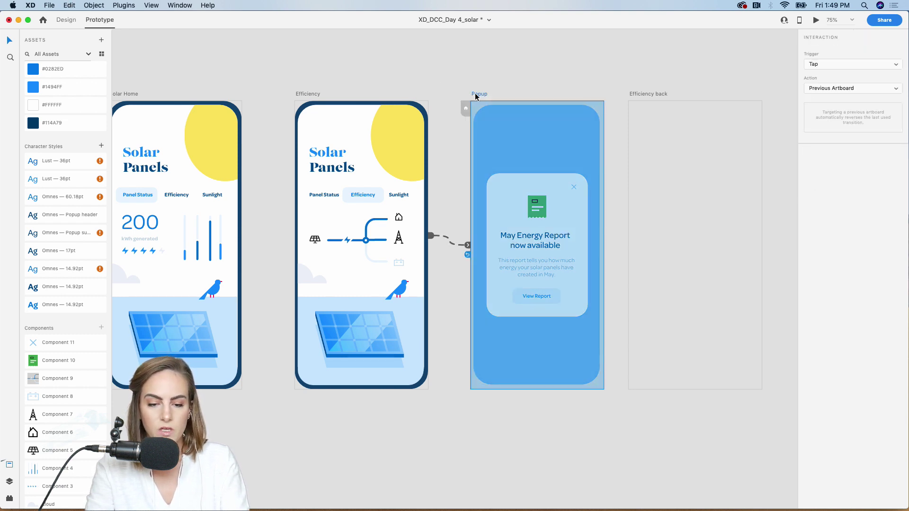
double_click(575, 188)
drag(580, 190, 471, 191)
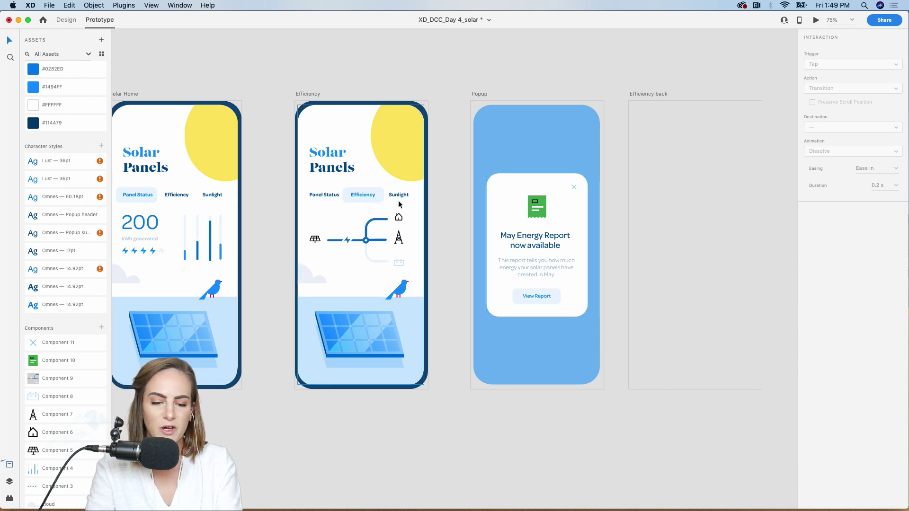
Copy the Efficiency artboard's contents into the Efficiency back artboard and move that artboard farther away from Popup.
drag(434, 420, 307, 116)
scroll(520, 165, right, 5)
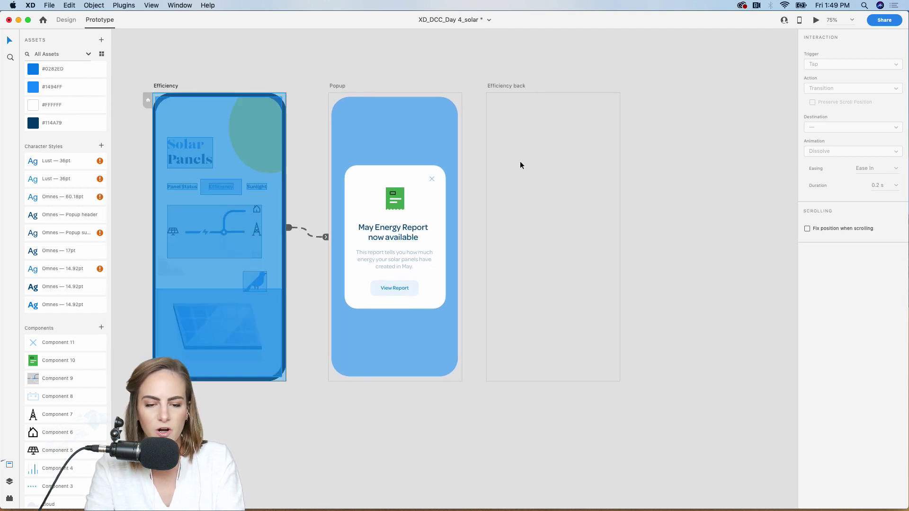
key(super+c)
click(501, 86)
key(super+v)
drag(503, 84, 540, 87)
Link the popup's close icon to the Efficiency back artboard with a Tap trigger, Transition action and animation None.
click(431, 183)
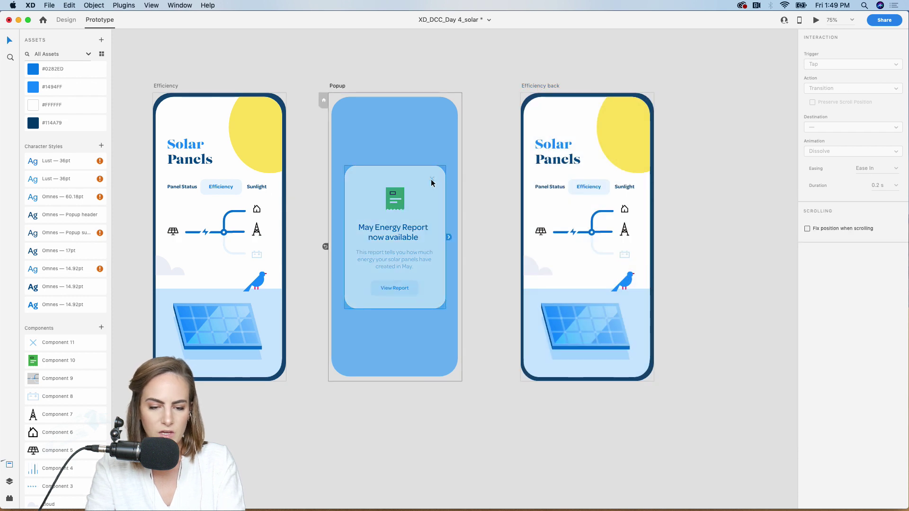
double_click(431, 181)
drag(438, 179, 568, 227)
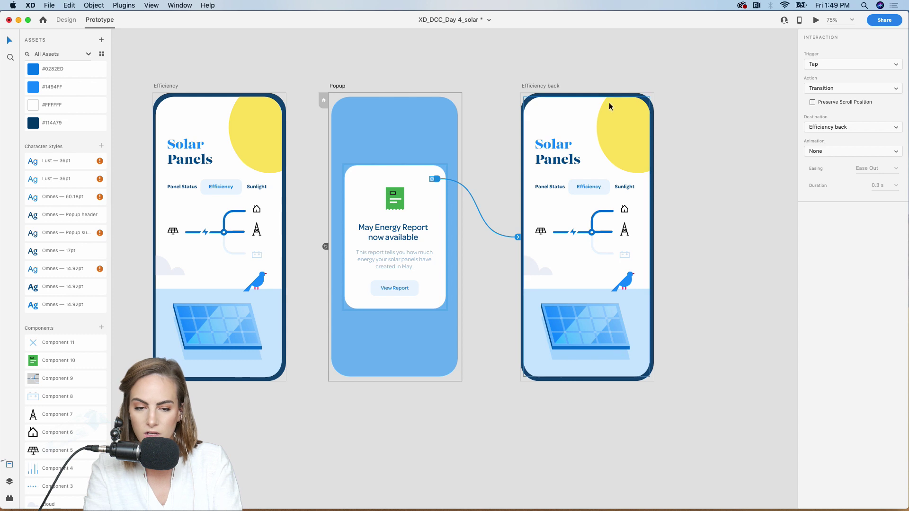
click(553, 88)
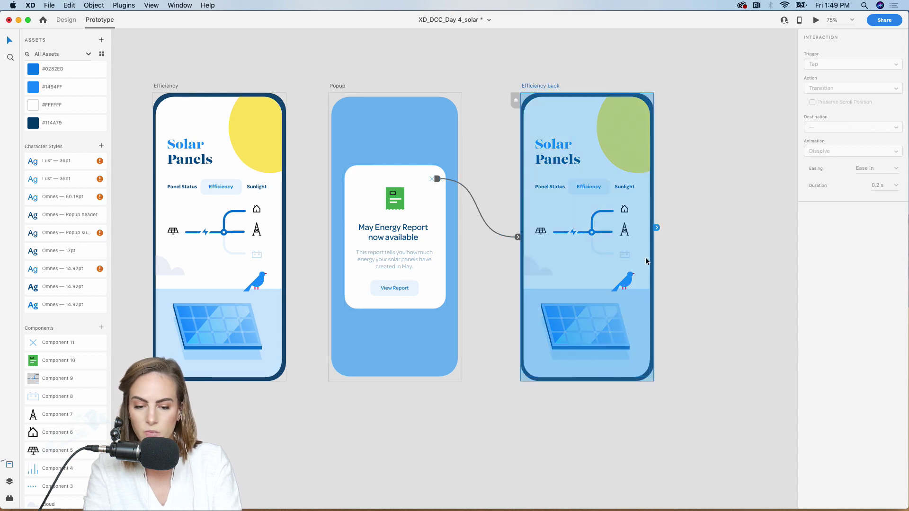
click(694, 254)
scroll(693, 254, left, 3)
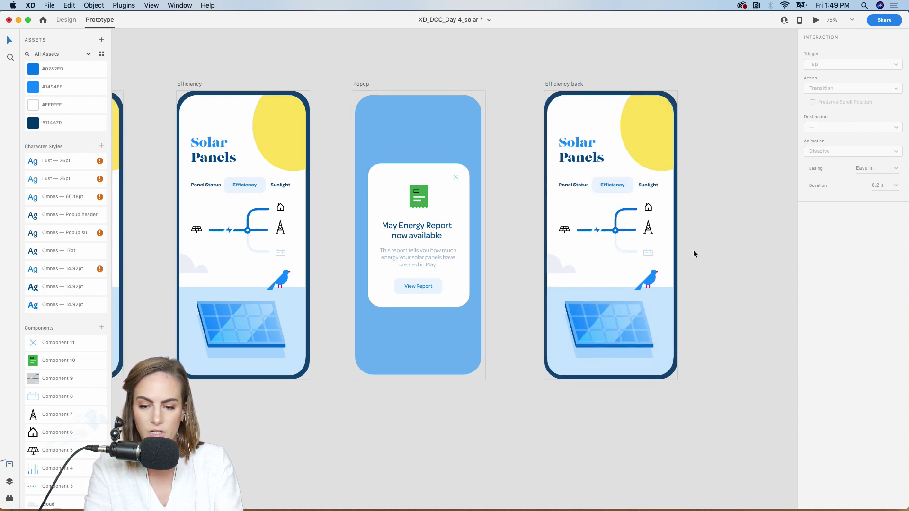
click(358, 82)
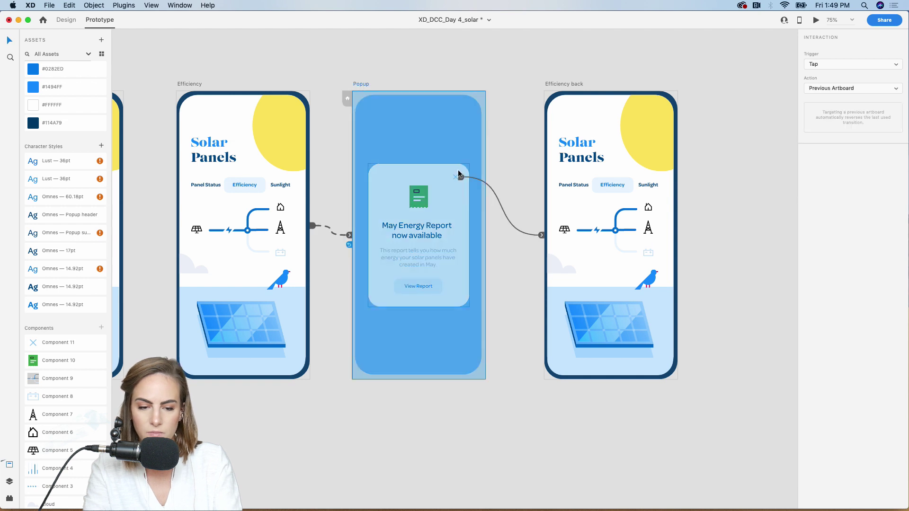
click(839, 155)
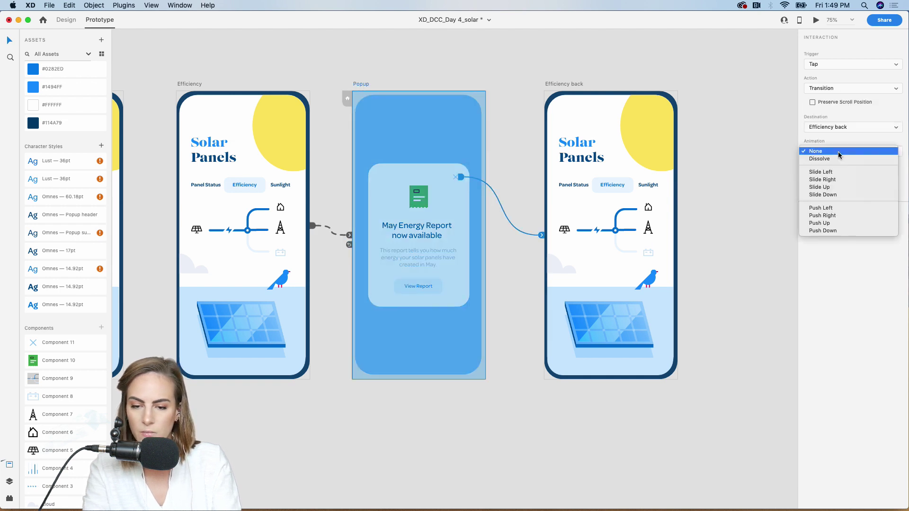
click(839, 155)
scroll(719, 74, left, 5)
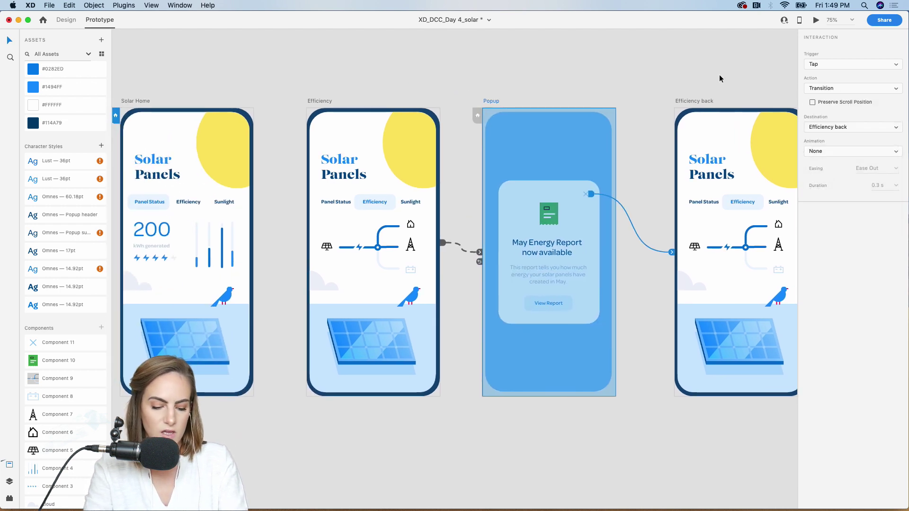
Preview the prototype from Solar Home, go to Efficiency, dismiss the timed popup with its close icon, and close the preview.
click(816, 20)
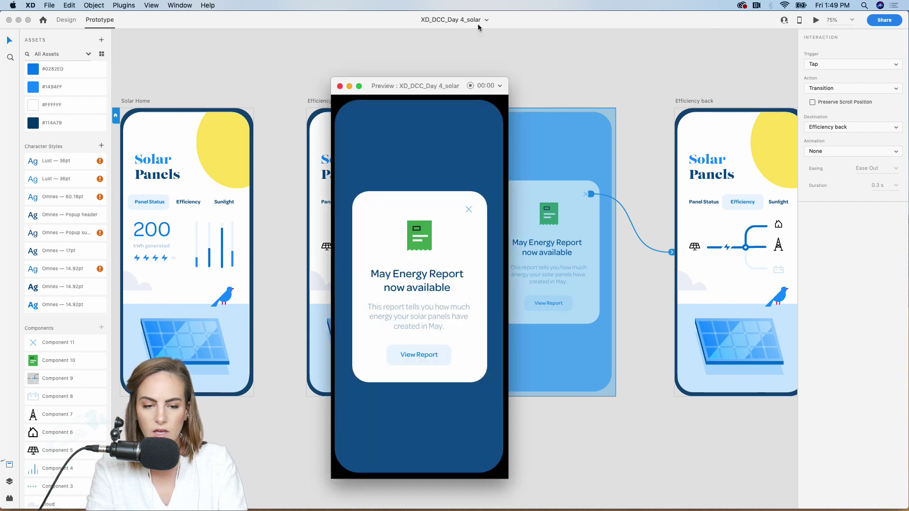
click(339, 86)
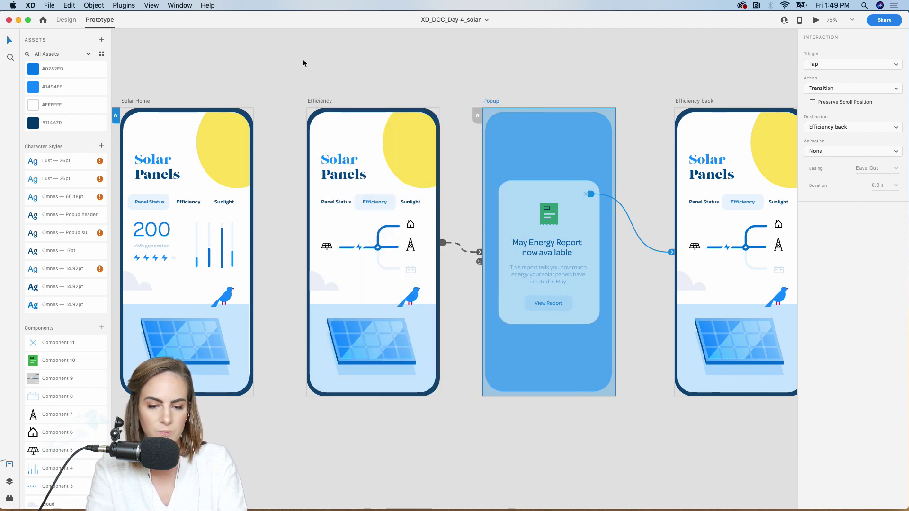
click(296, 62)
click(814, 20)
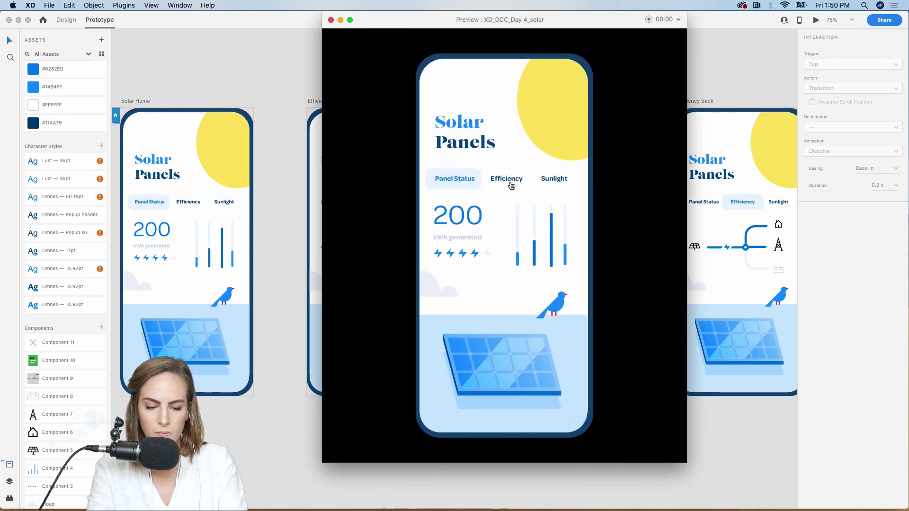
click(510, 183)
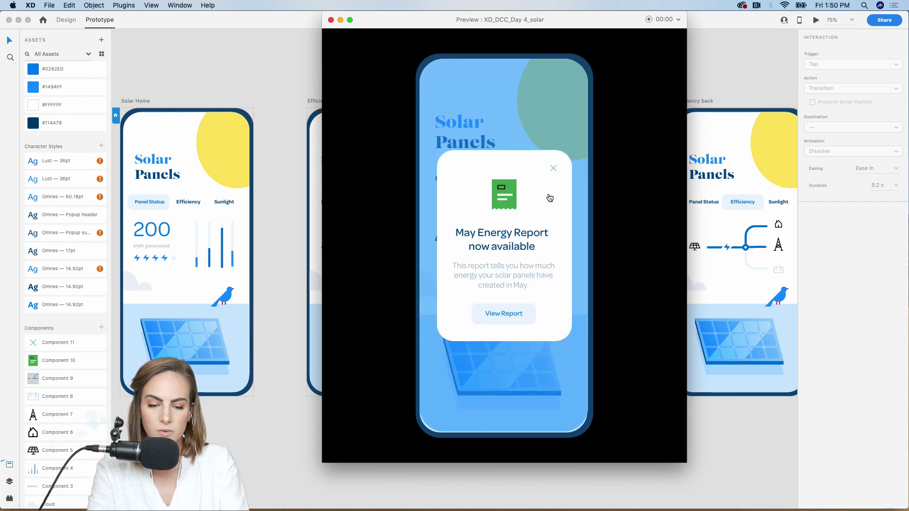
click(554, 168)
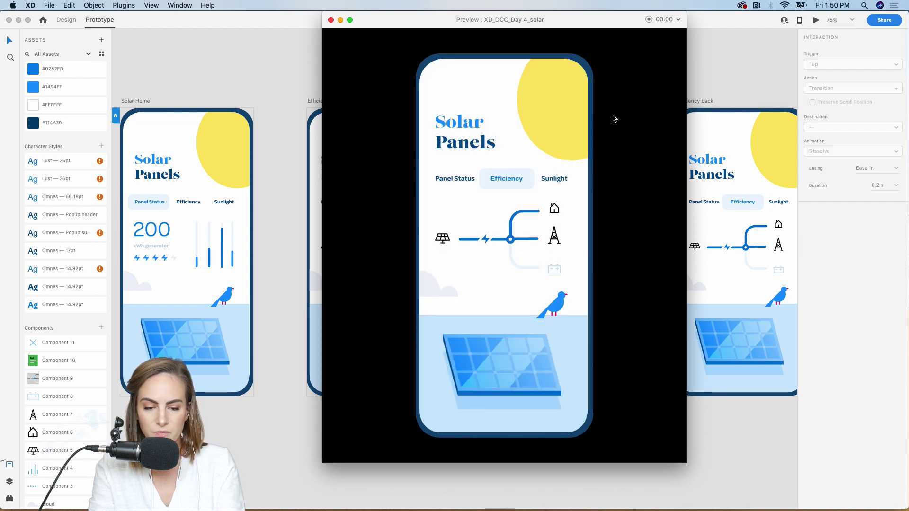
click(331, 20)
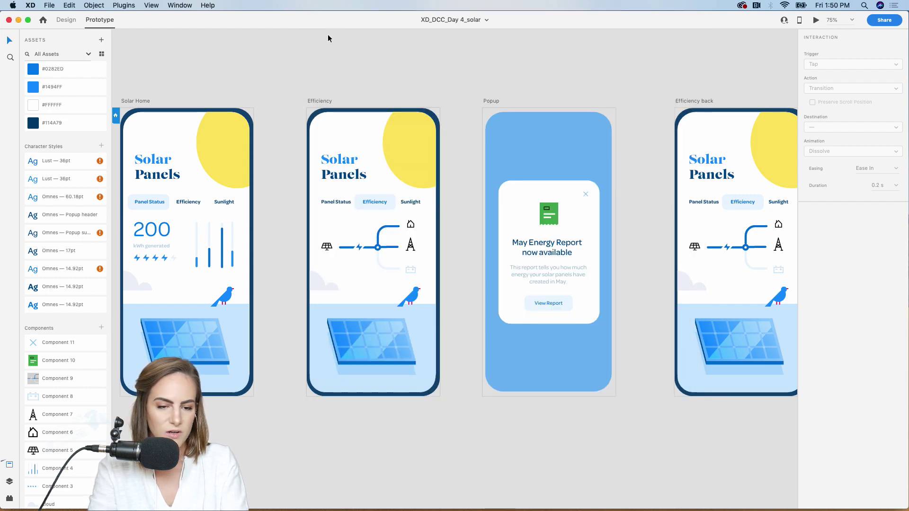
key(super+minus)
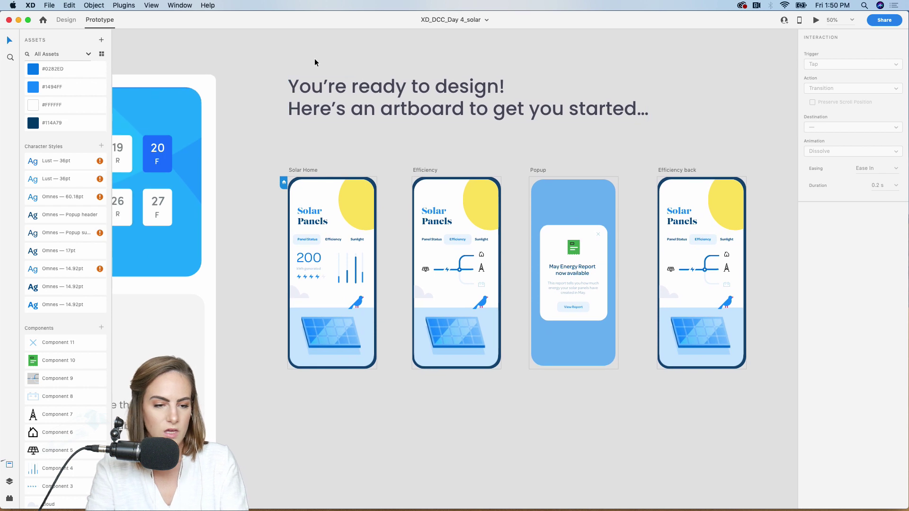
click(49, 5)
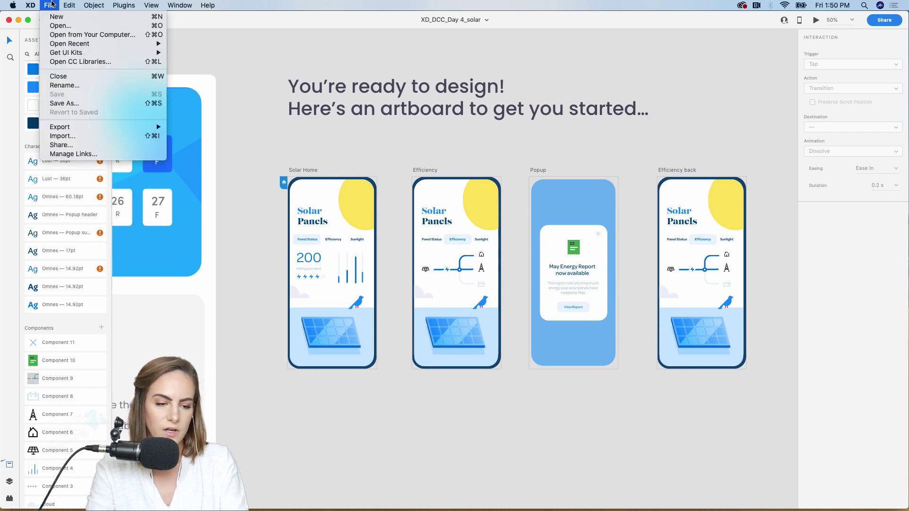
click(75, 103)
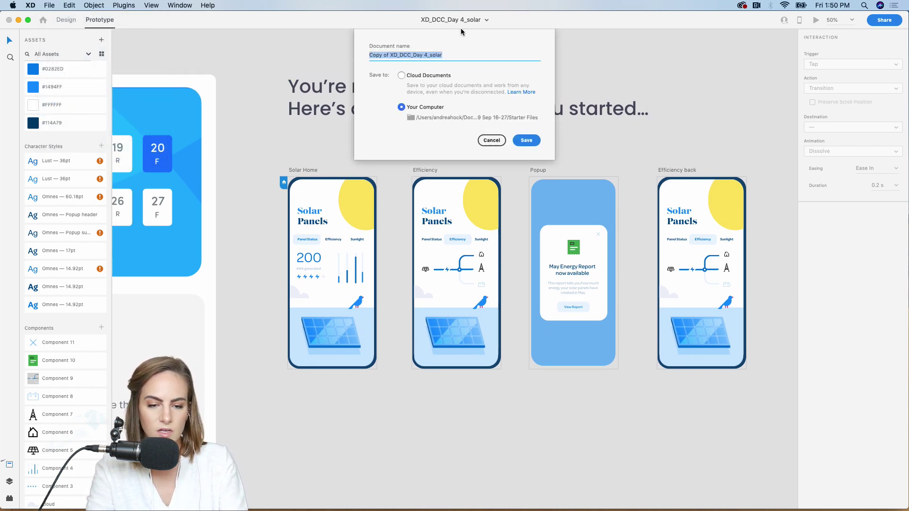
click(491, 140)
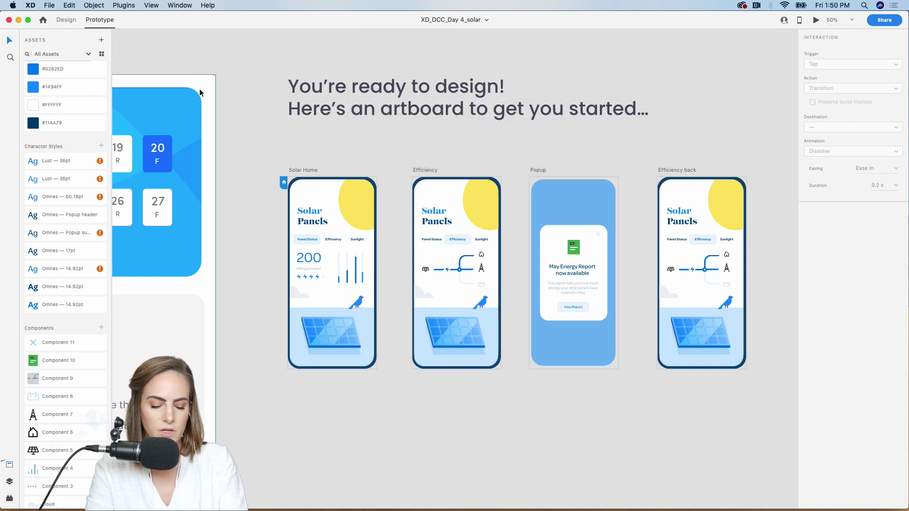
Select the Solar Home, Efficiency, Popup and Efficiency back artboards and open the export settings for the selection.
click(52, 4)
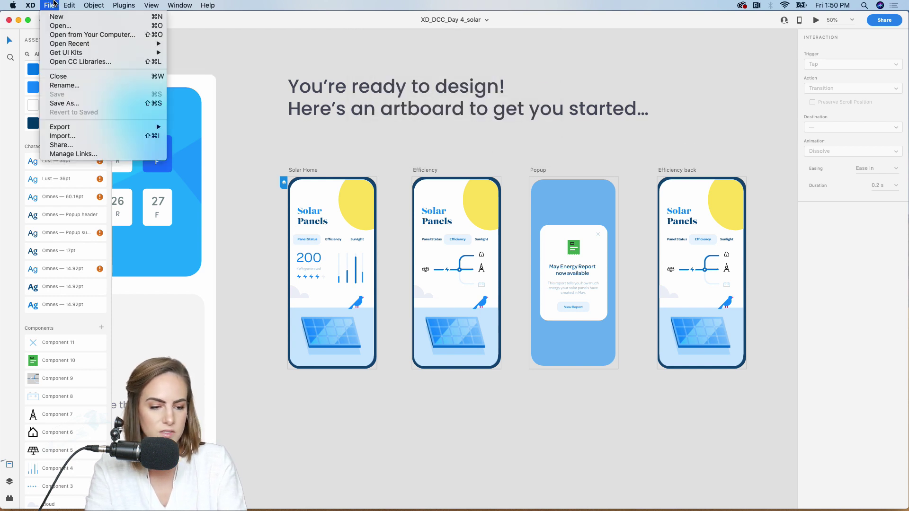
mouse_move(118, 127)
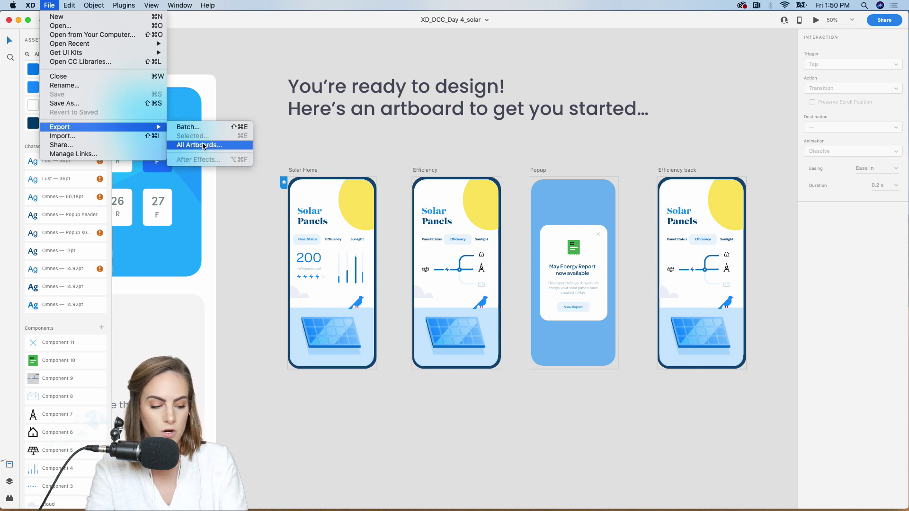
click(282, 123)
drag(242, 143, 716, 372)
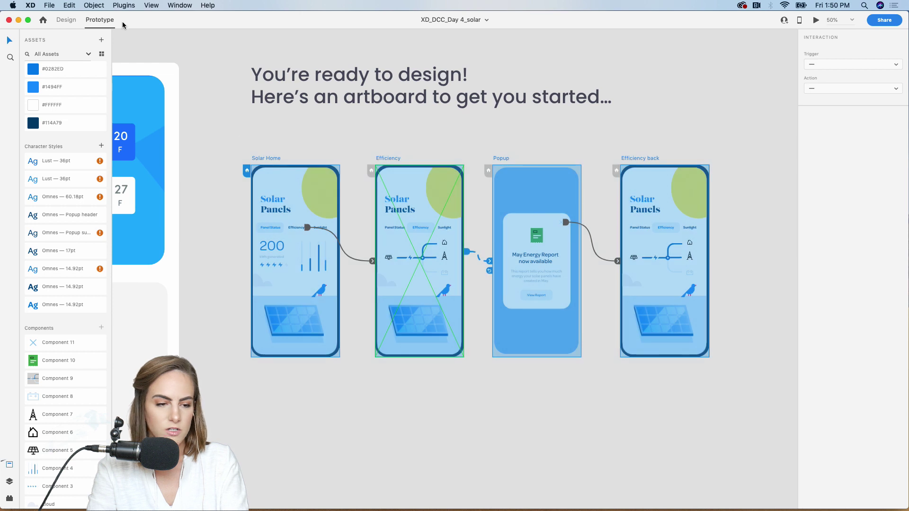
click(53, 5)
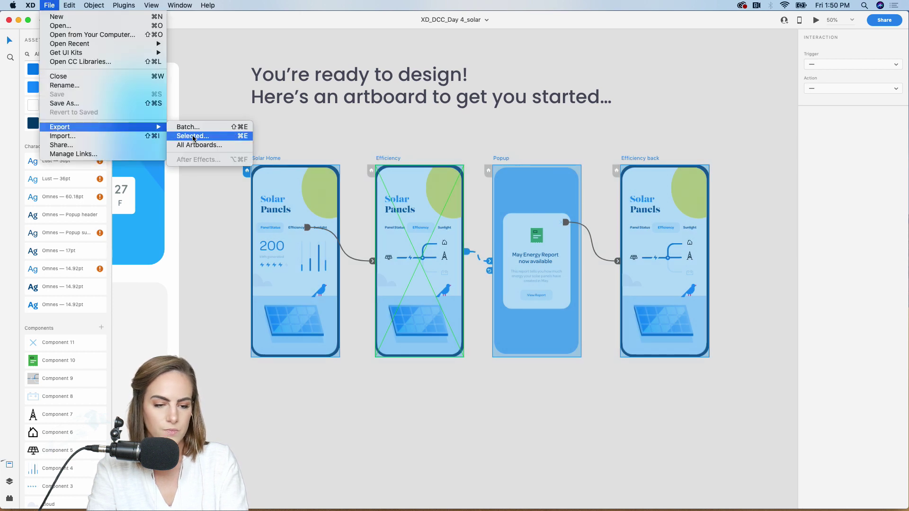
click(193, 137)
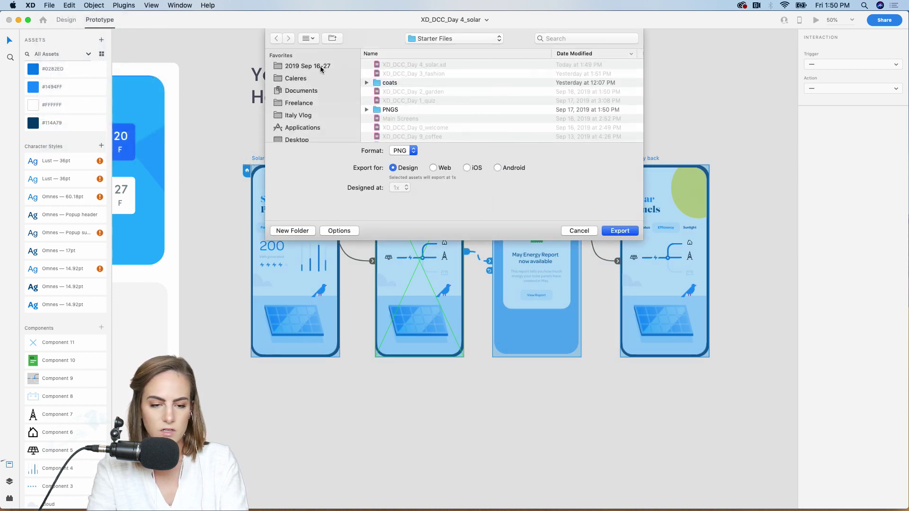
Create a folder named "PNGS friday" inside 2019 Sep 16-27 and export the selected artboards there as PNG for Design.
click(316, 67)
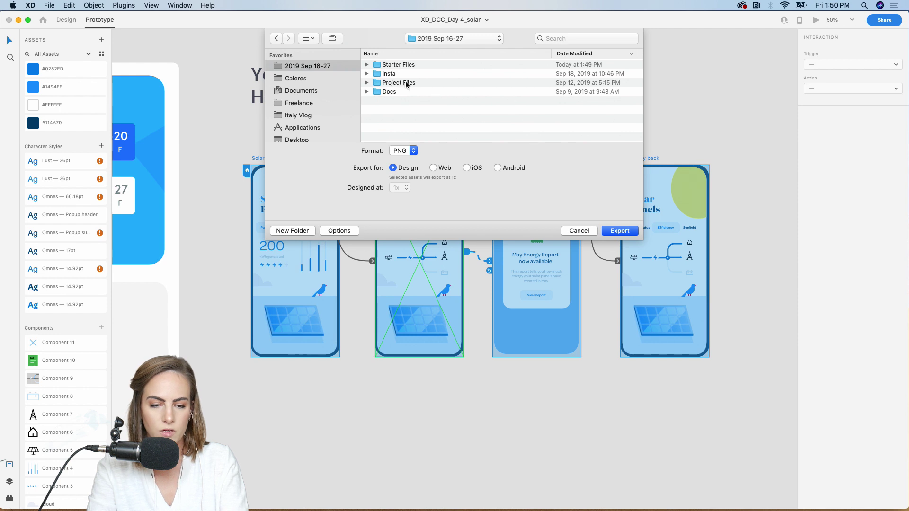
click(304, 228)
text(P)
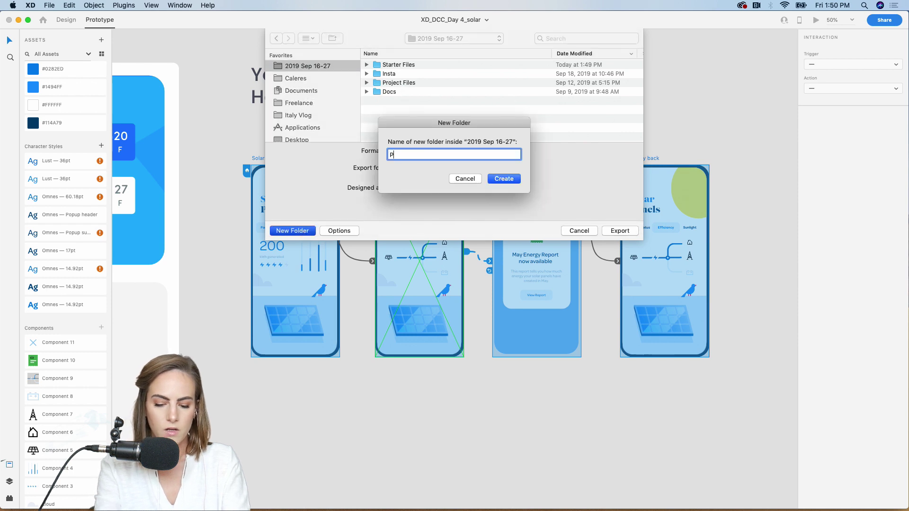
text(NGS frida)
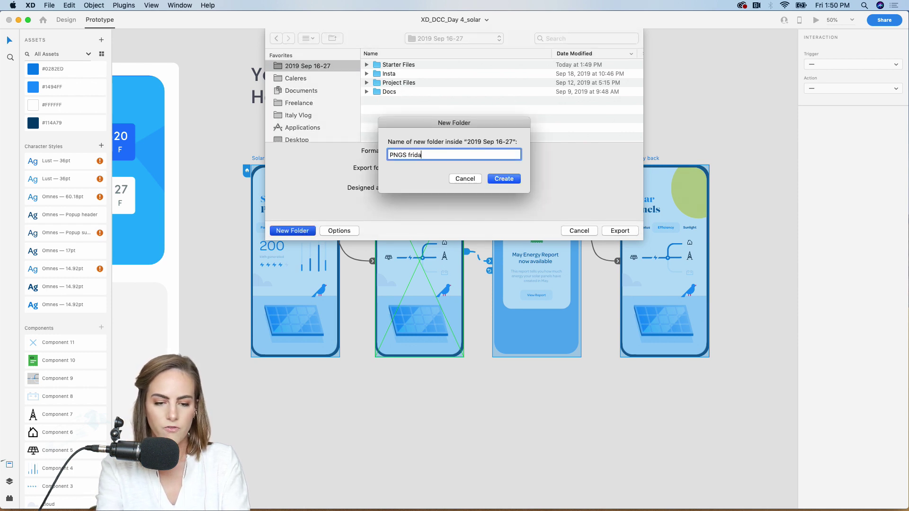
text(y)
key(Return)
click(628, 227)
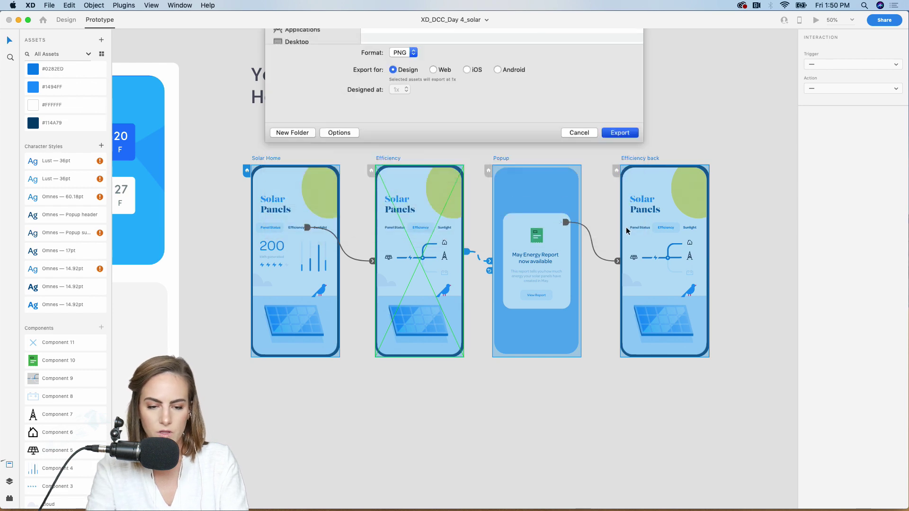
Switch to Behance in Chrome and open the September 16-27 XD Daily Creative Challenge project from the profile for editing.
click(19, 21)
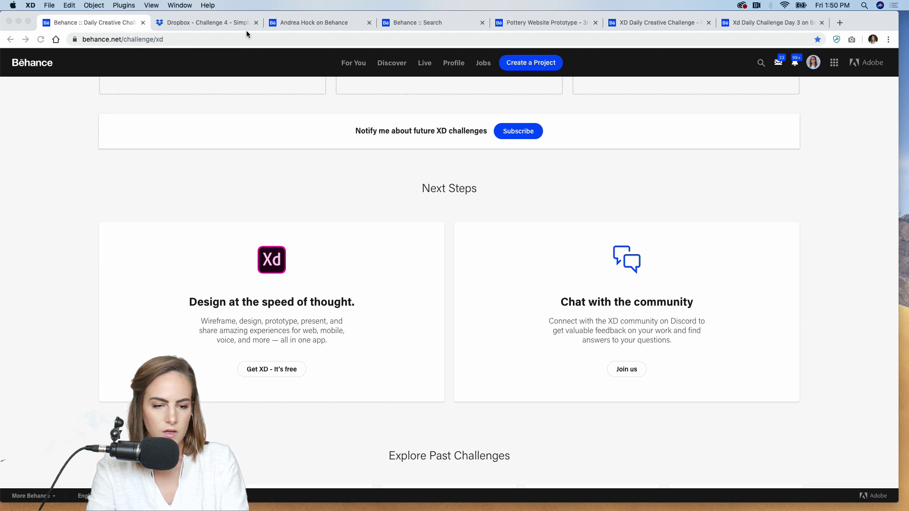
click(313, 25)
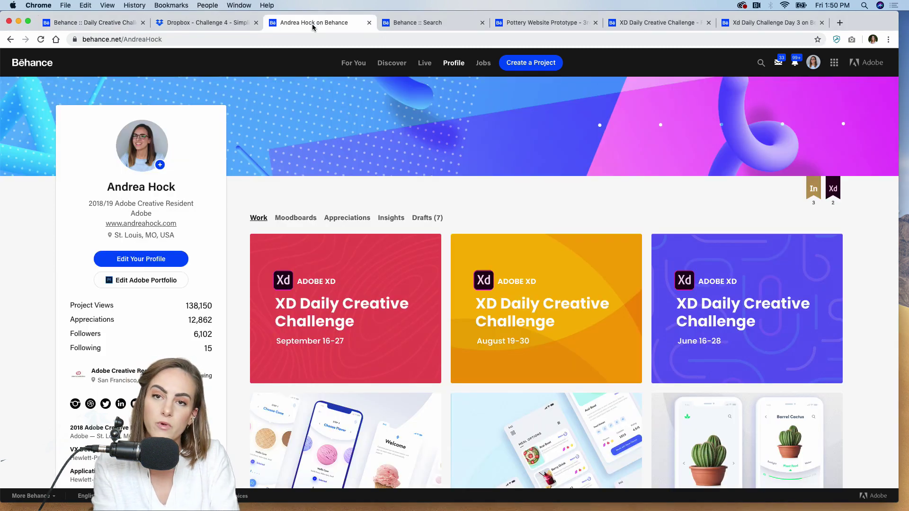
click(268, 249)
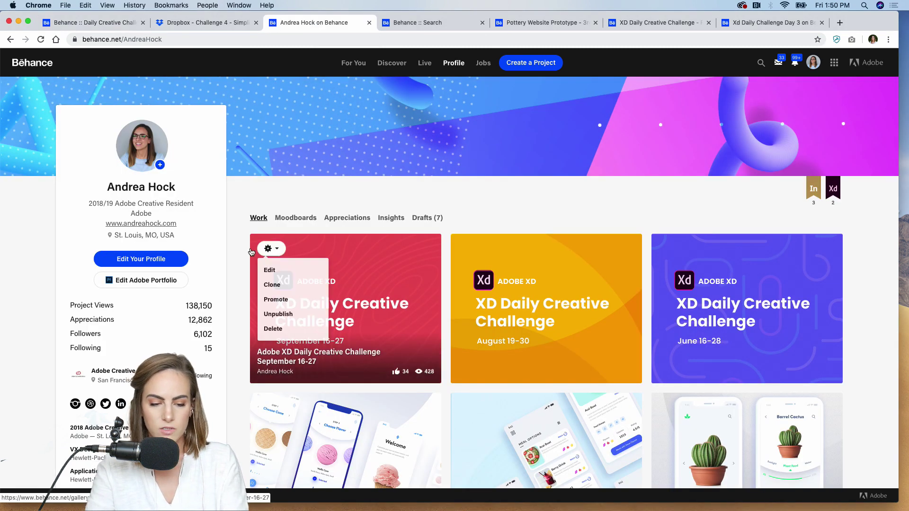
click(268, 270)
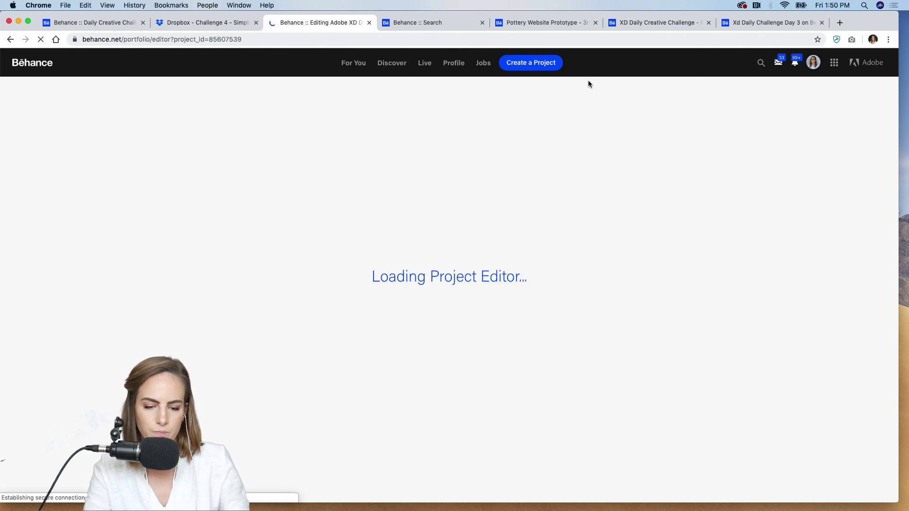
Upload all four PNG files from the PNGS friday folder below the last image of the project.
scroll(589, 235, down, 10)
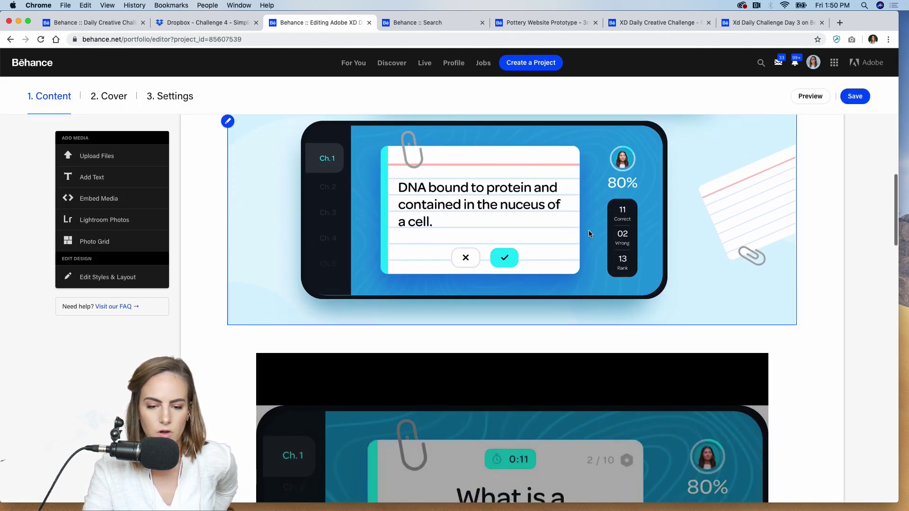
scroll(589, 233, down, 15)
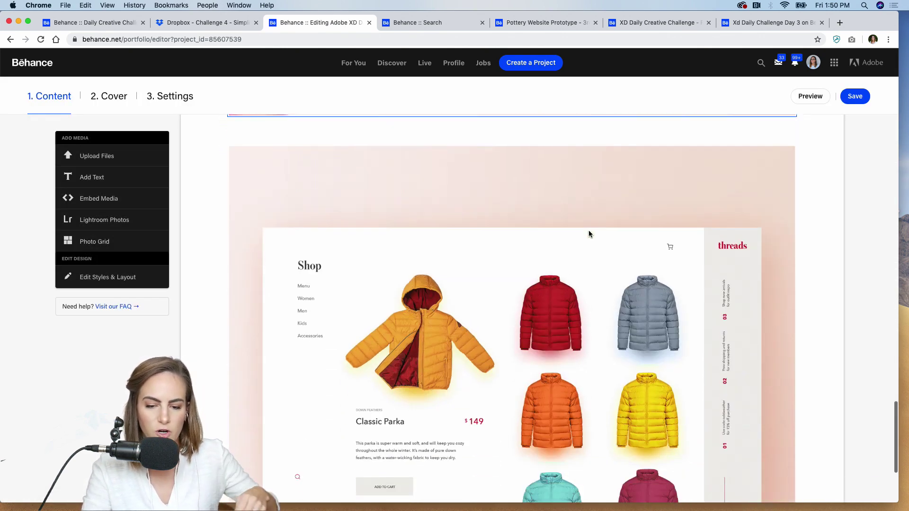
scroll(589, 232, down, 5)
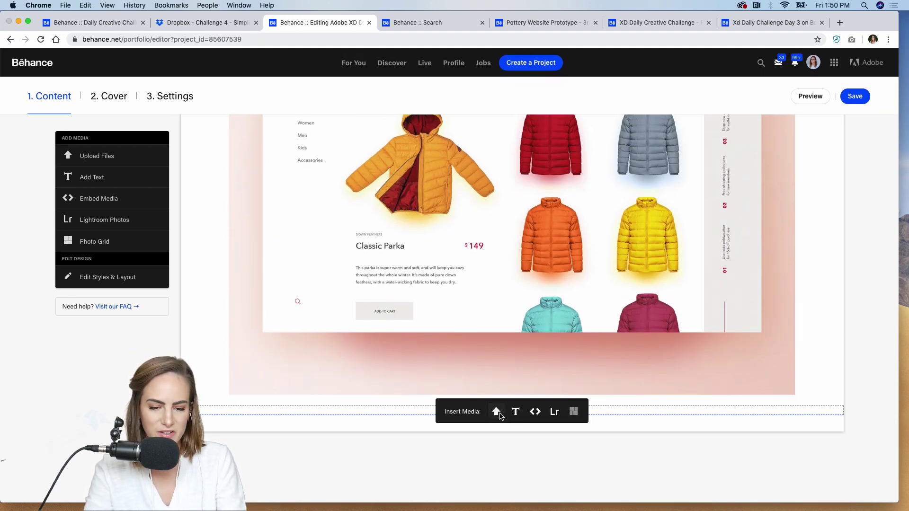
click(497, 412)
click(294, 85)
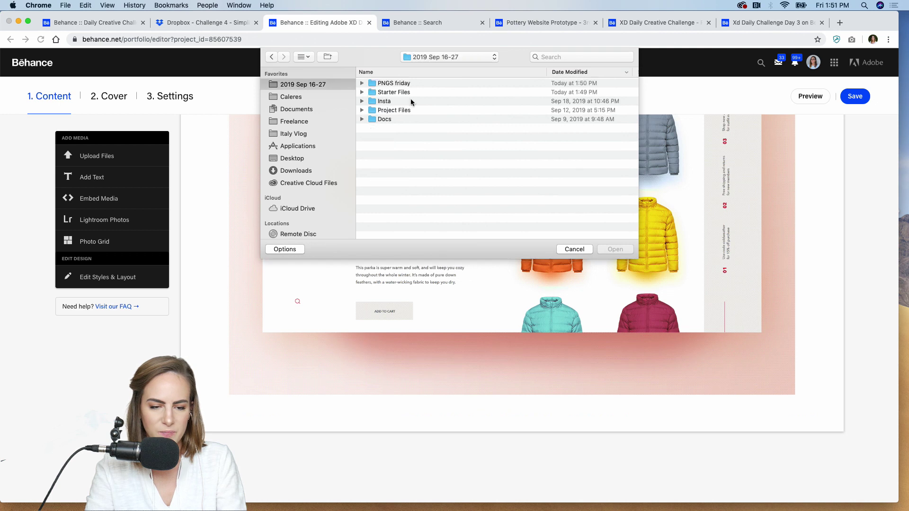
double_click(399, 85)
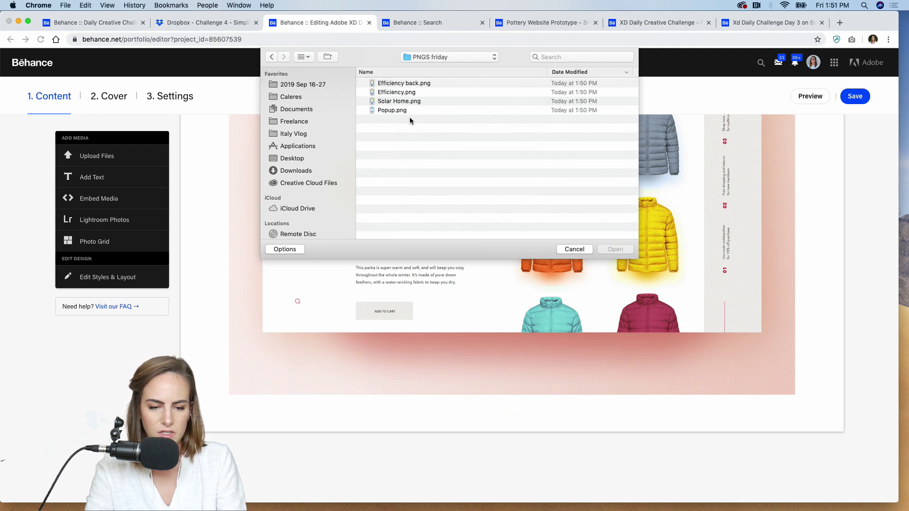
drag(408, 145, 393, 78)
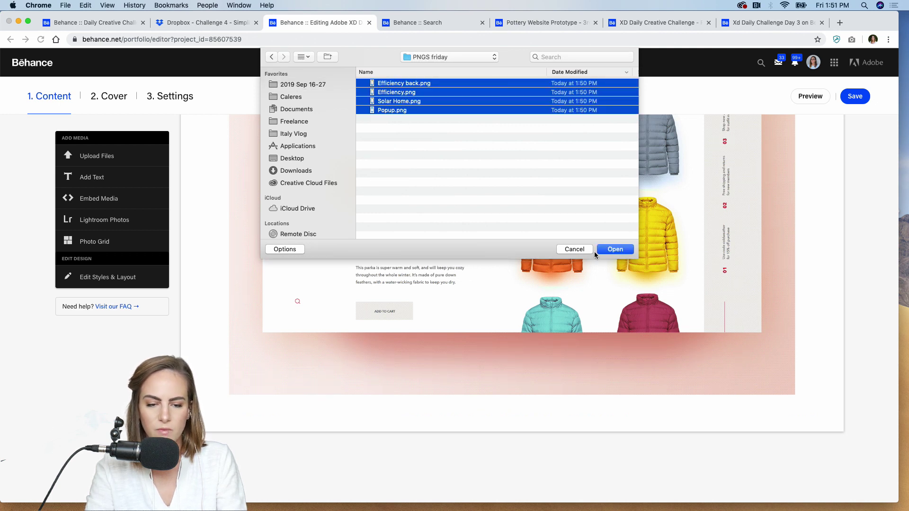
click(606, 249)
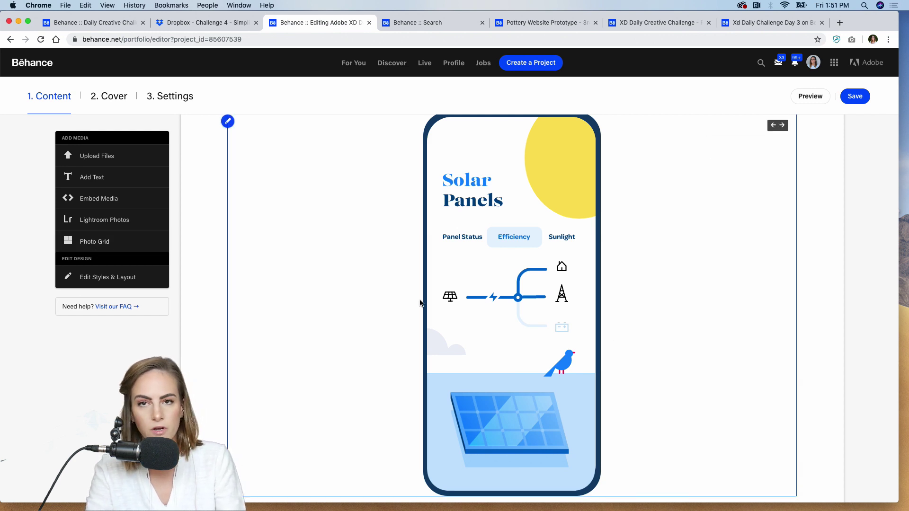
Check the project's Discoverability keywords and Basic Info settings, and save the project.
scroll(420, 303, up, 1)
scroll(420, 303, up, 1)
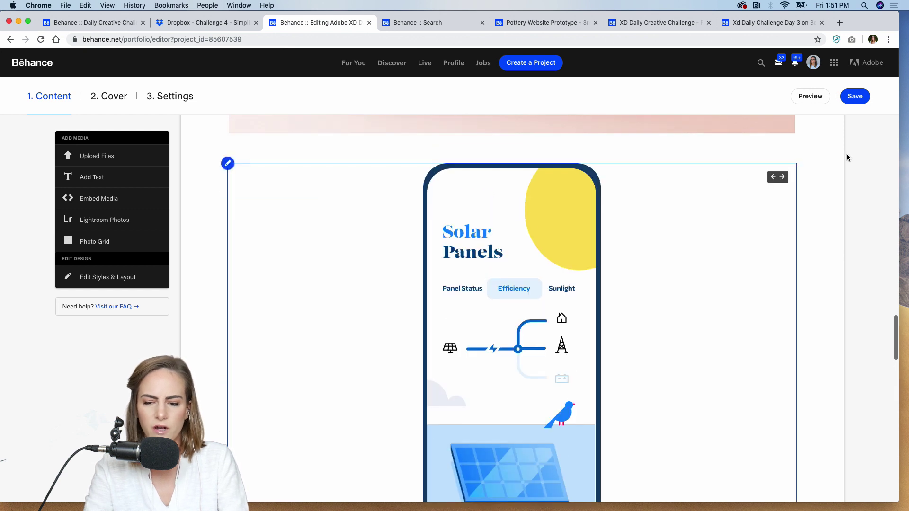
click(184, 97)
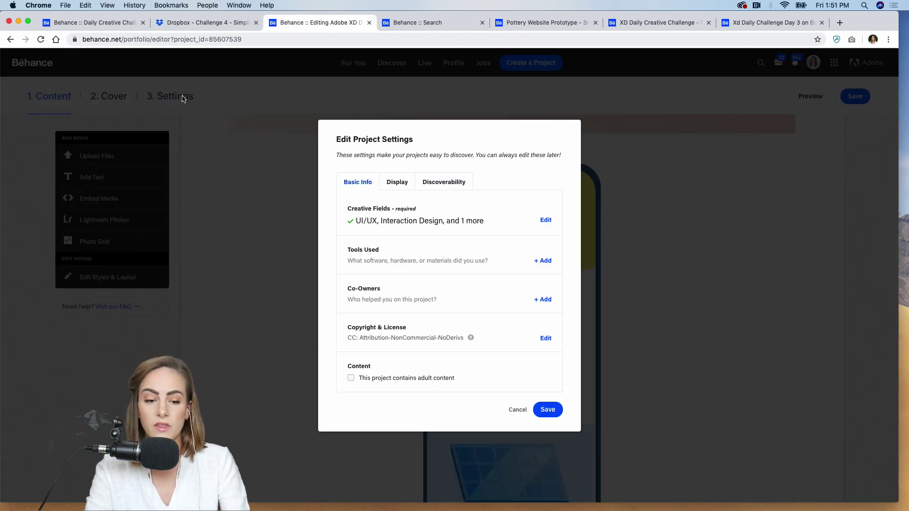
click(453, 183)
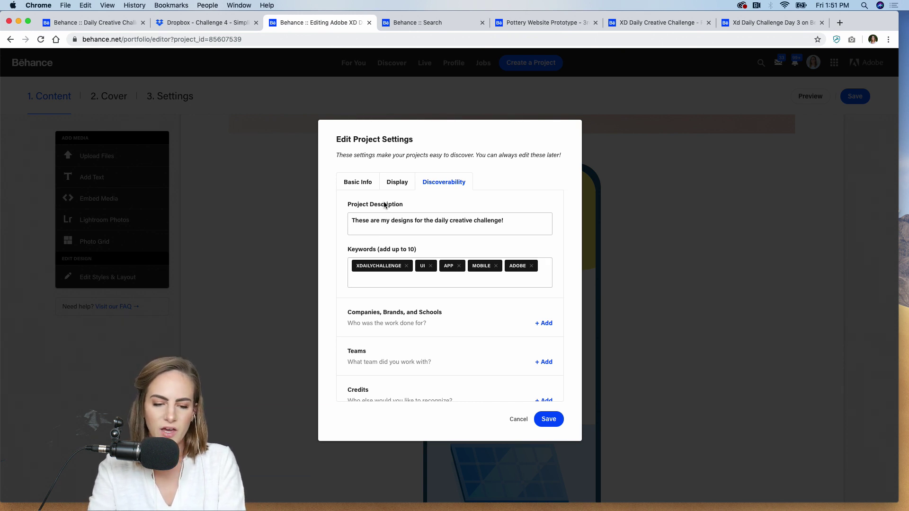
click(362, 186)
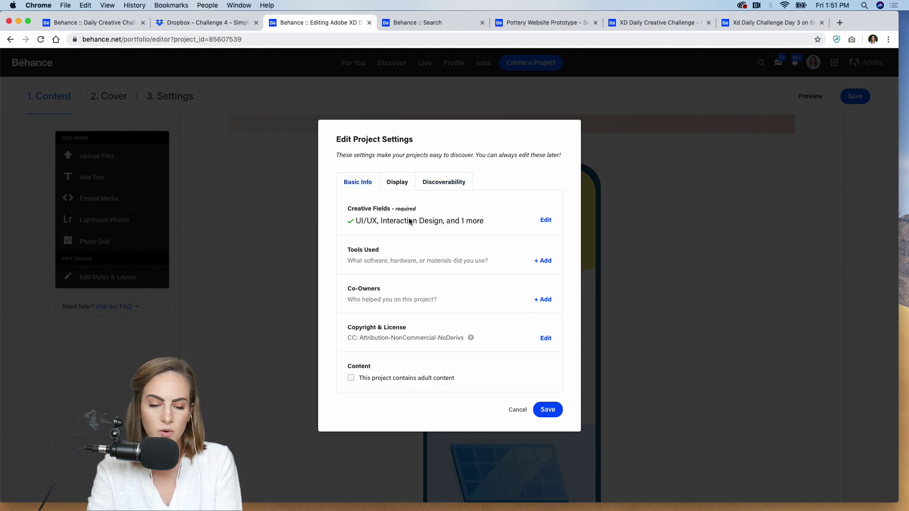
click(547, 410)
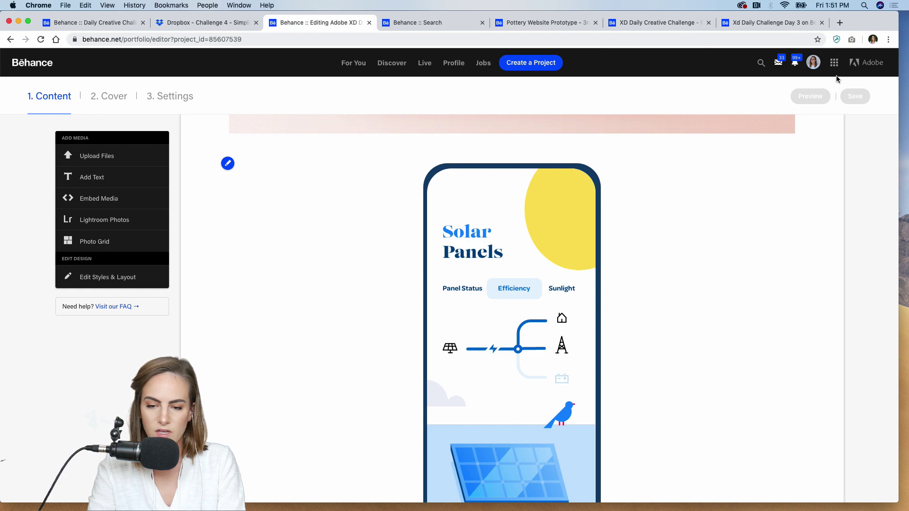
View the published September 16-27 project from the profile, check its solar panel screens, and close it.
click(813, 62)
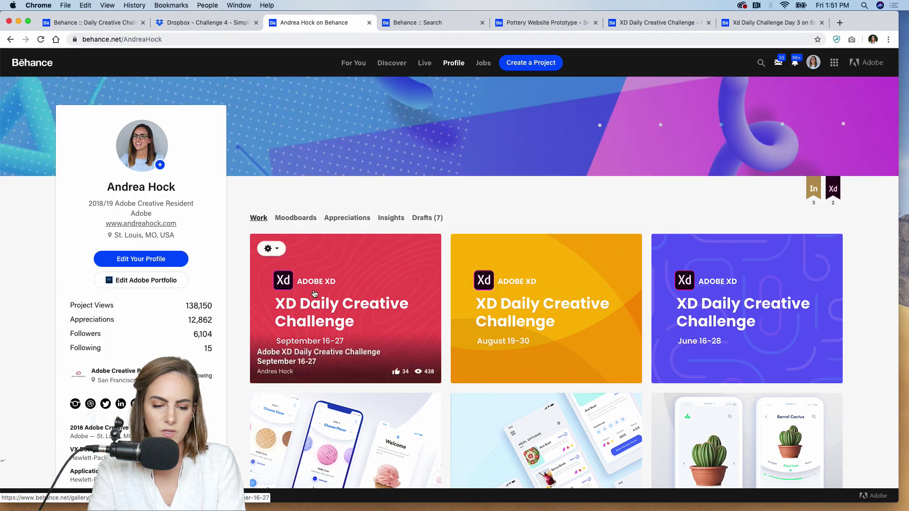
click(314, 293)
scroll(314, 290, down, 20)
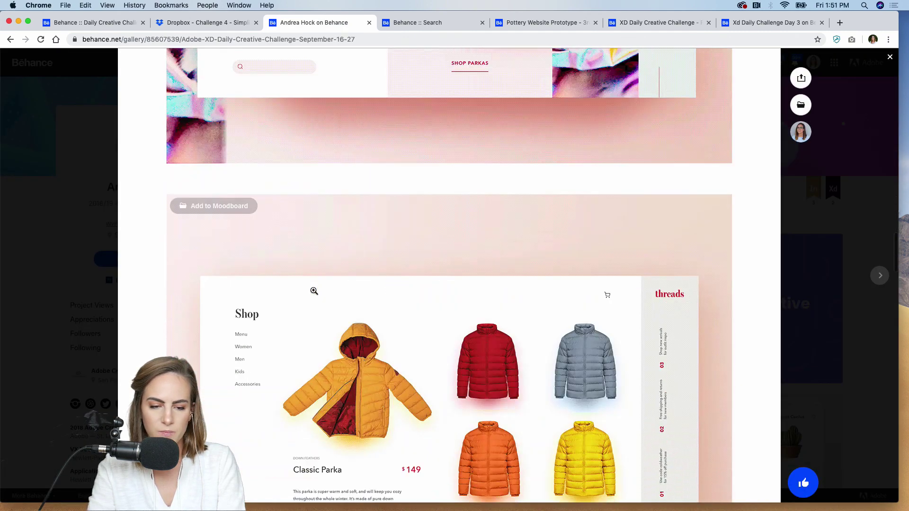
scroll(314, 290, down, 20)
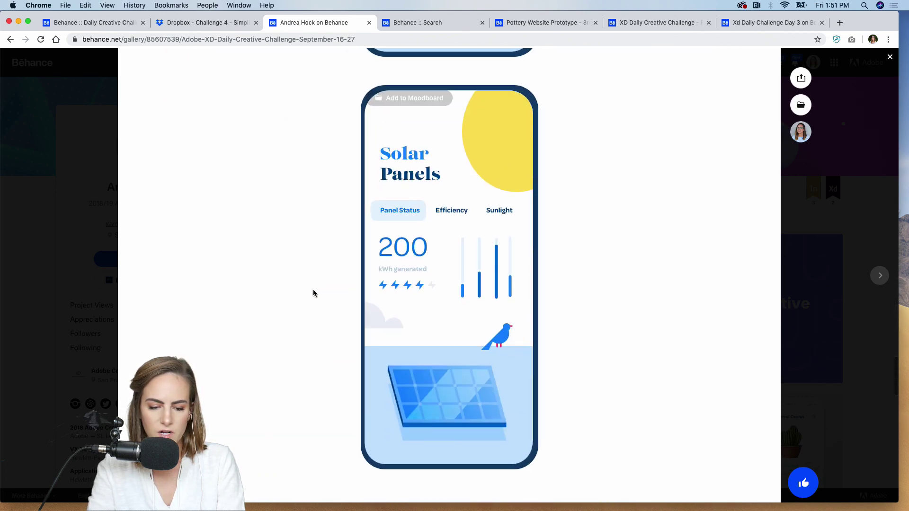
scroll(314, 294, down, 5)
click(57, 114)
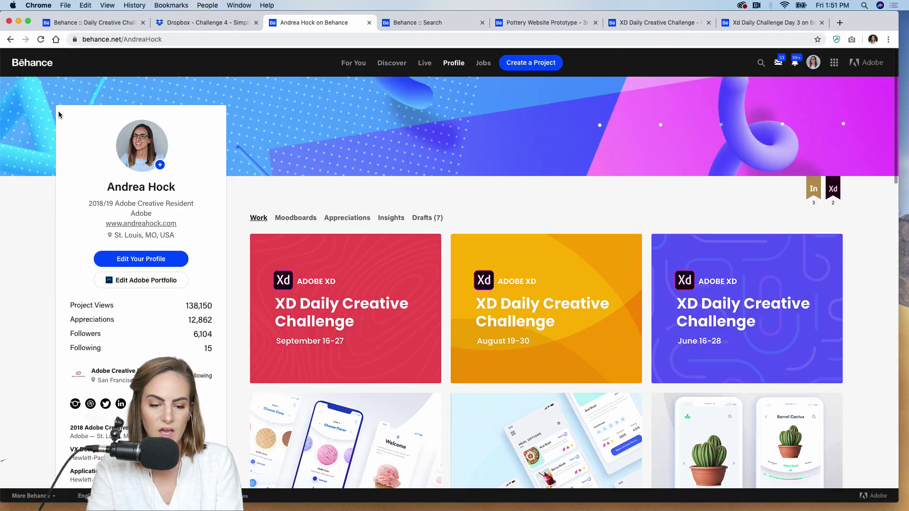
Look over the xddailychallenge project search results and their sorting options without changing the sort order.
click(410, 25)
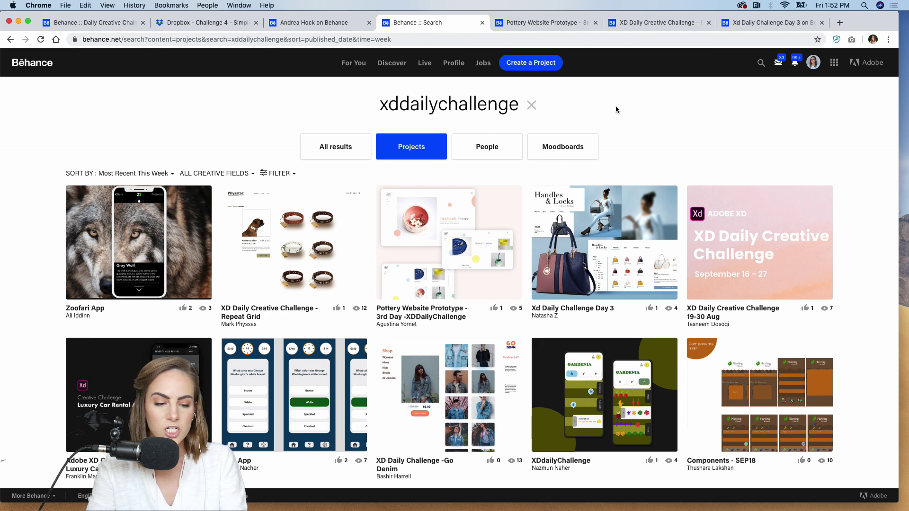
click(147, 180)
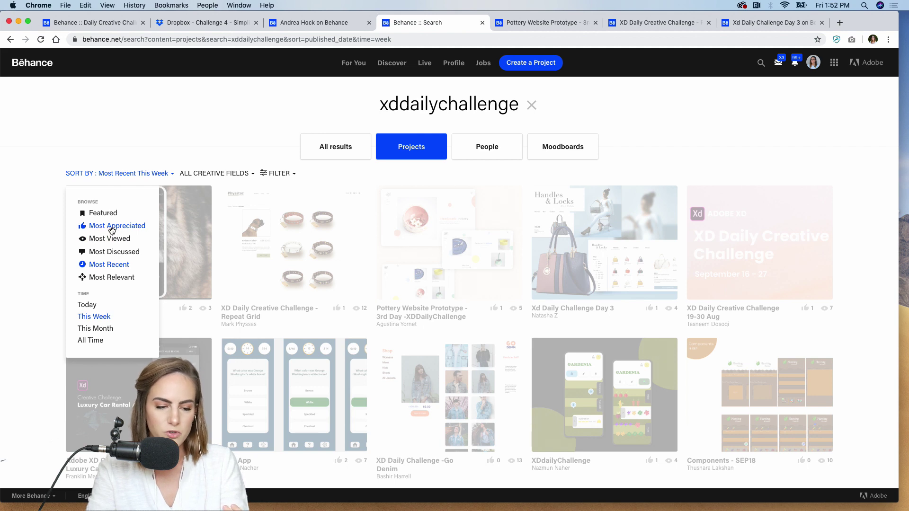
click(53, 232)
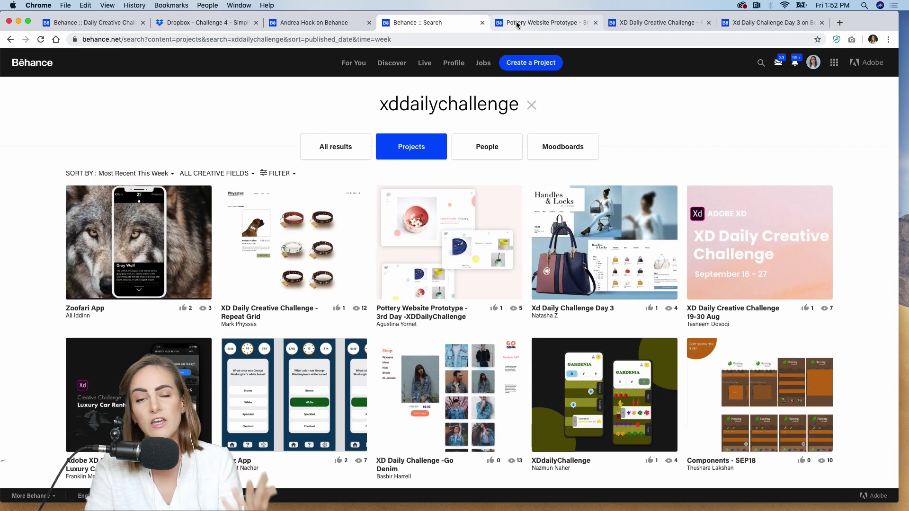
Open the Pottery Website Prototype submission and examine its challenge brief, design system, colors and photography notes.
click(517, 23)
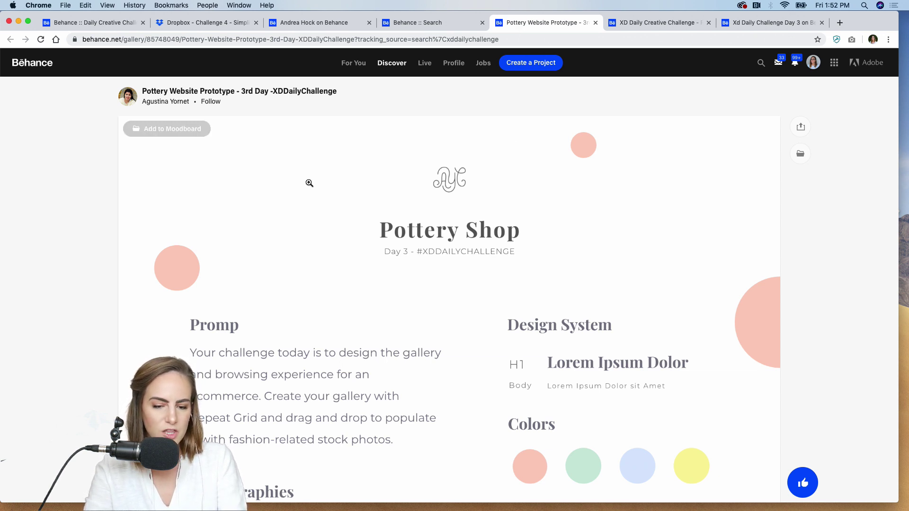
scroll(309, 184, down, 1)
scroll(265, 161, up, 1)
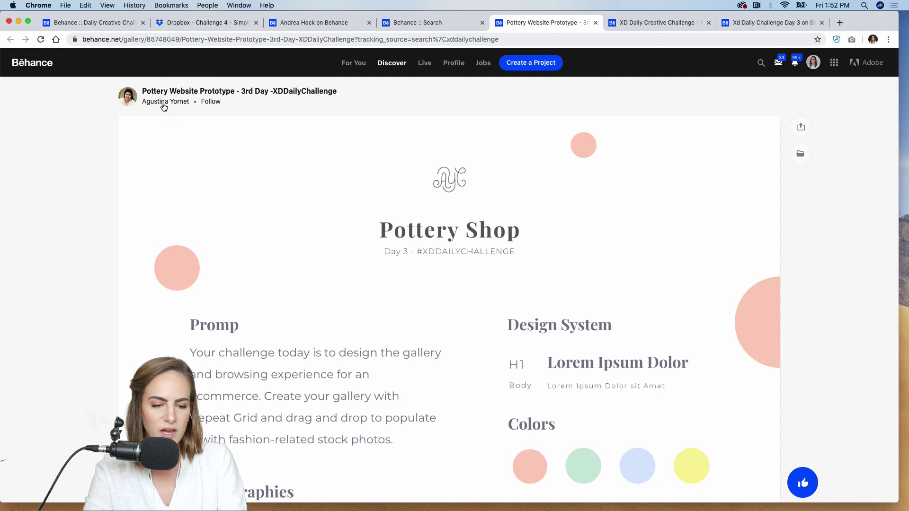
scroll(589, 191, down, 3)
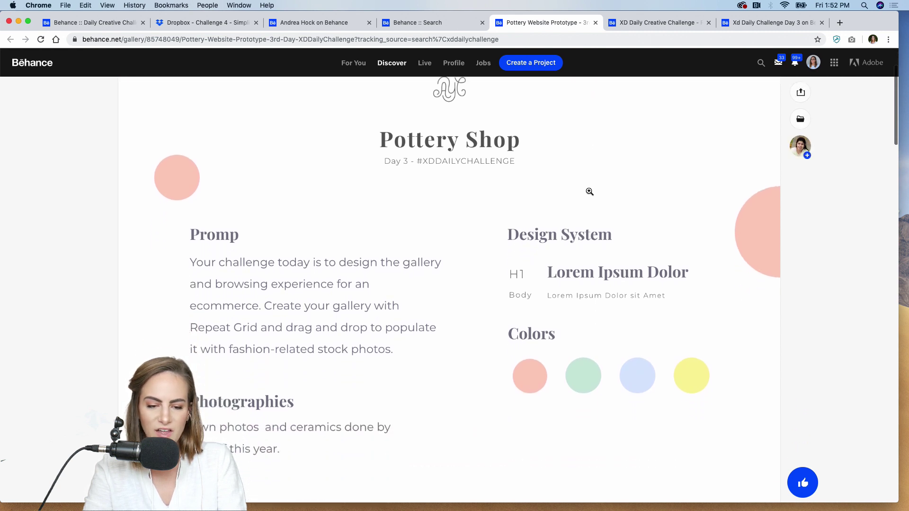
scroll(718, 178, down, 2)
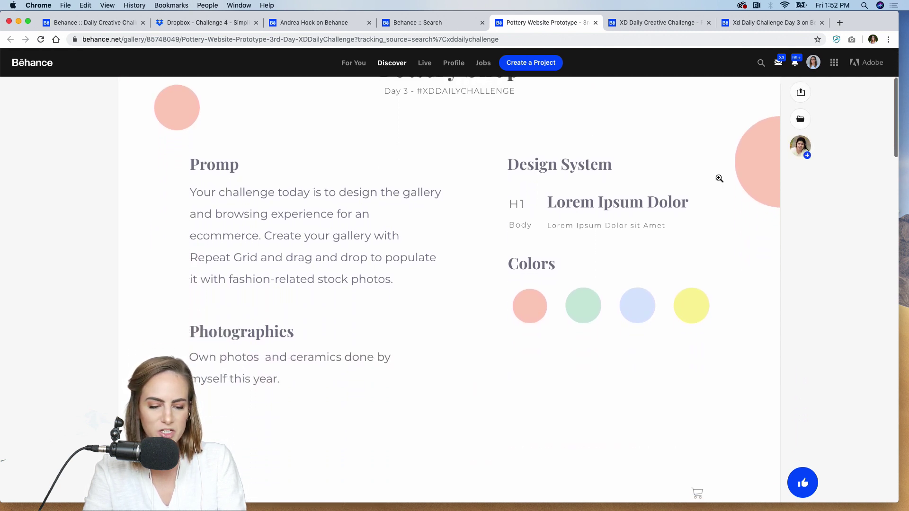
scroll(719, 179, down, 3)
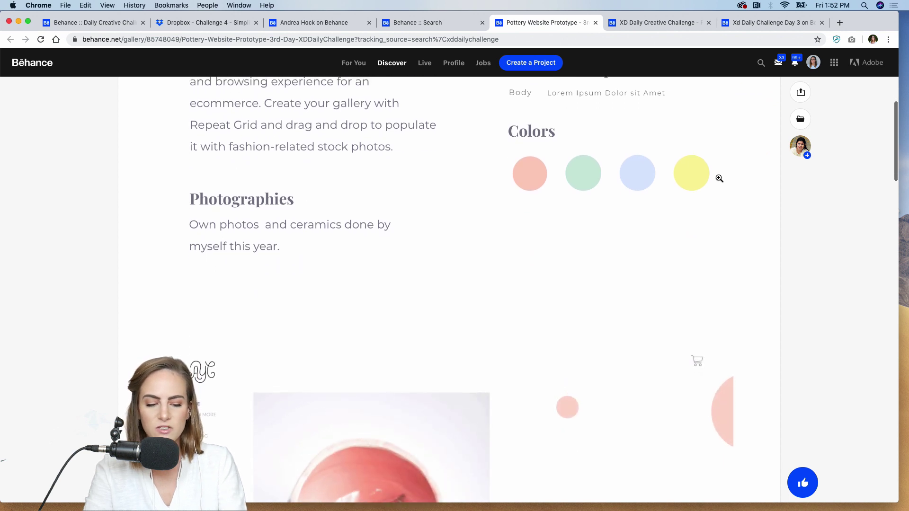
scroll(720, 178, down, 3)
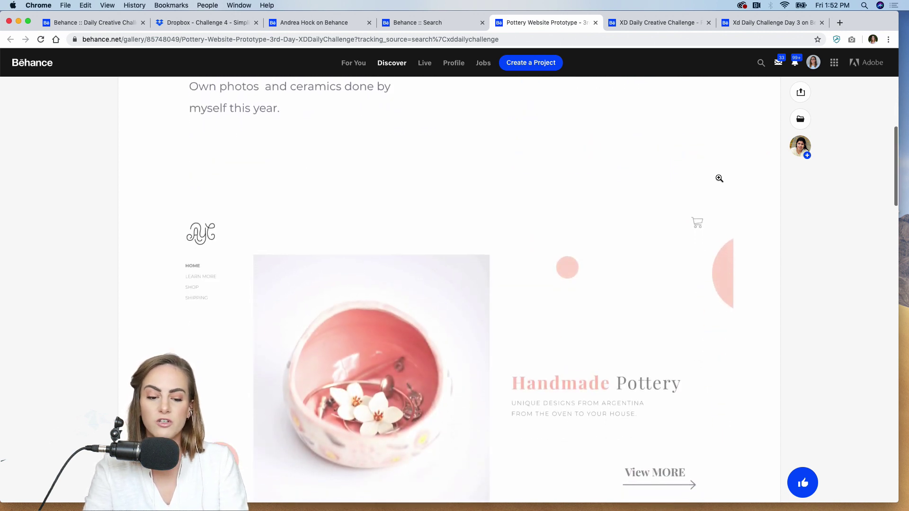
Review the pottery website screens, from the Handmade Pottery home page to the Pencil Holder shop popup, and return to the project's start.
scroll(719, 178, down, 3)
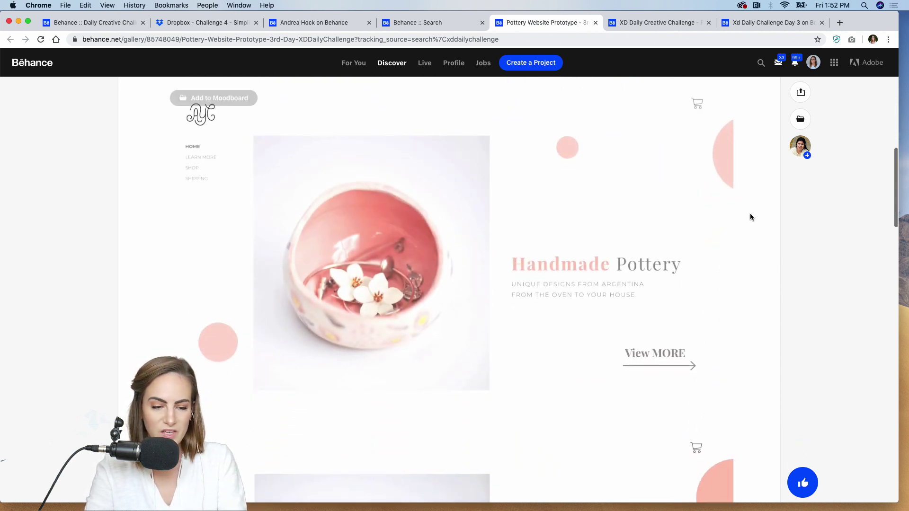
scroll(750, 216, up, 1)
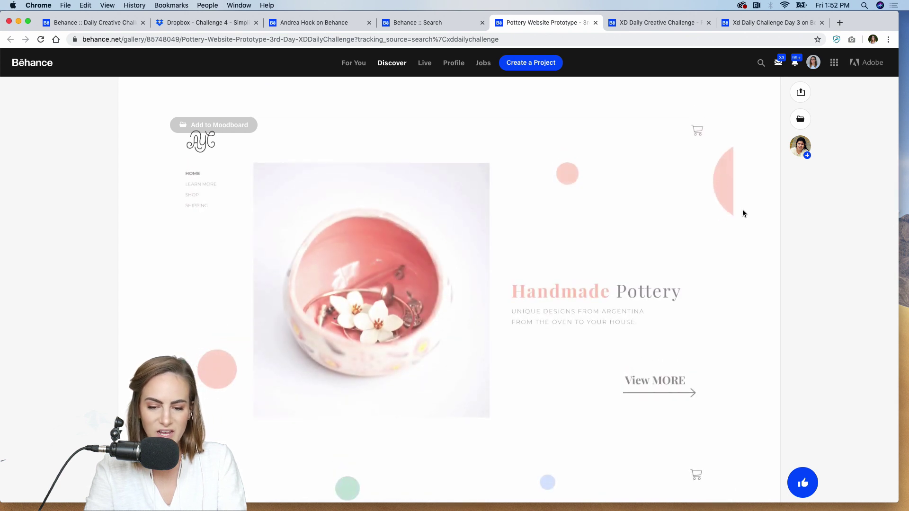
scroll(629, 246, down, 1)
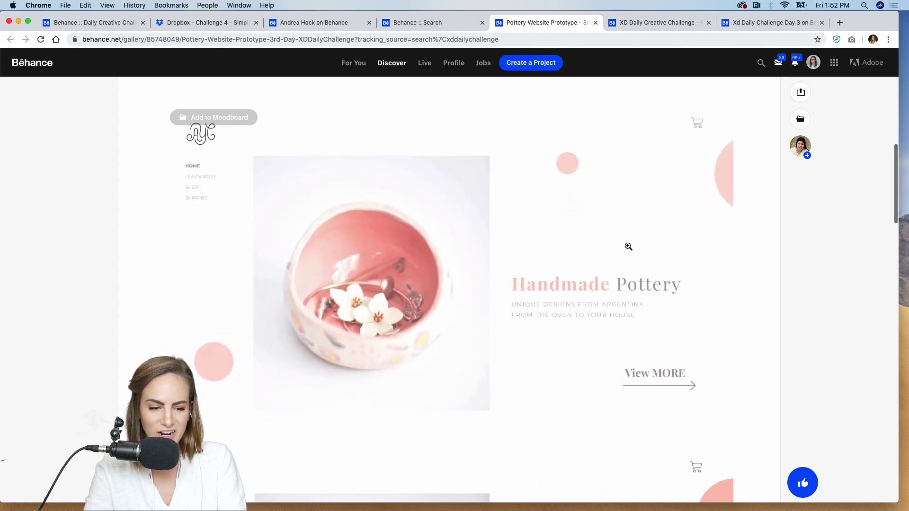
scroll(628, 246, down, 7)
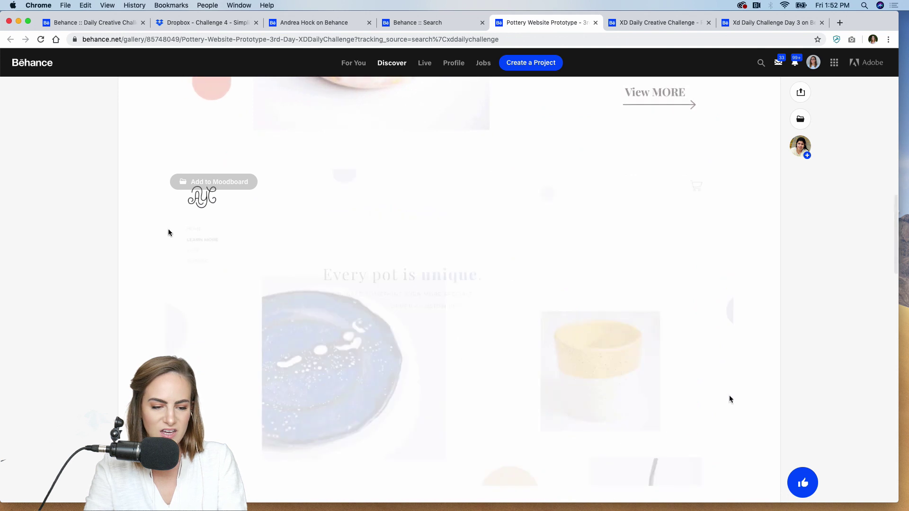
scroll(598, 292, down, 2)
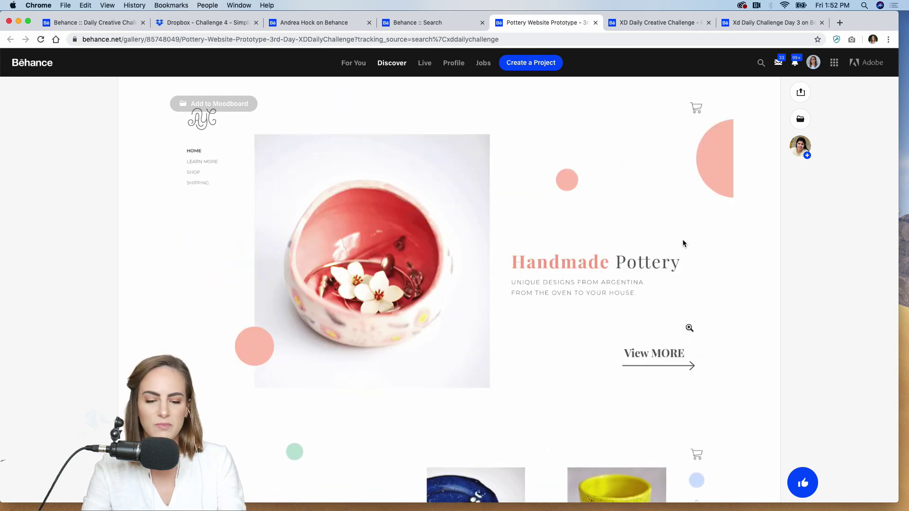
scroll(690, 328, down, 3)
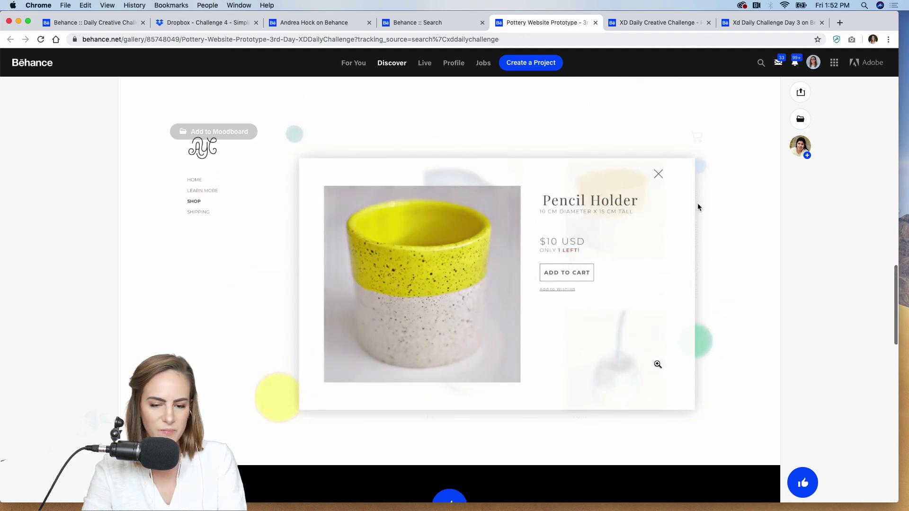
scroll(634, 166, up, 5)
scroll(633, 165, up, 2)
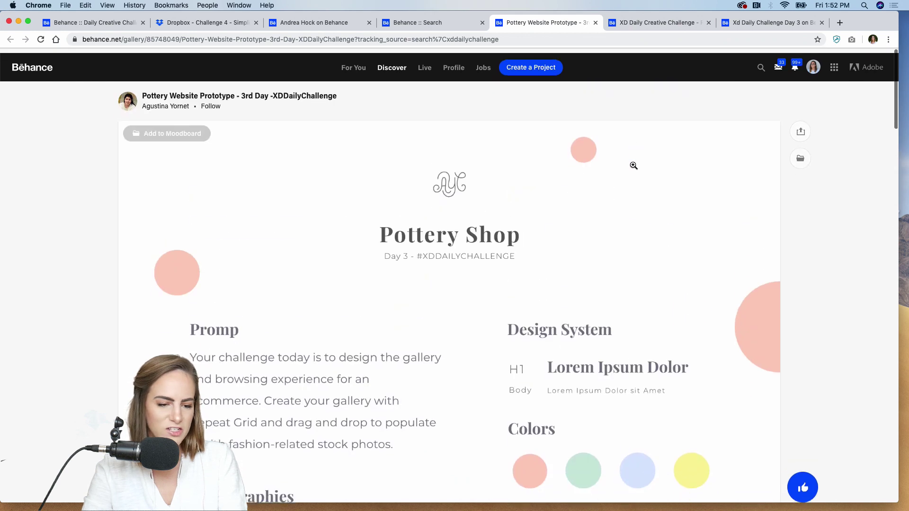
Open the XD Daily Creative Challenge - Repeat Grid submission and examine its Physstaz brief, typography, colours and home page.
click(677, 25)
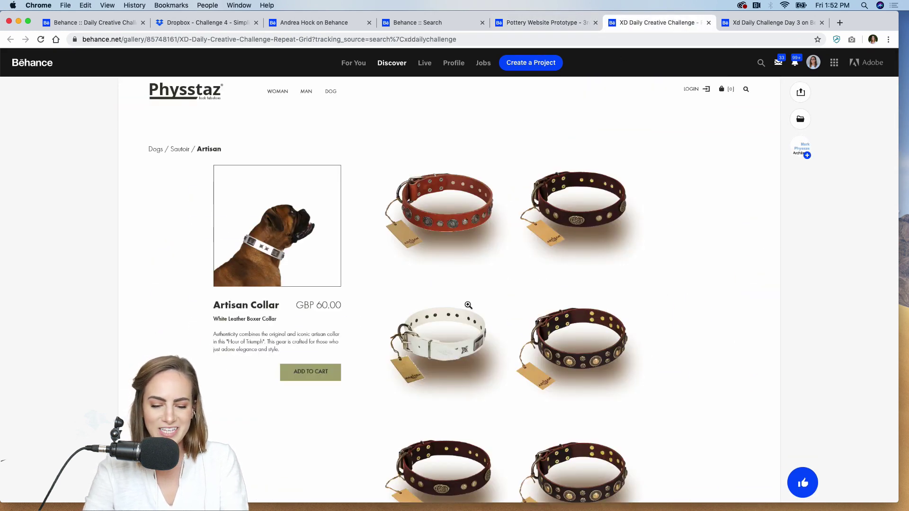
scroll(468, 305, up, 10)
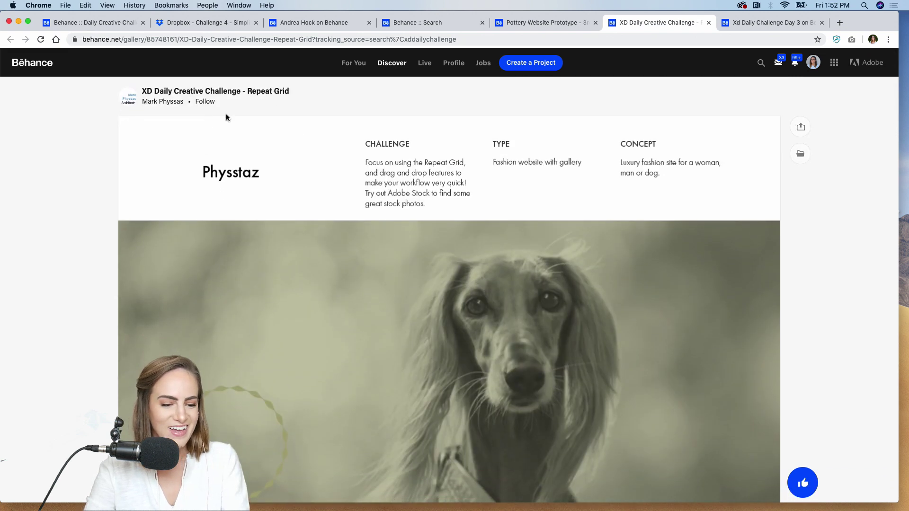
scroll(429, 163, down, 3)
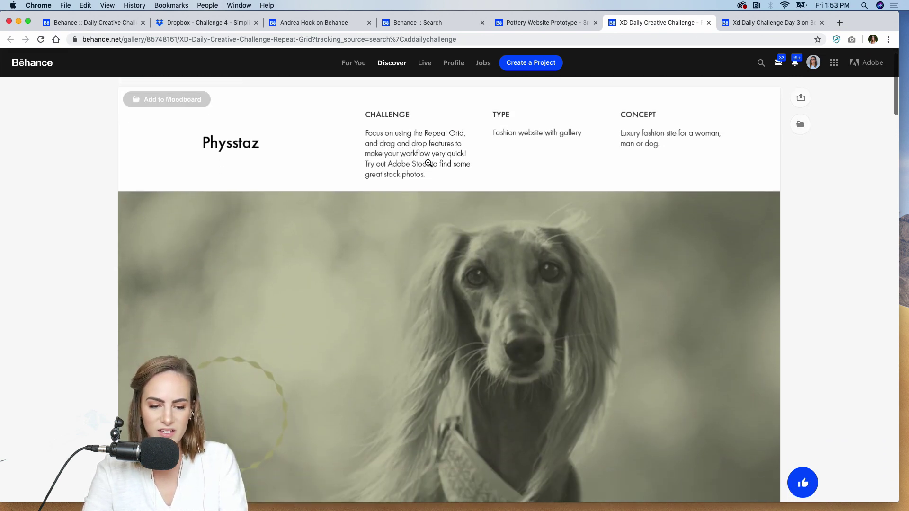
scroll(429, 163, down, 15)
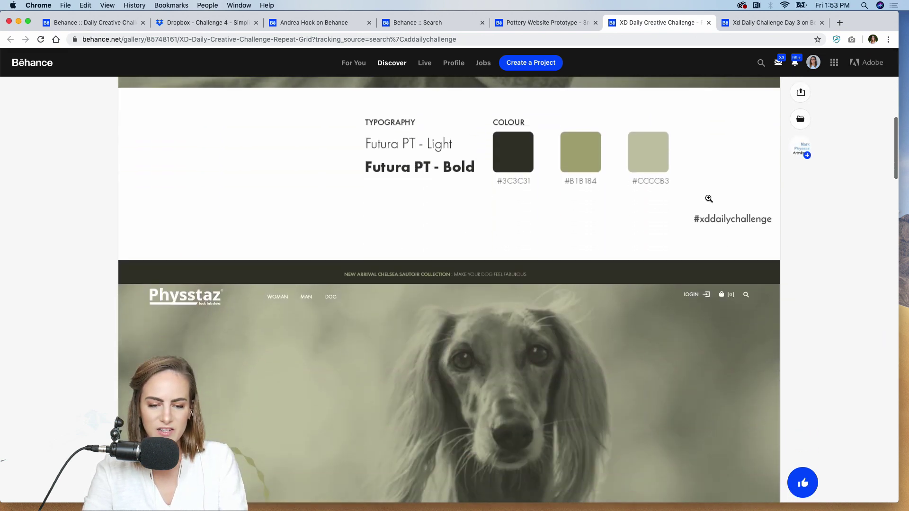
scroll(434, 243, down, 8)
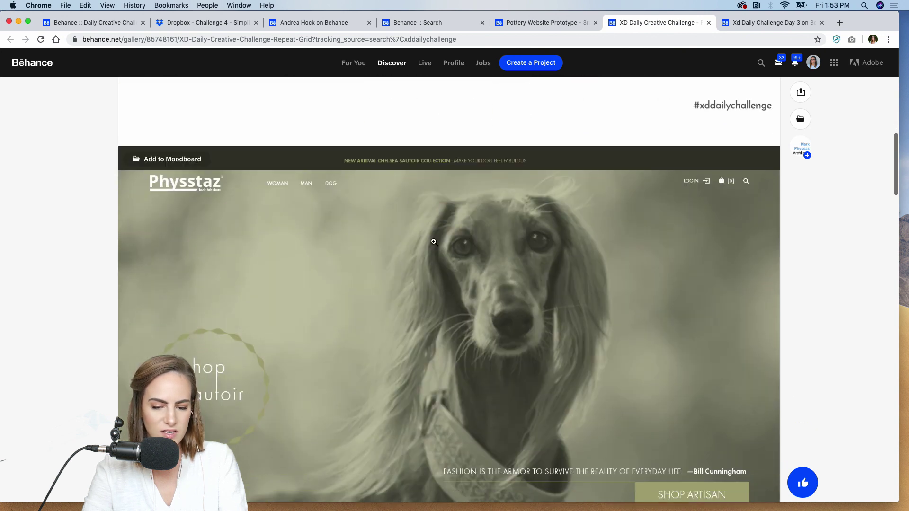
scroll(434, 242, up, 3)
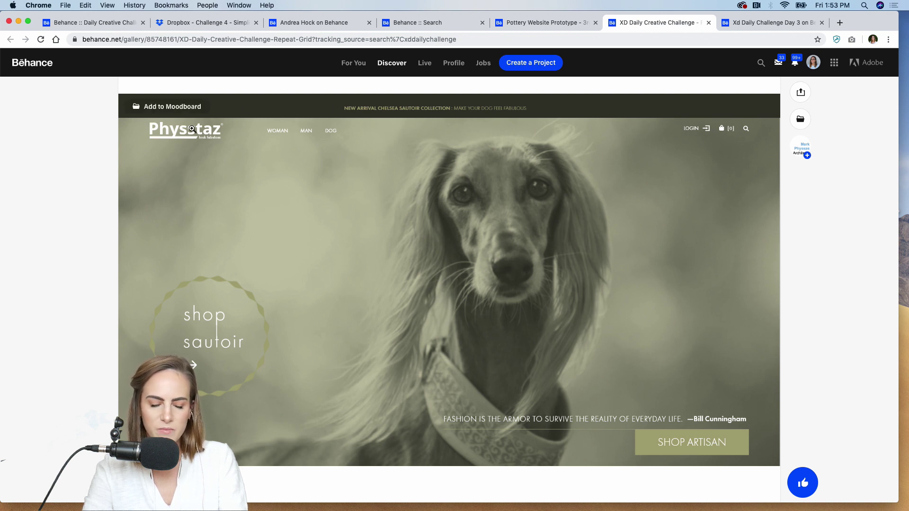
Review the Physstaz collar gallery, launch the embedded interactive prototype and try its Shop Artisan link.
scroll(279, 207, down, 10)
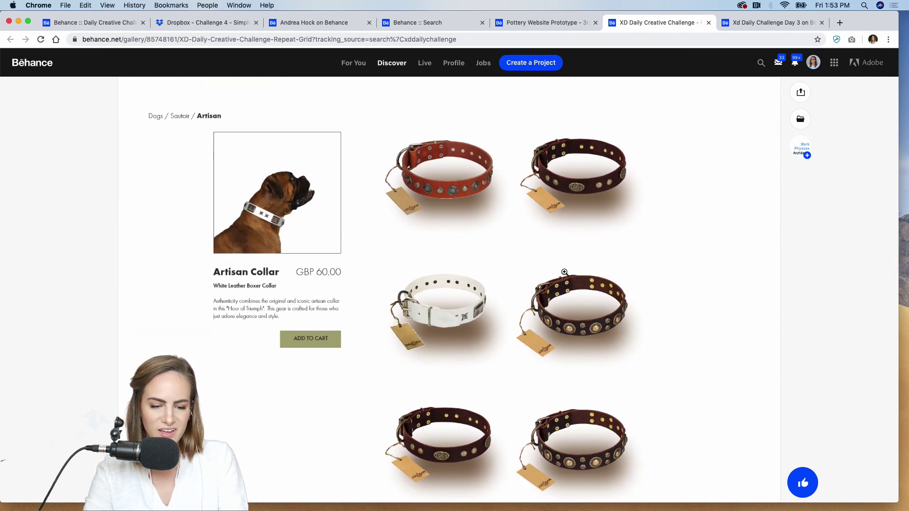
scroll(564, 272, down, 1)
scroll(564, 273, down, 10)
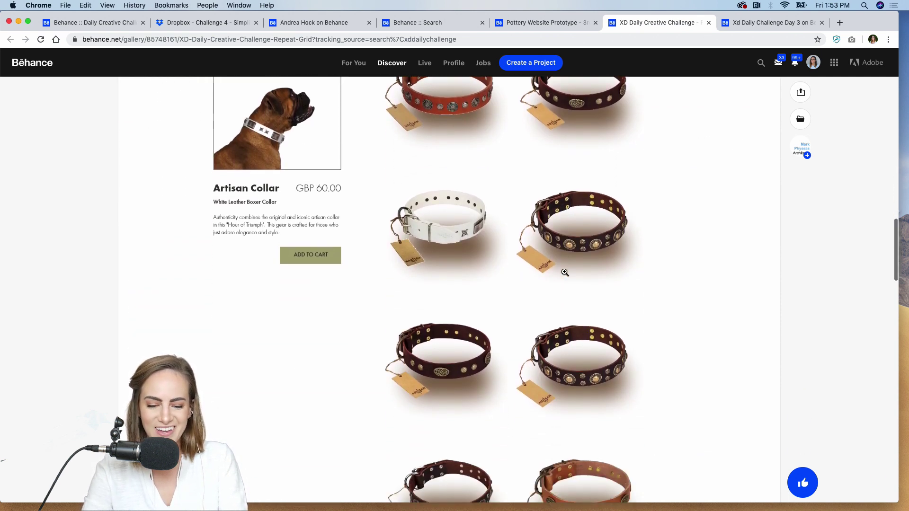
scroll(462, 369, down, 10)
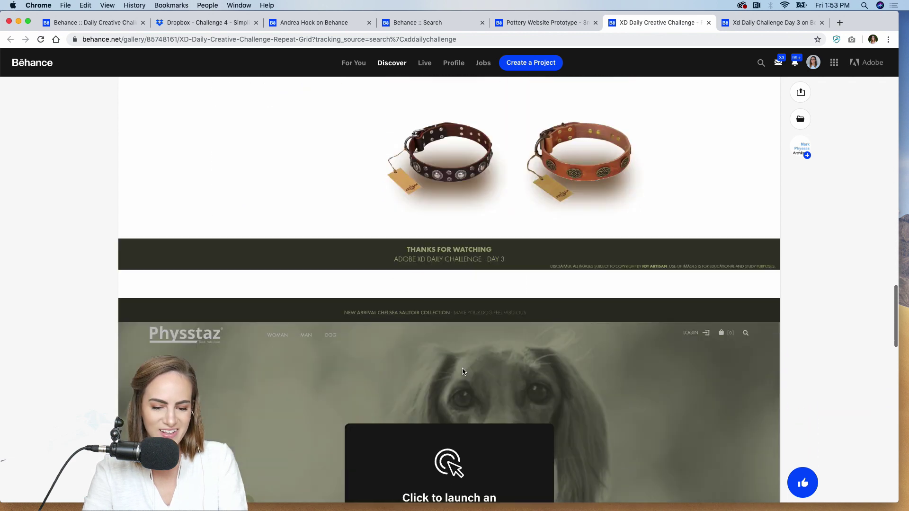
click(446, 192)
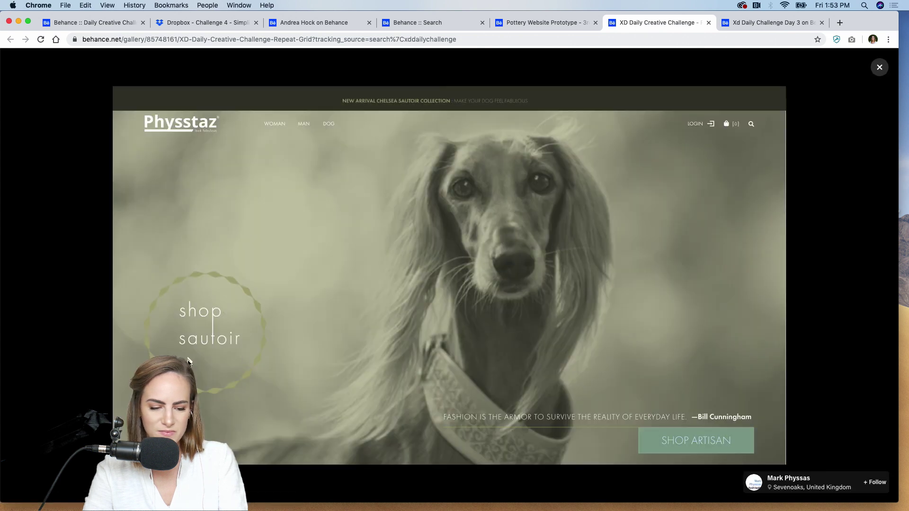
click(689, 446)
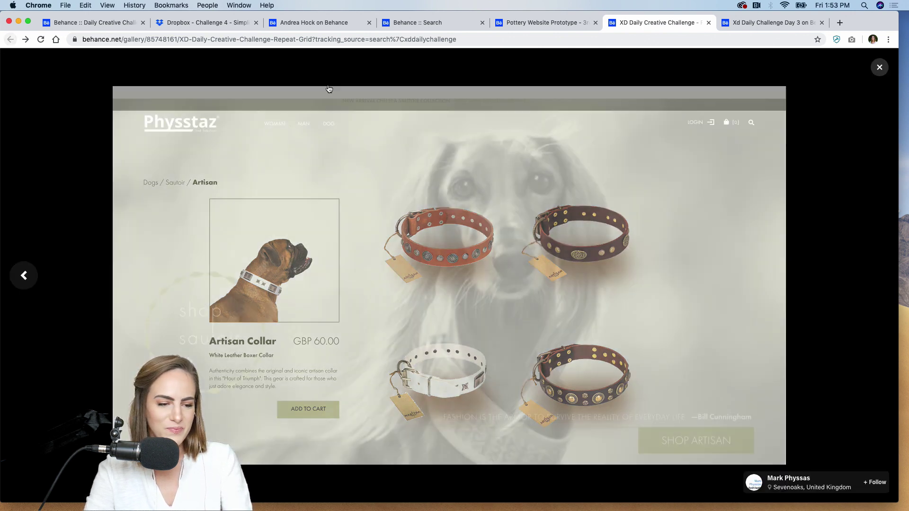
Open the Xd Daily Challenge Day 3 submission and examine its Handles & Locks handbag shop layouts down to the embedded video.
click(747, 23)
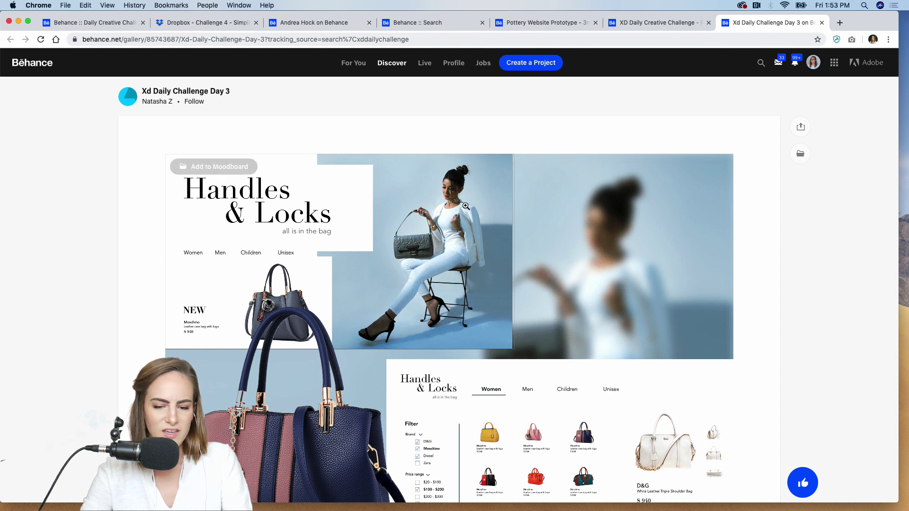
scroll(312, 234, down, 1)
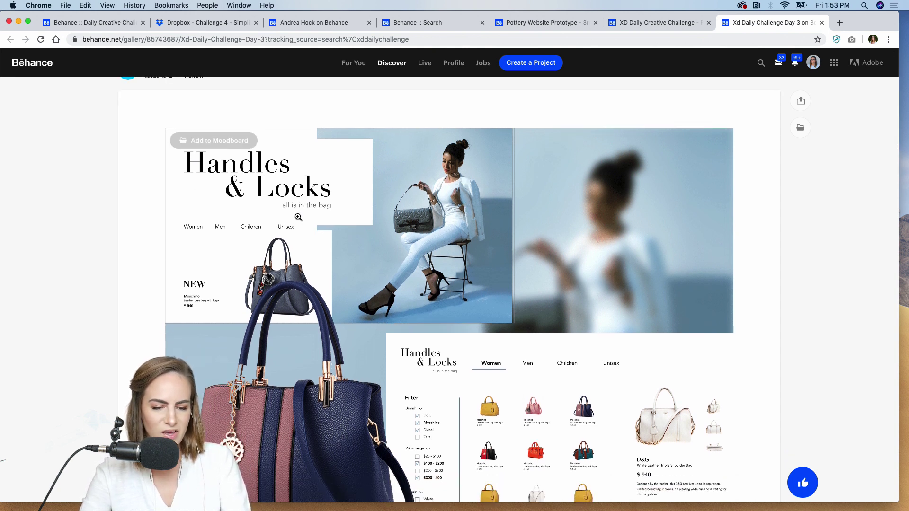
scroll(723, 249, down, 2)
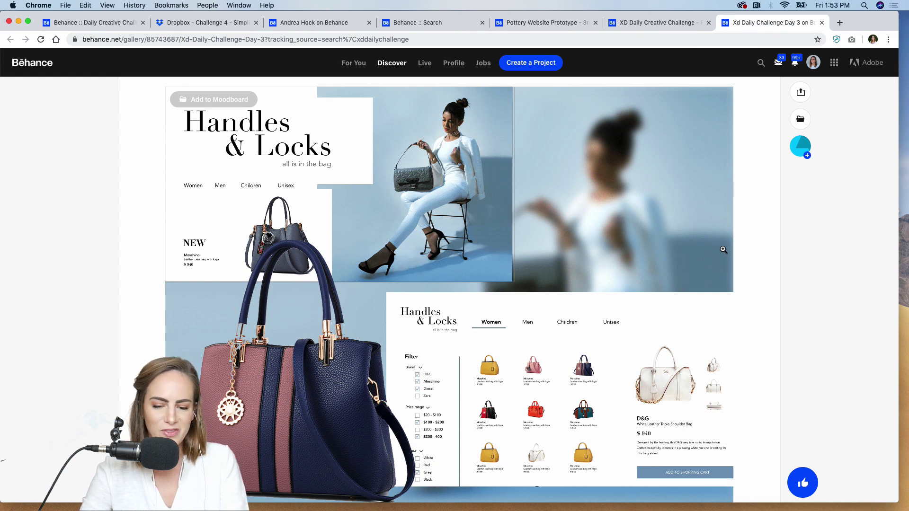
scroll(723, 249, down, 5)
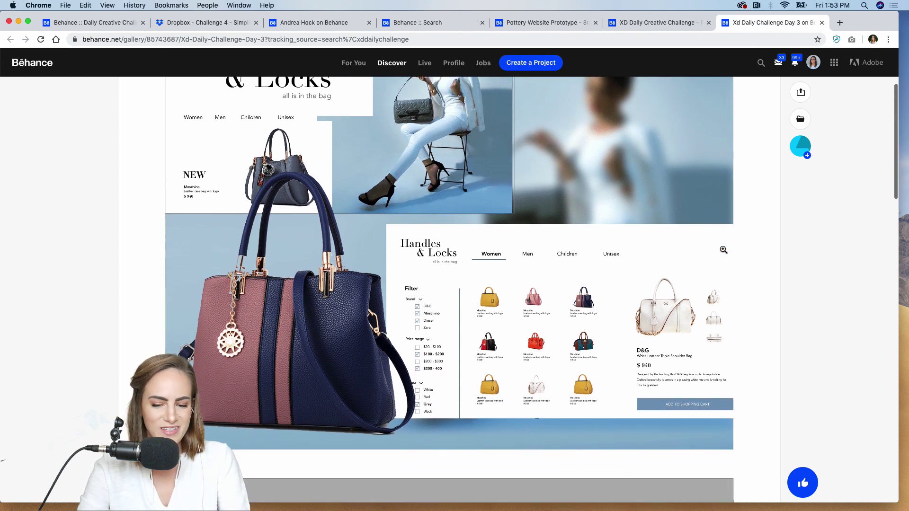
scroll(724, 249, down, 5)
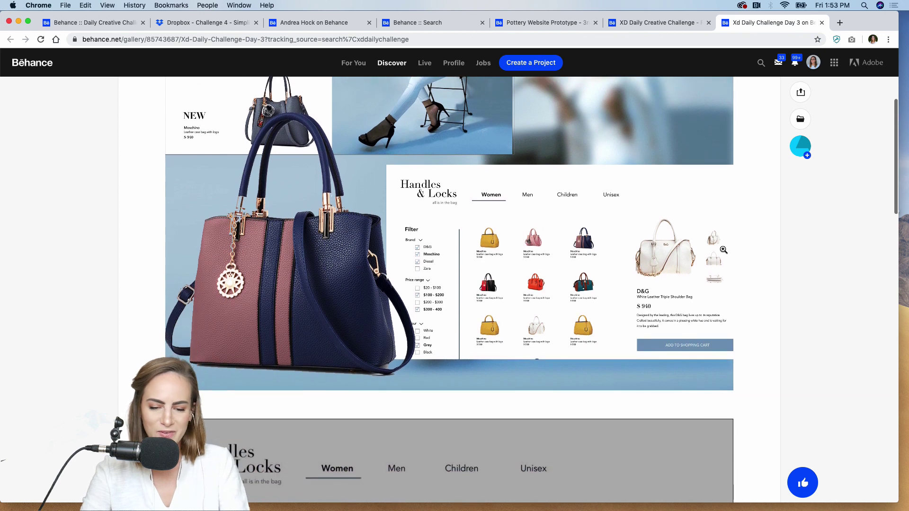
scroll(723, 249, down, 15)
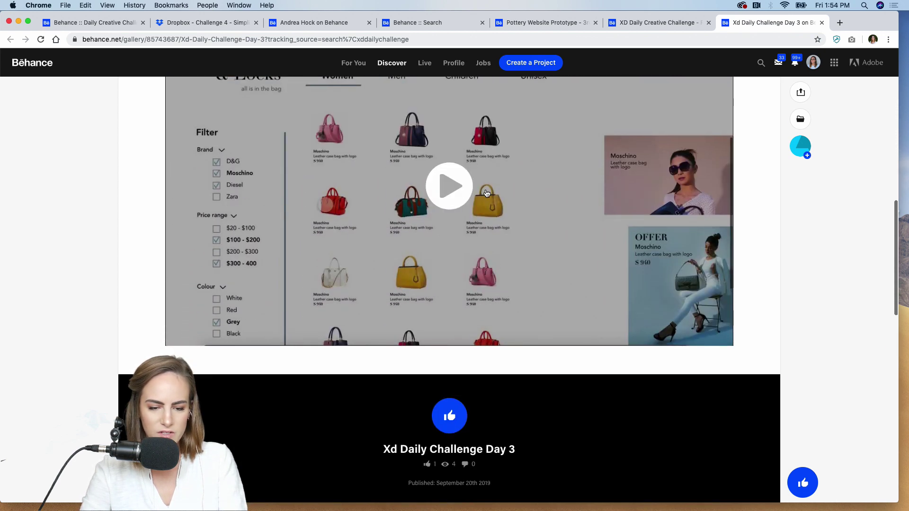
Watch the Handles & Locks prototype video in full screen, exit full screen and return to the project's start.
click(723, 248)
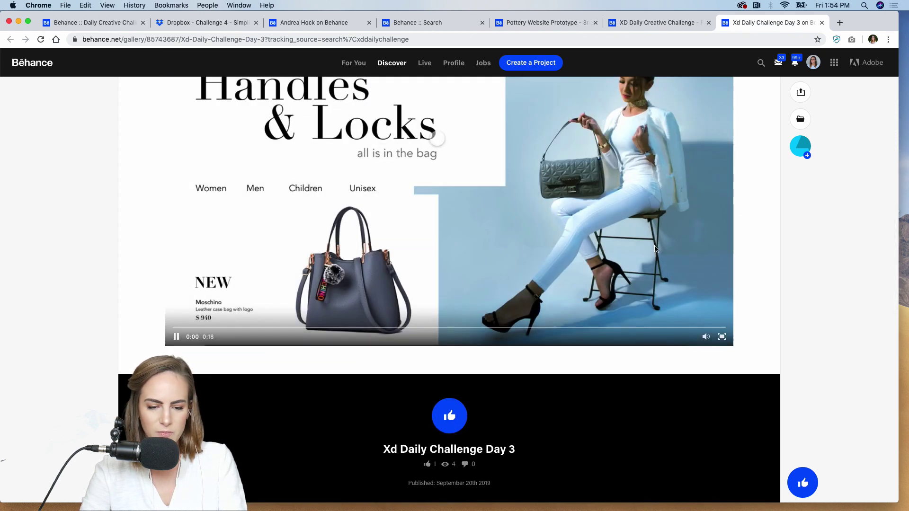
click(724, 339)
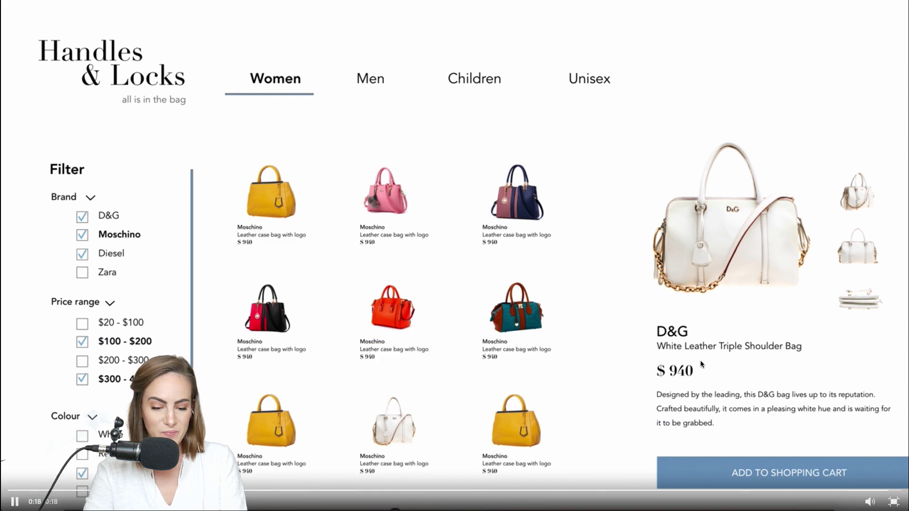
click(898, 505)
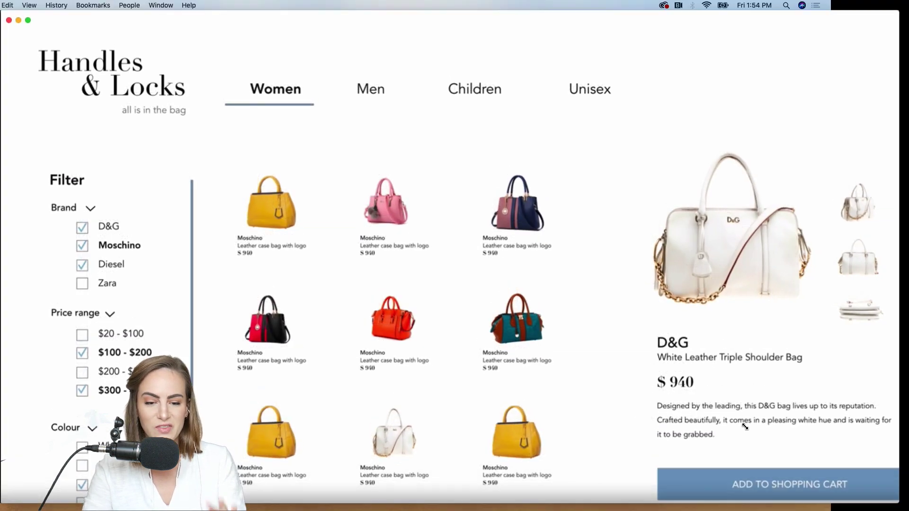
scroll(582, 254, up, 10)
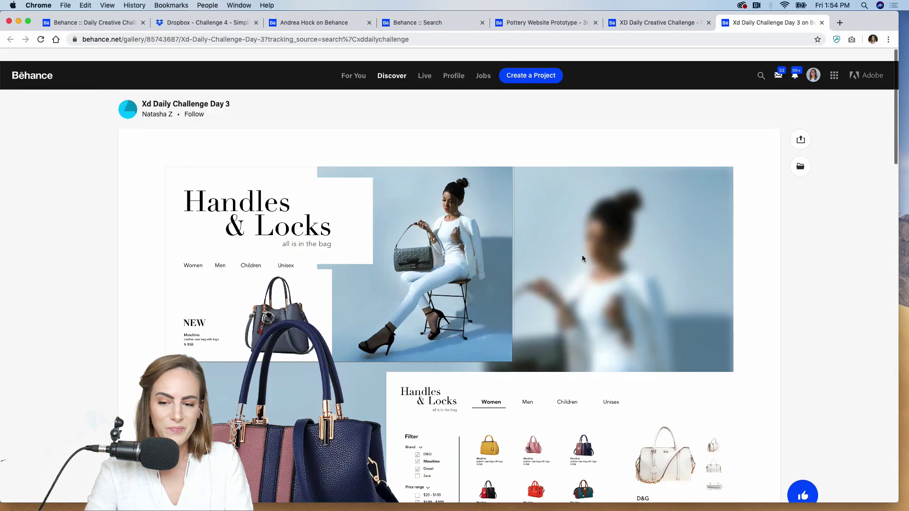